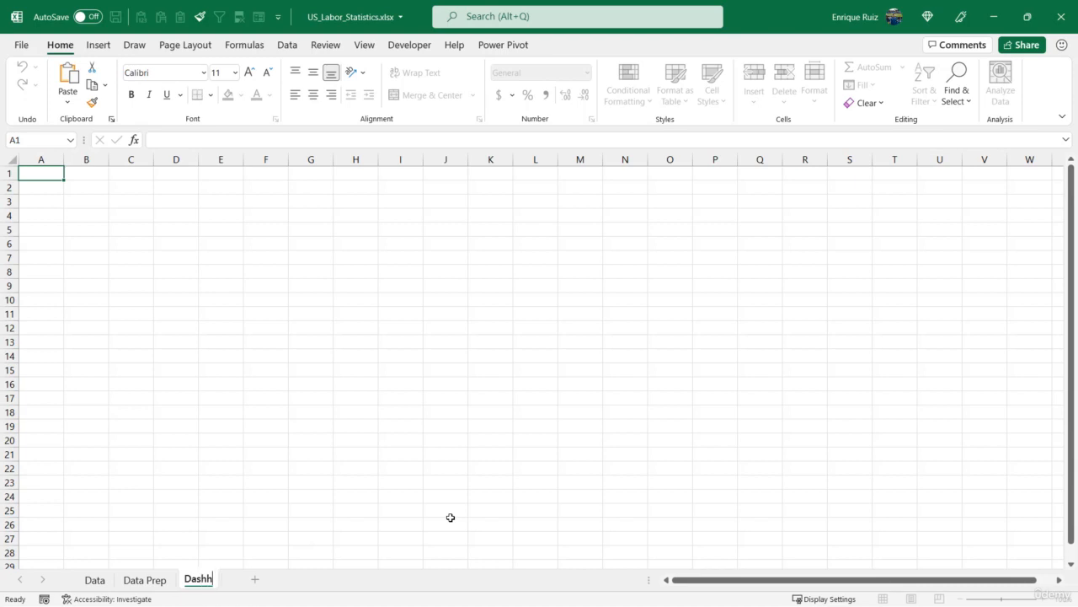
- Rename the new sheet Dashboard and hide its gridlines
key("Return")
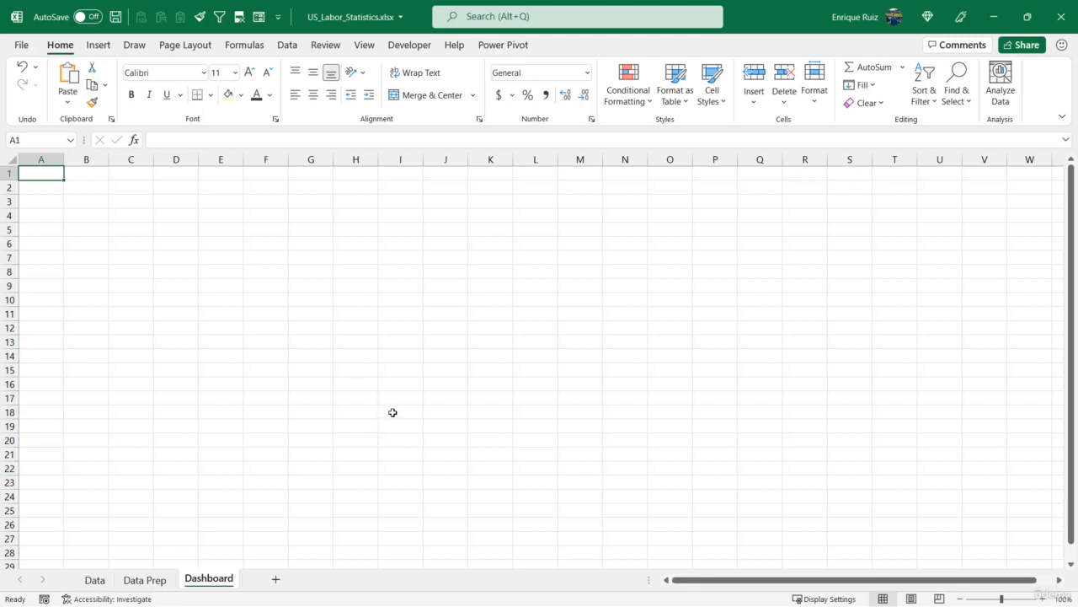
left_click(364, 44)
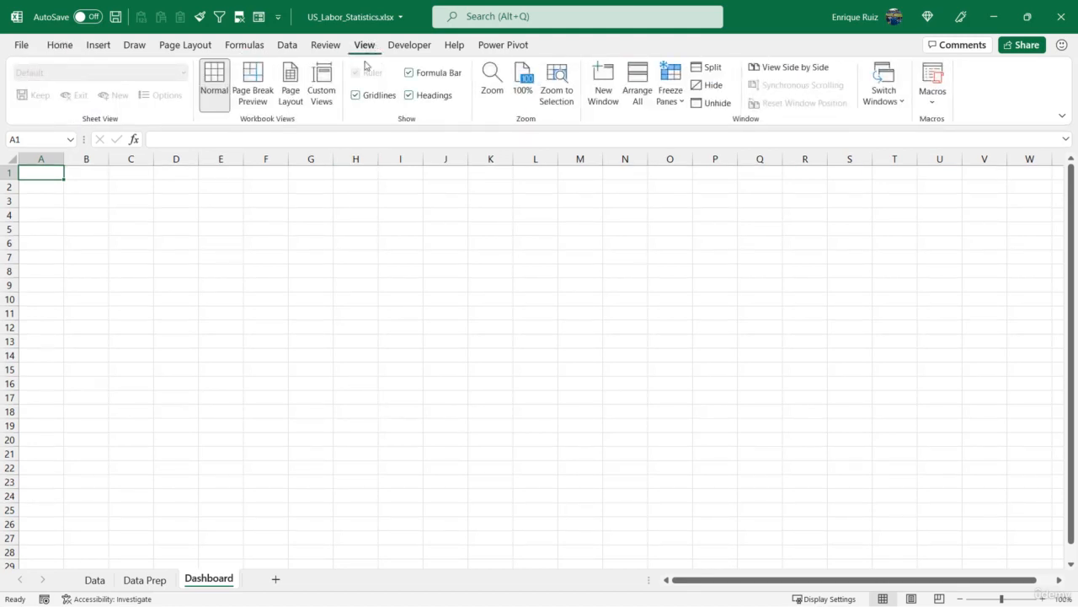
left_click(381, 97)
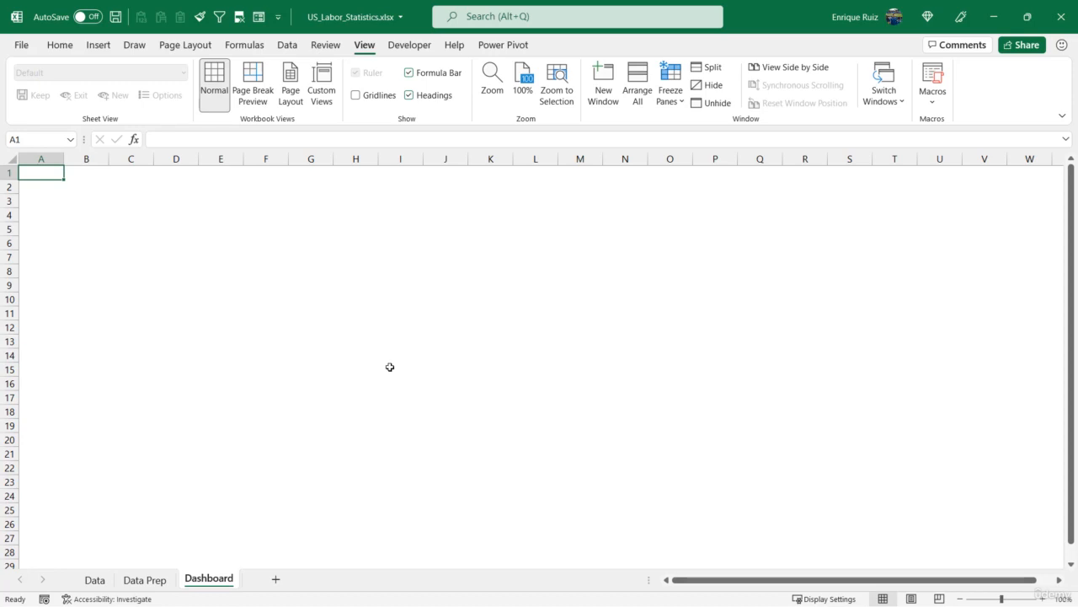
left_click(99, 189)
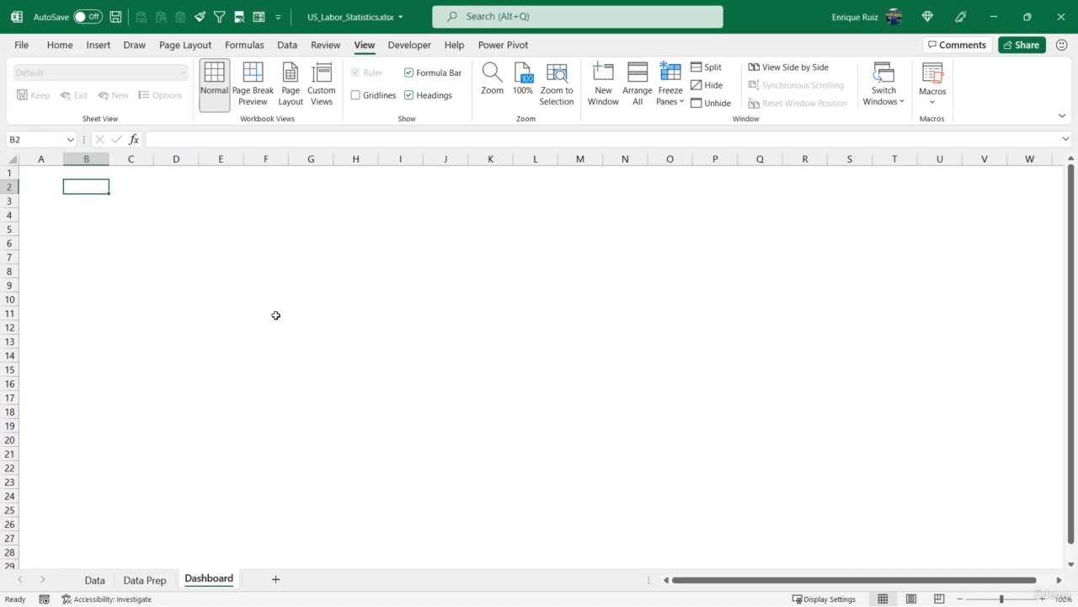
- Draw a wide text box near the top of the Dashboard sheet
left_click(99, 45)
left_click(179, 87)
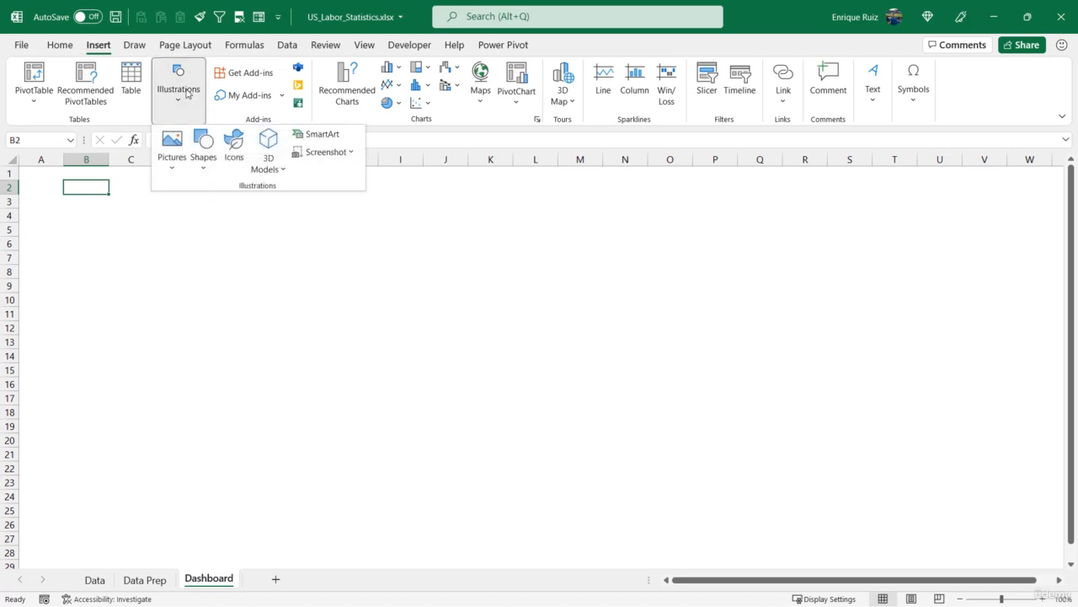
left_click(203, 145)
left_click(197, 208)
left_click_drag(136, 222, 684, 278)
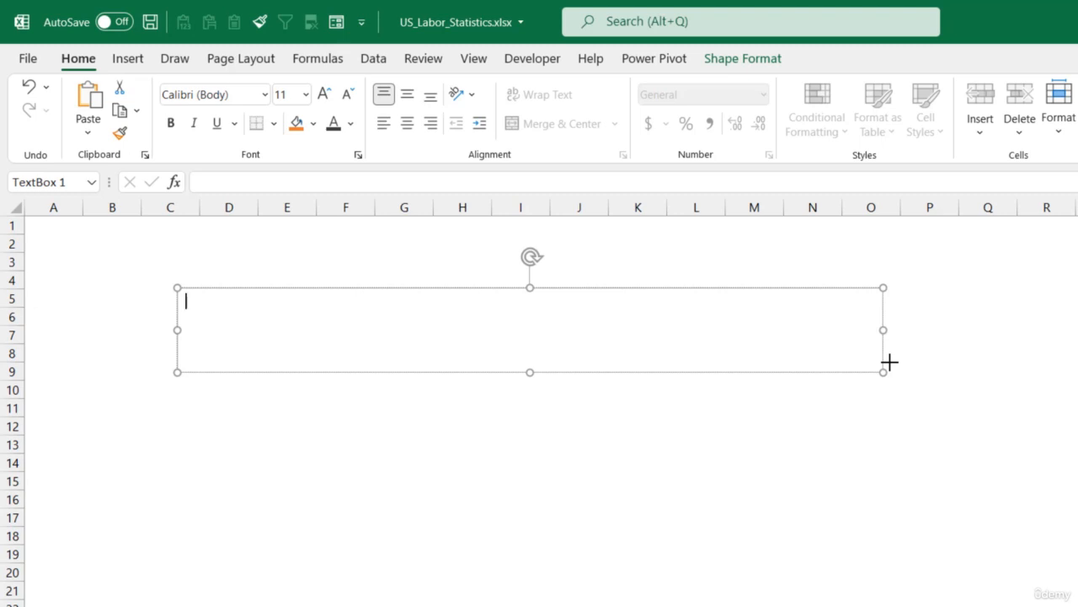
type("Wage & Emplo")
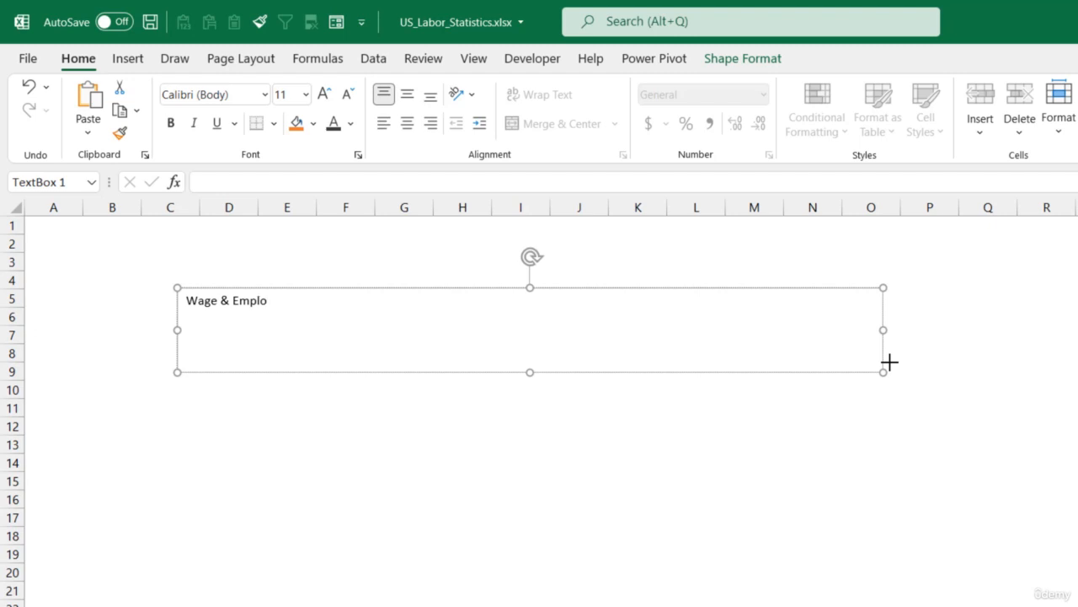
key("BackSpace")
key("BackSpace")
key("BackSpace")
key("BackSpace")
key("BackSpace")
key("BackSpace")
key("BackSpace")
key("BackSpace")
key("BackSpace")
key("BackSpace")
key("BackSpace")
key("BackSpace")
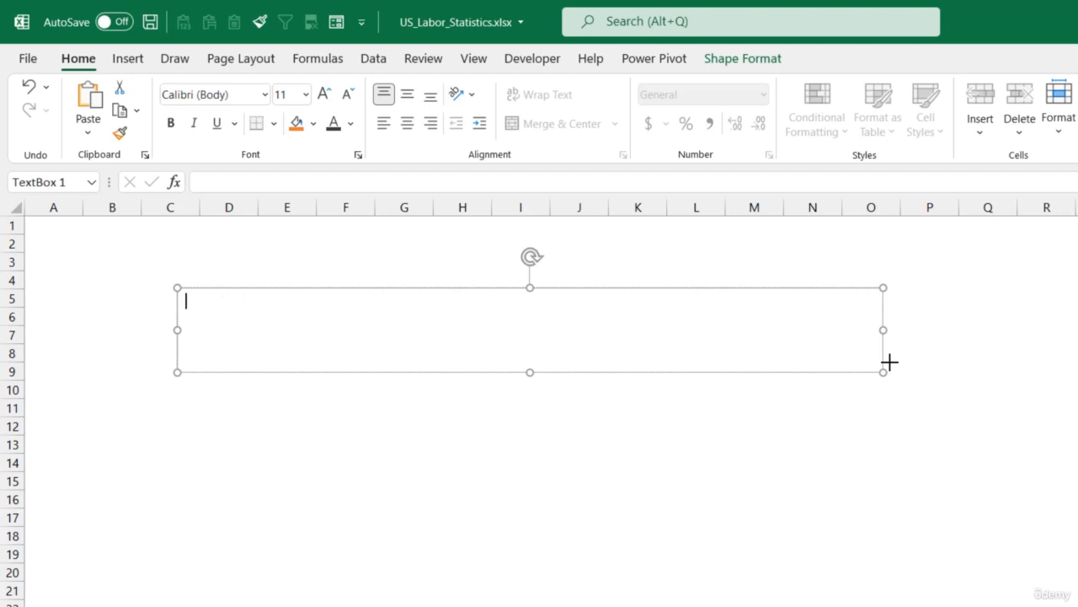
- Enter the heading "What do wage and employment figures look like by industry?" in the text box
type("What do wage and emp")
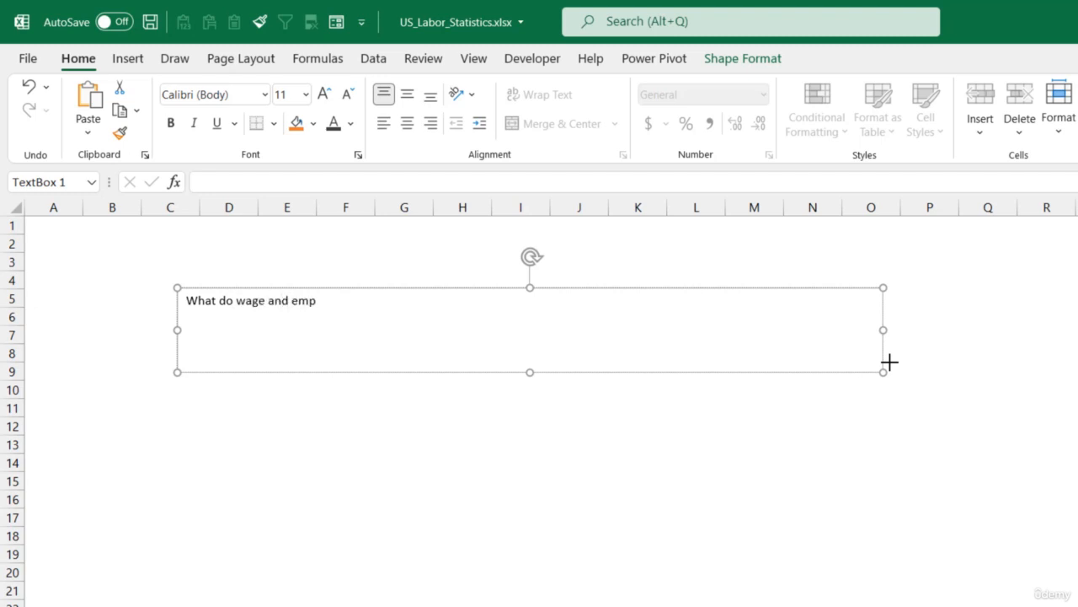
type("loyment figures ")
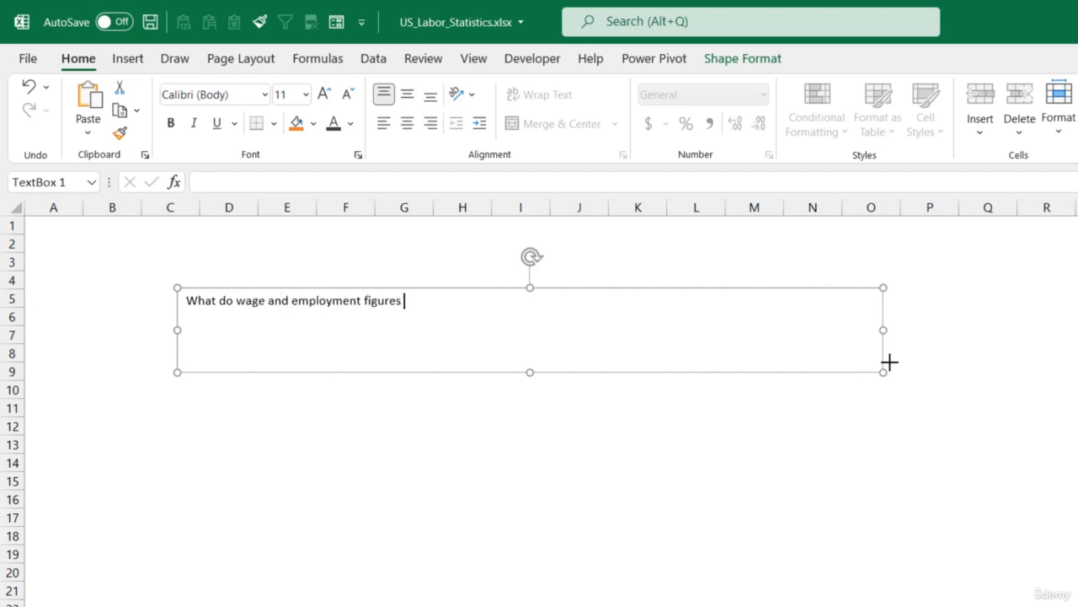
type("look like by ind")
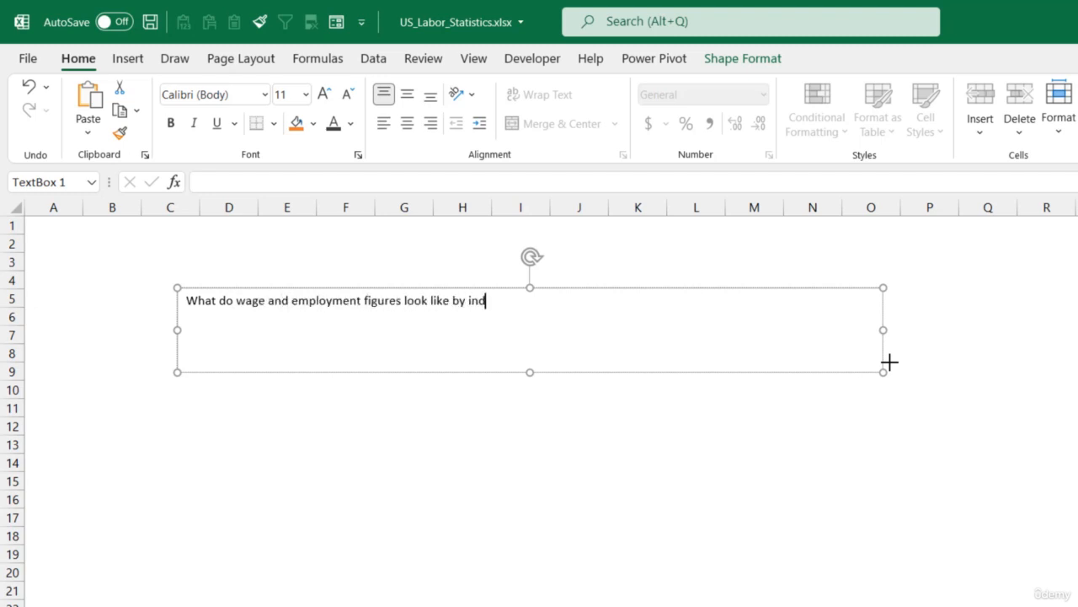
type("ustry?")
- Remove the outline from the heading text box
left_click(718, 406)
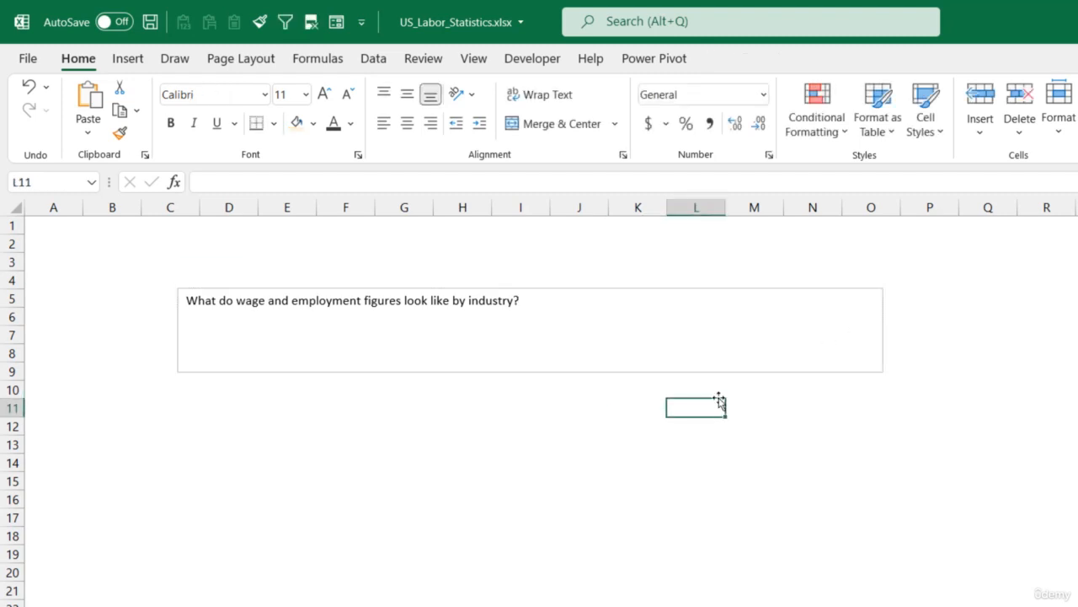
left_click(652, 369)
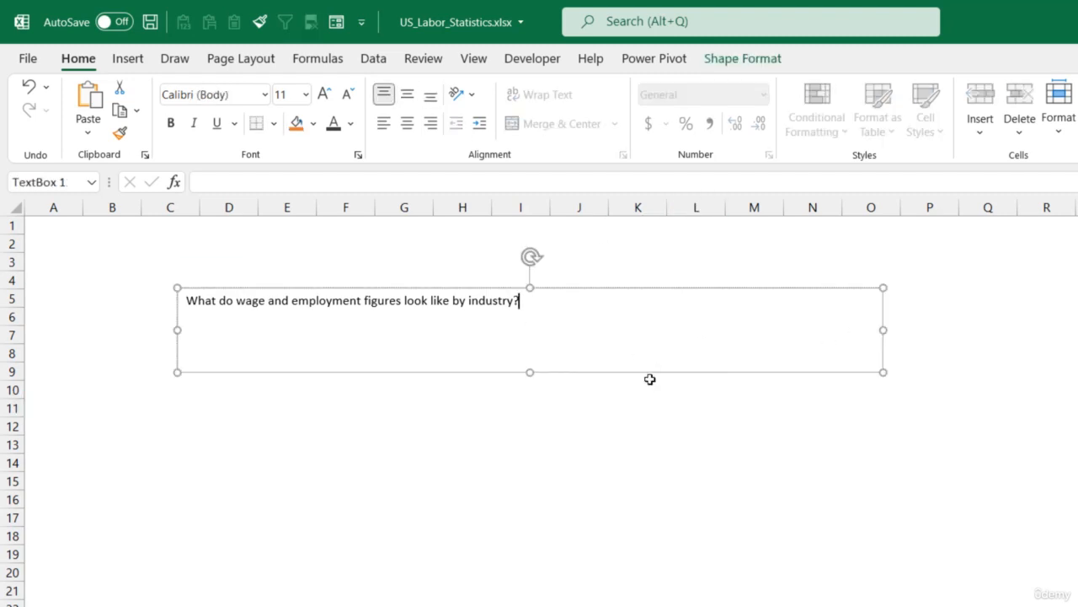
left_click(657, 372)
left_click(738, 61)
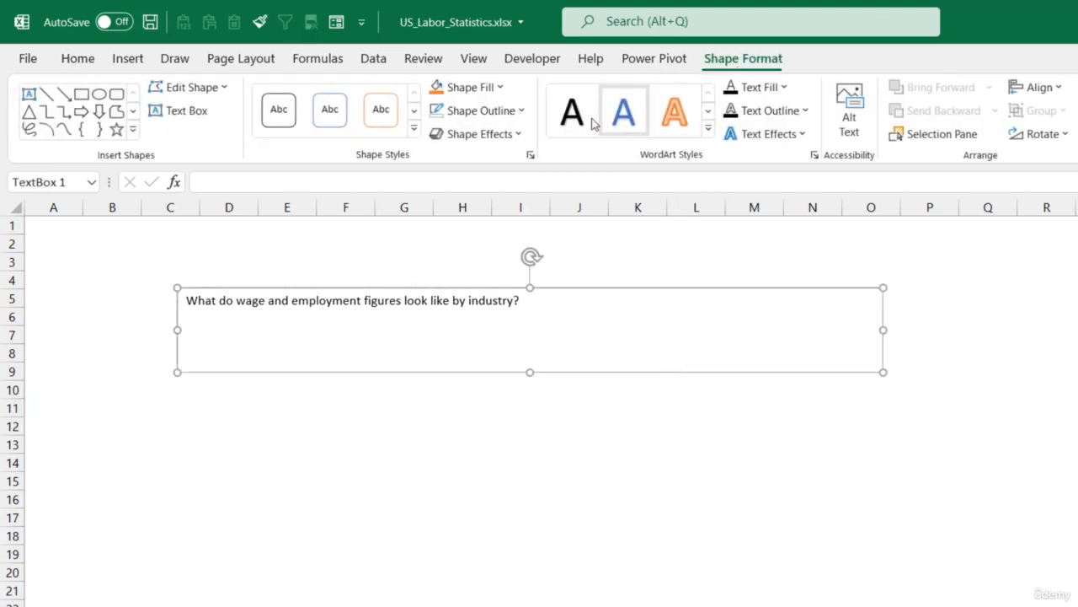
left_click(509, 108)
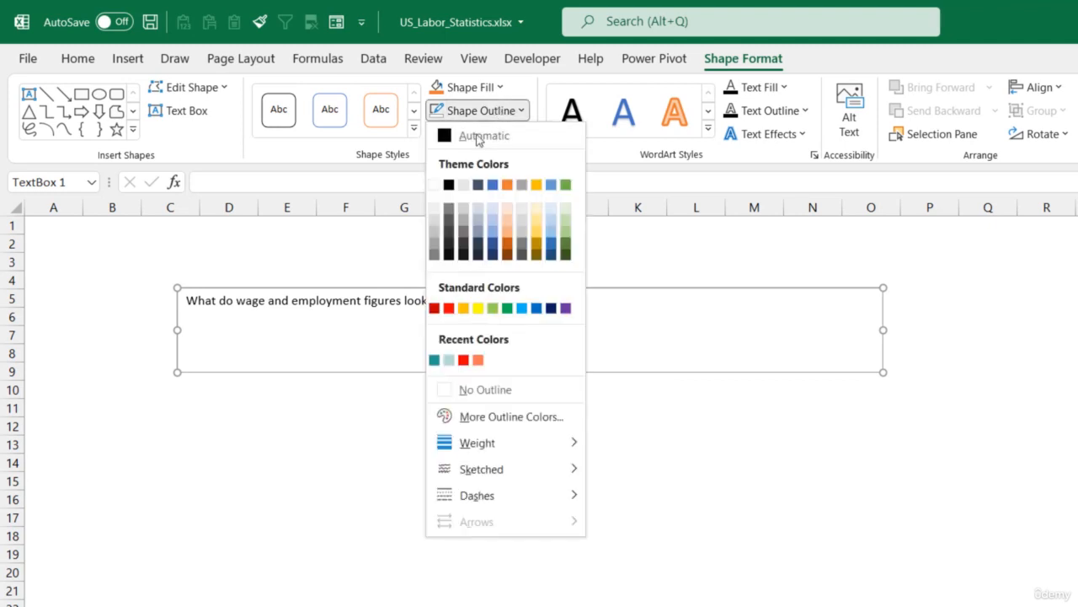
left_click(495, 387)
- Make the heading text bold and enlarge it to 28 pt
left_click(82, 60)
left_click(170, 123)
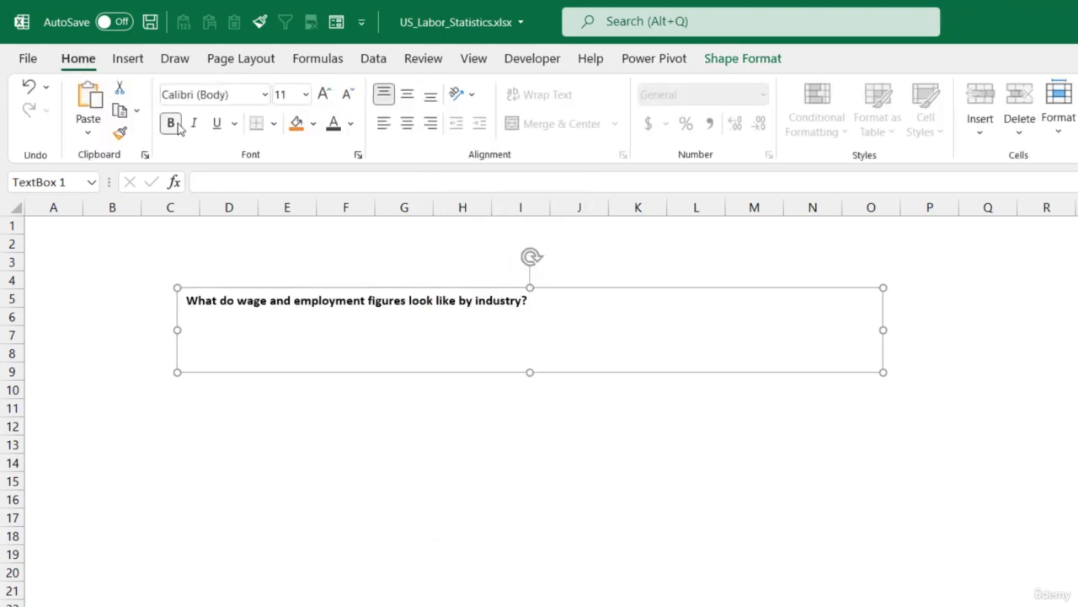
left_click(322, 97)
left_click(323, 98)
left_click(323, 97)
left_click(323, 97)
left_click(323, 98)
left_click(323, 98)
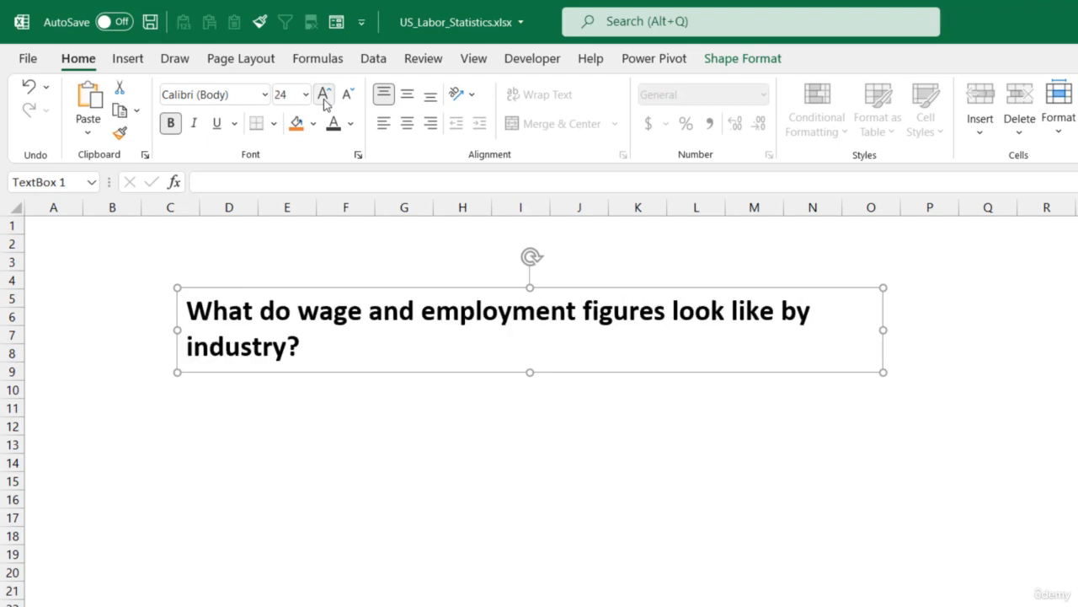
left_click(324, 98)
- Widen the text box so the heading fits on one line, and reduce its height
left_click(902, 328)
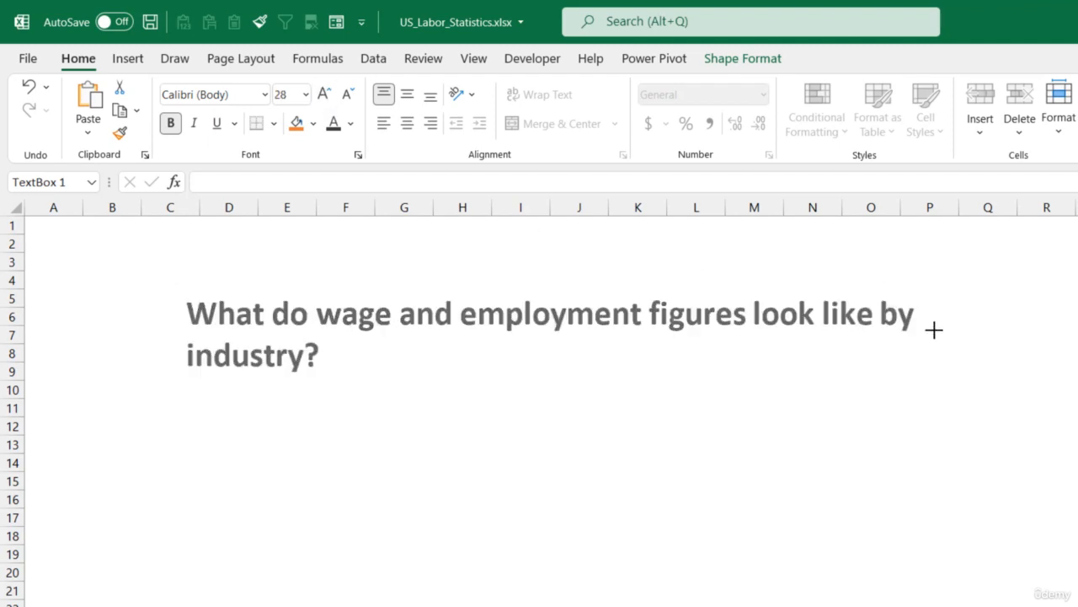
left_click_drag(1064, 325, 1077, 327)
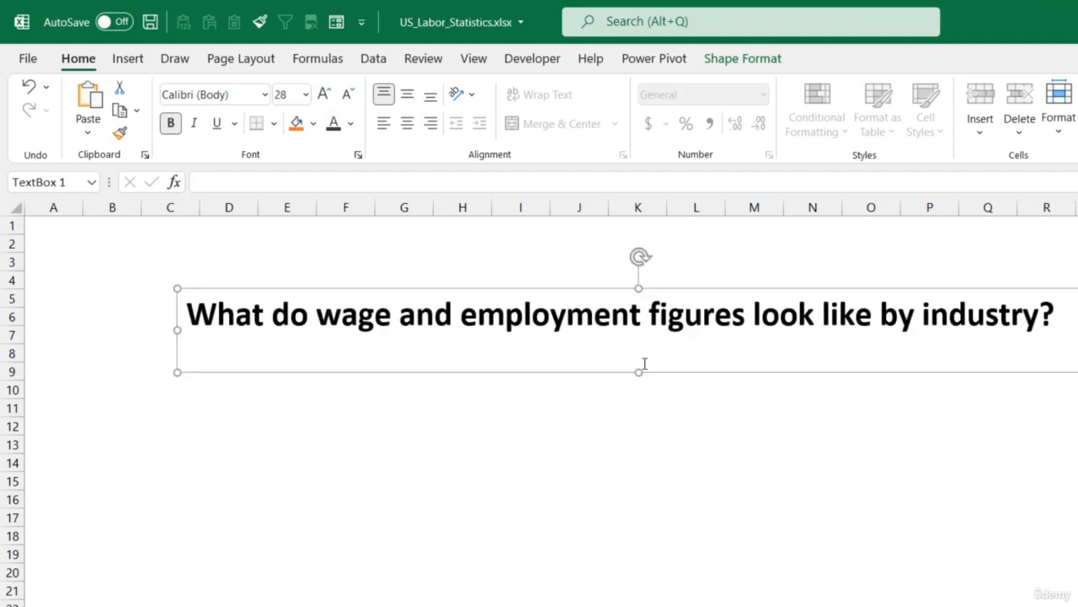
left_click_drag(638, 371, 641, 351)
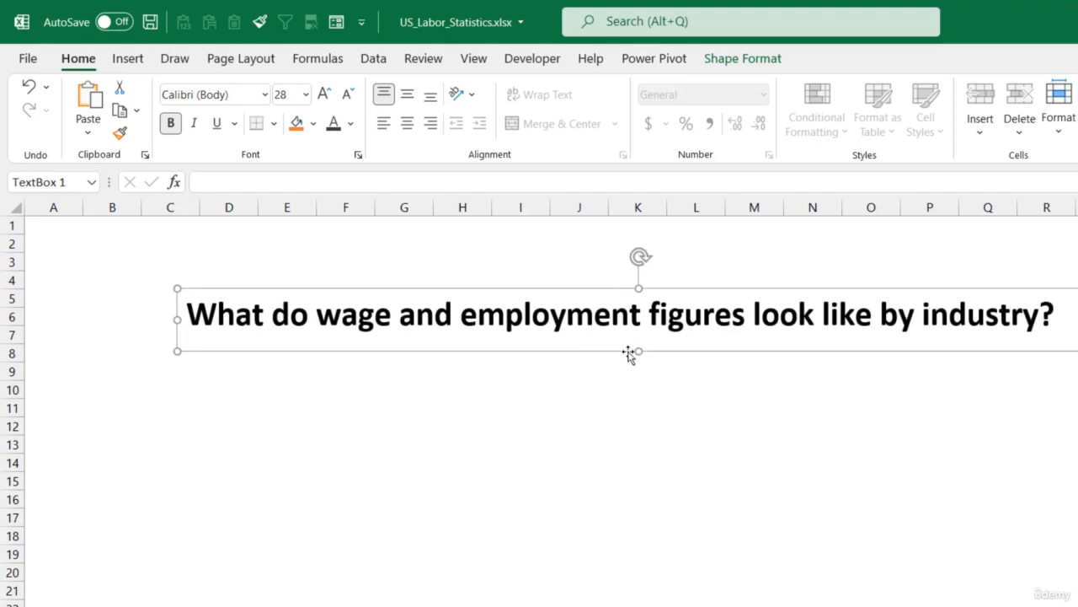
- Color the heading text dark gray and move the text box to the sheet's top-left corner
left_click(350, 123)
left_click(347, 247)
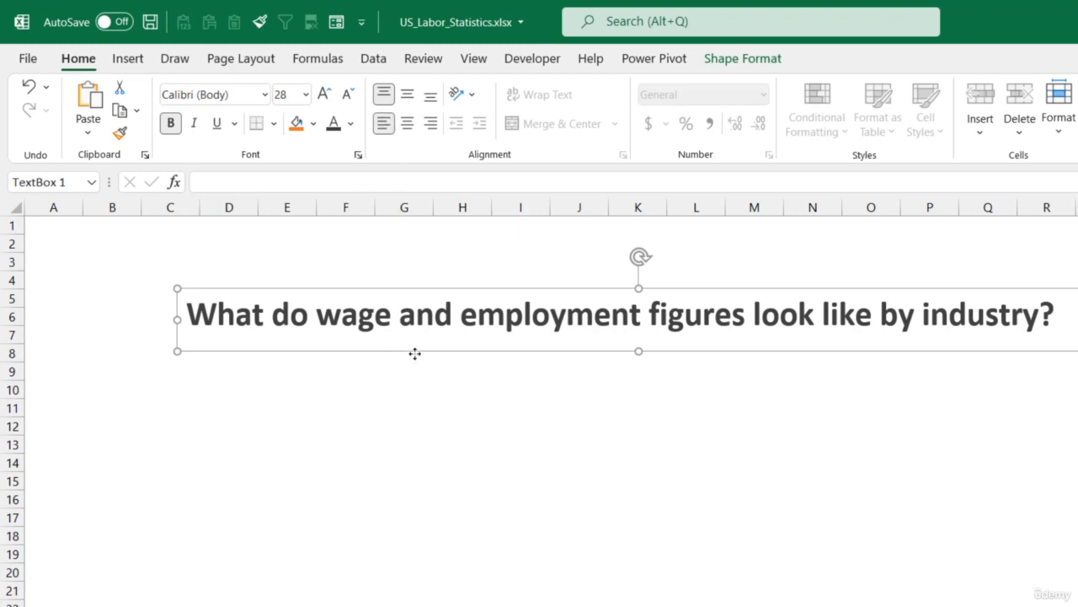
left_click_drag(414, 353, 294, 301)
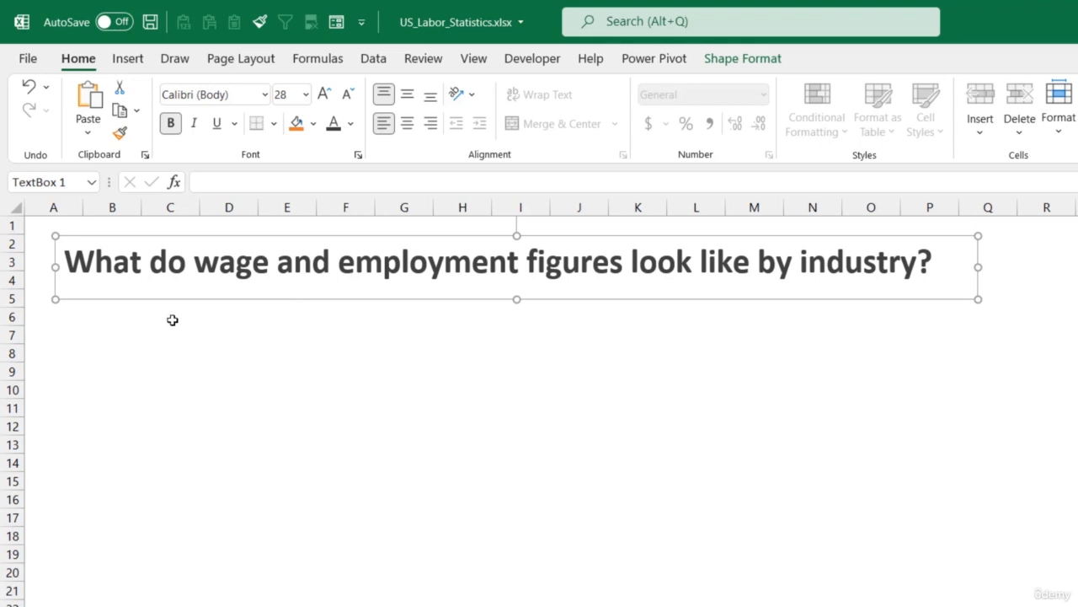
left_click(106, 317)
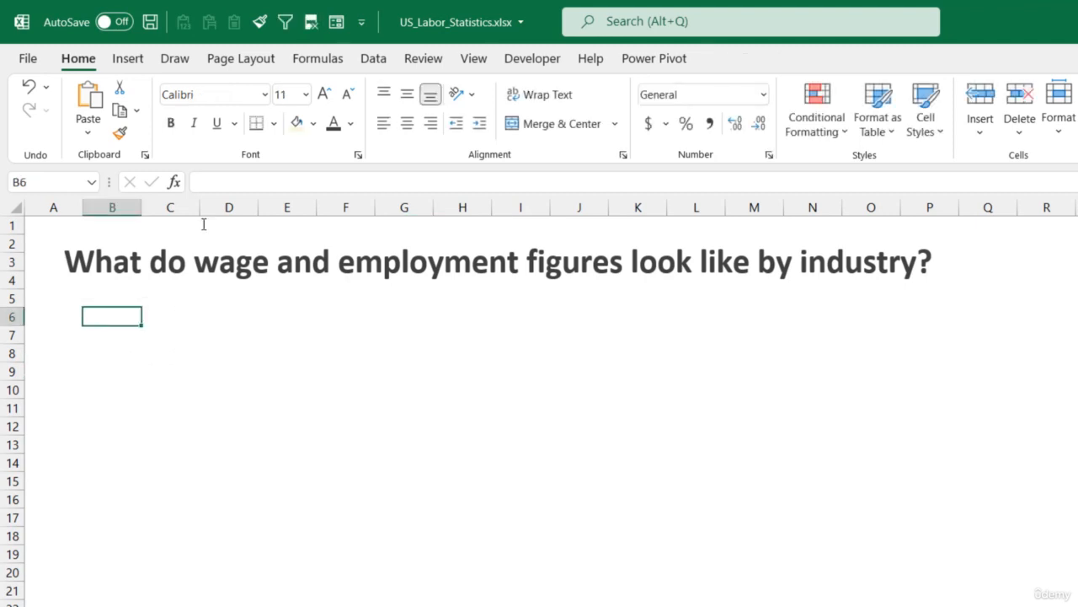
- Add list data validation to cell B6 with source ='Data Prep'!$A$3:$A$12 for the industry names
left_click(374, 64)
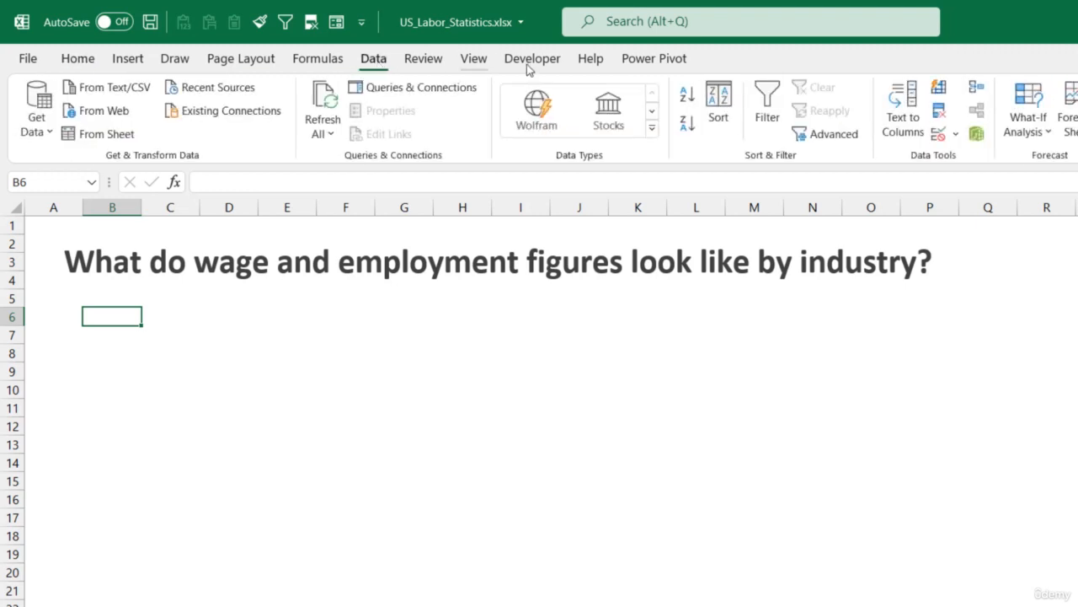
left_click(938, 133)
left_click(796, 387)
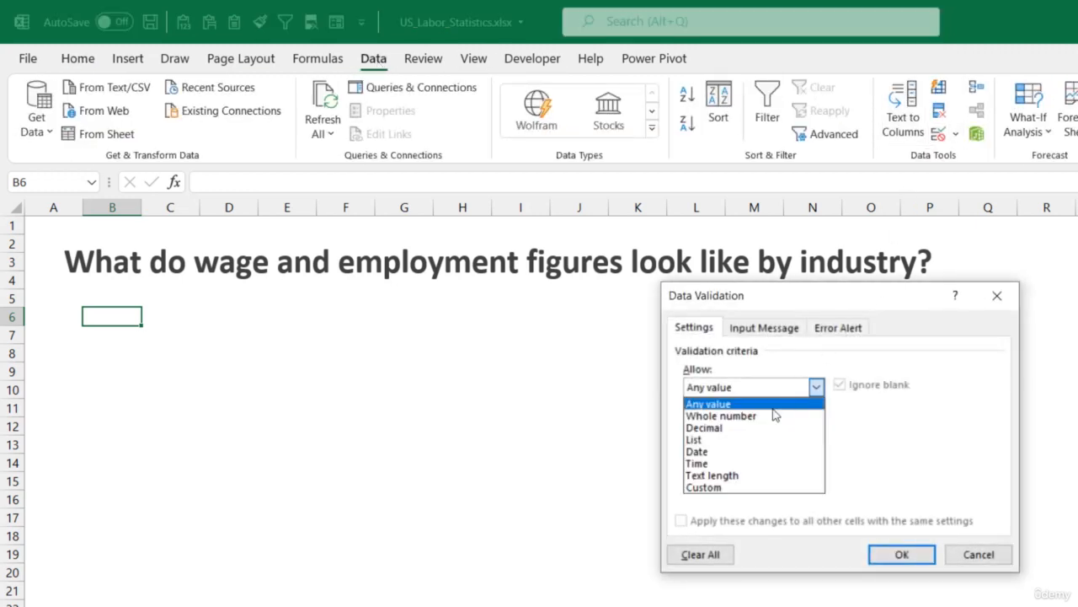
left_click(741, 440)
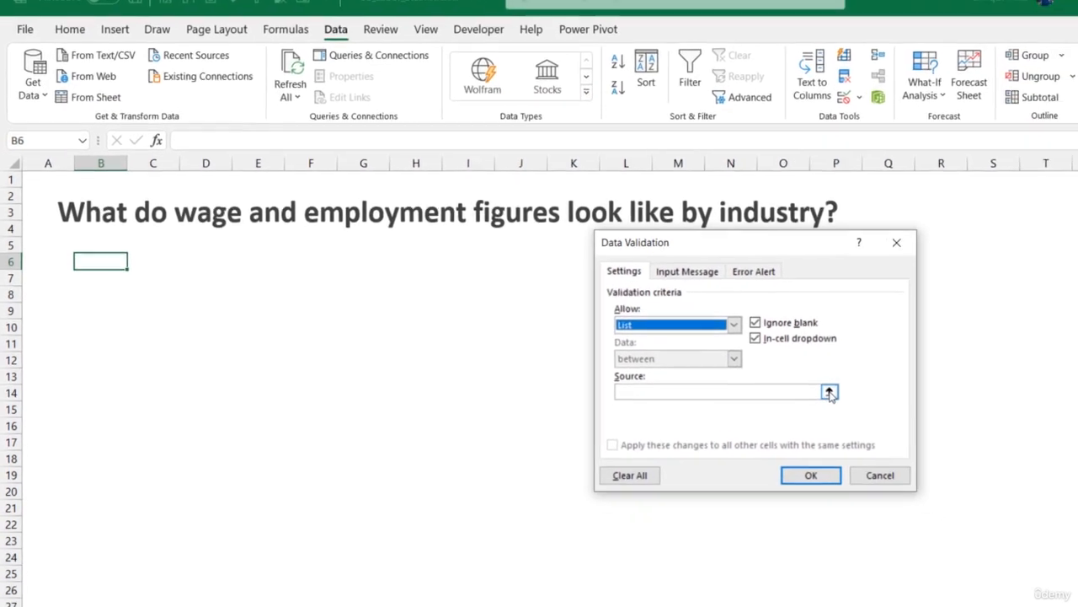
left_click(921, 460)
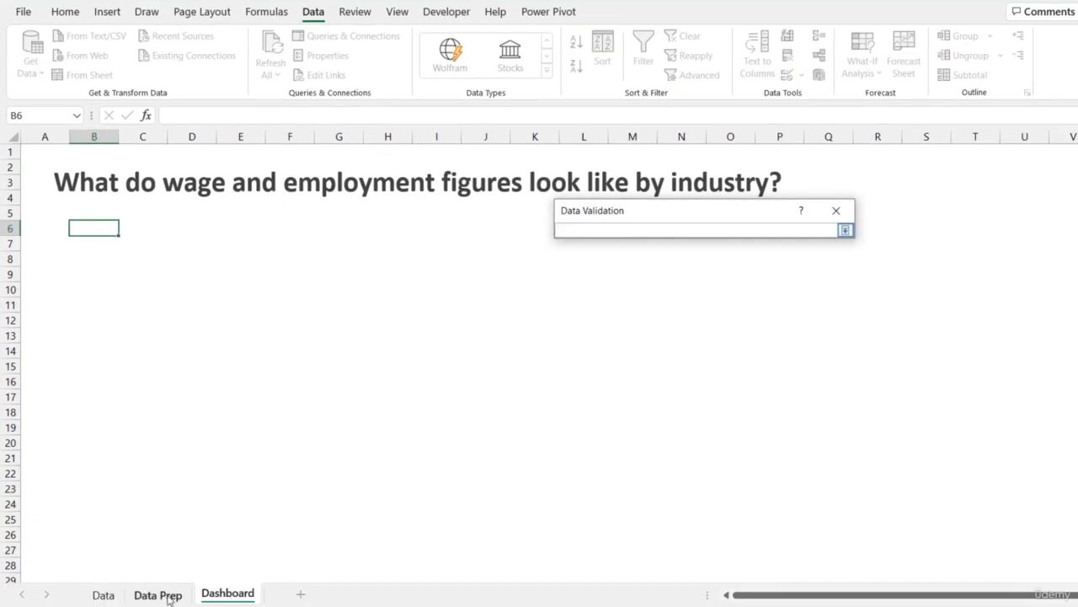
left_click(168, 594)
left_click_drag(64, 181, 123, 321)
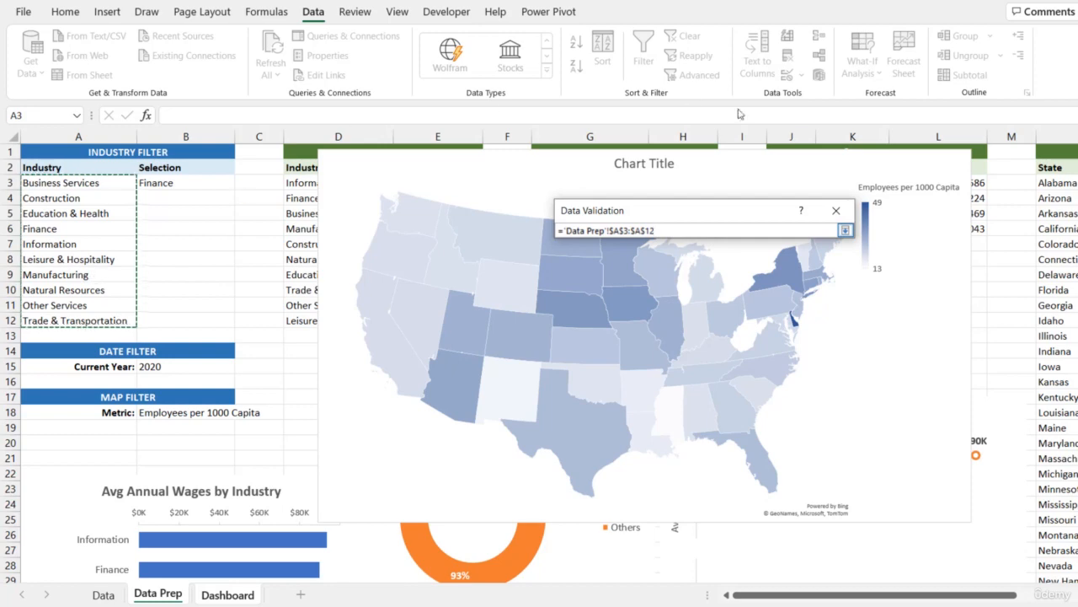
left_click(845, 230)
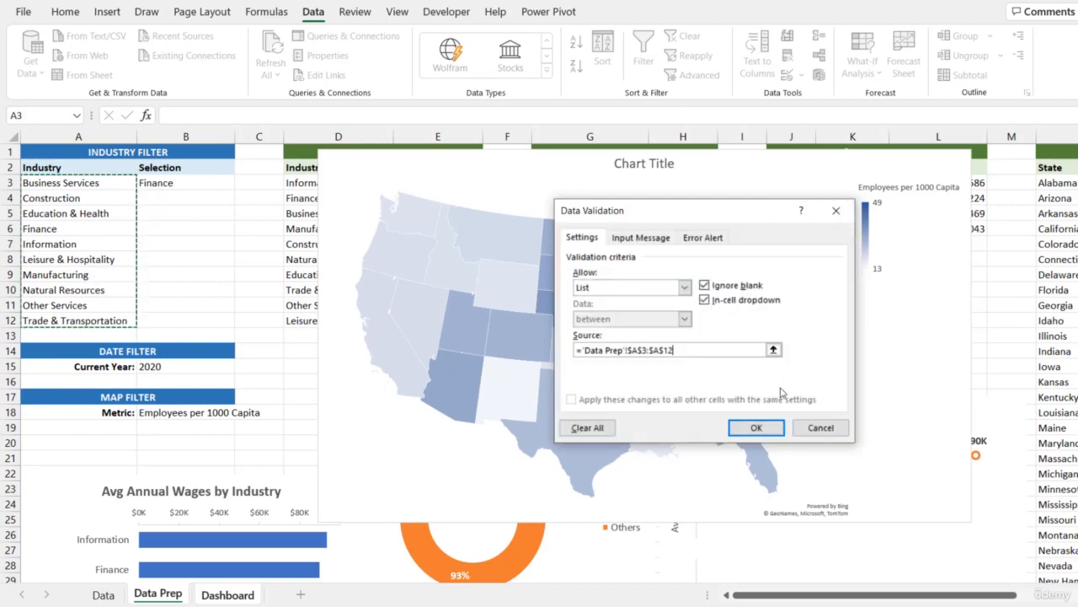
left_click(756, 427)
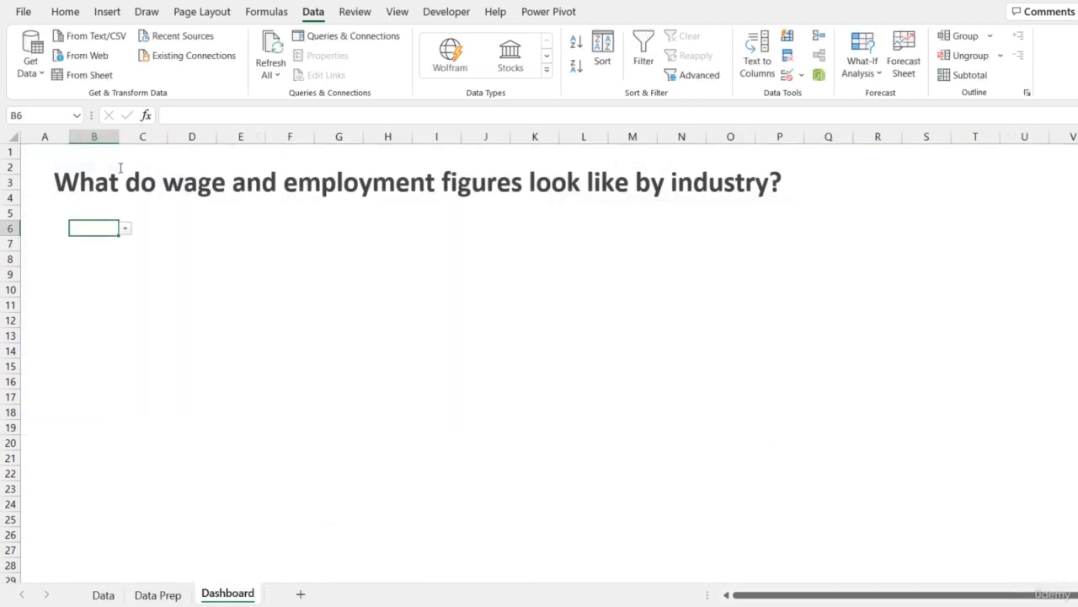
- Choose Finance from B6's dropdown and format the cell bold at 24 pt
left_click(125, 228)
left_click(98, 271)
left_click(66, 12)
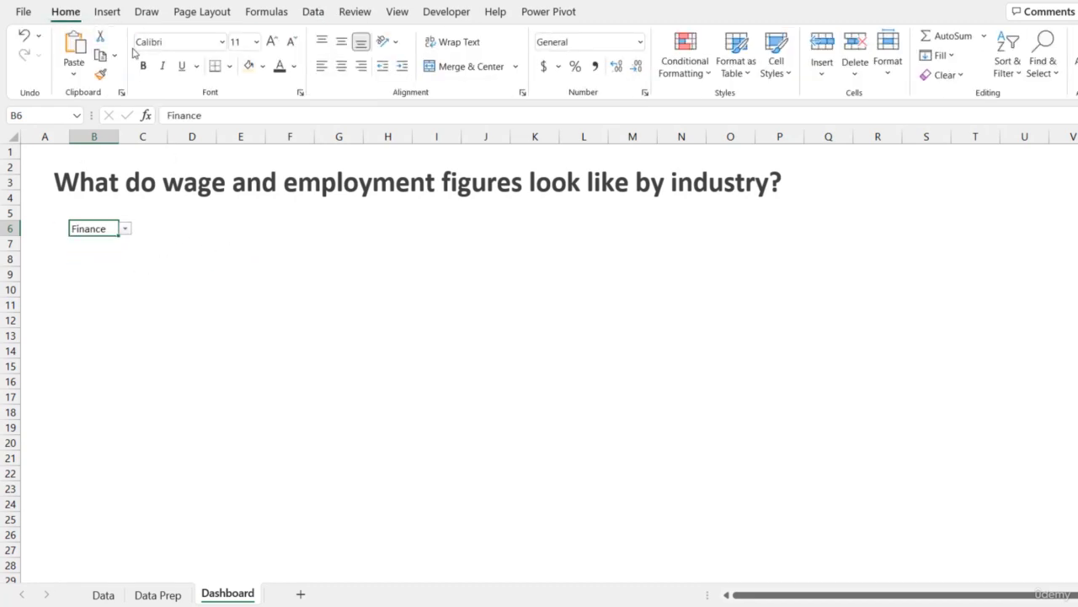
left_click(145, 66)
left_click(272, 42)
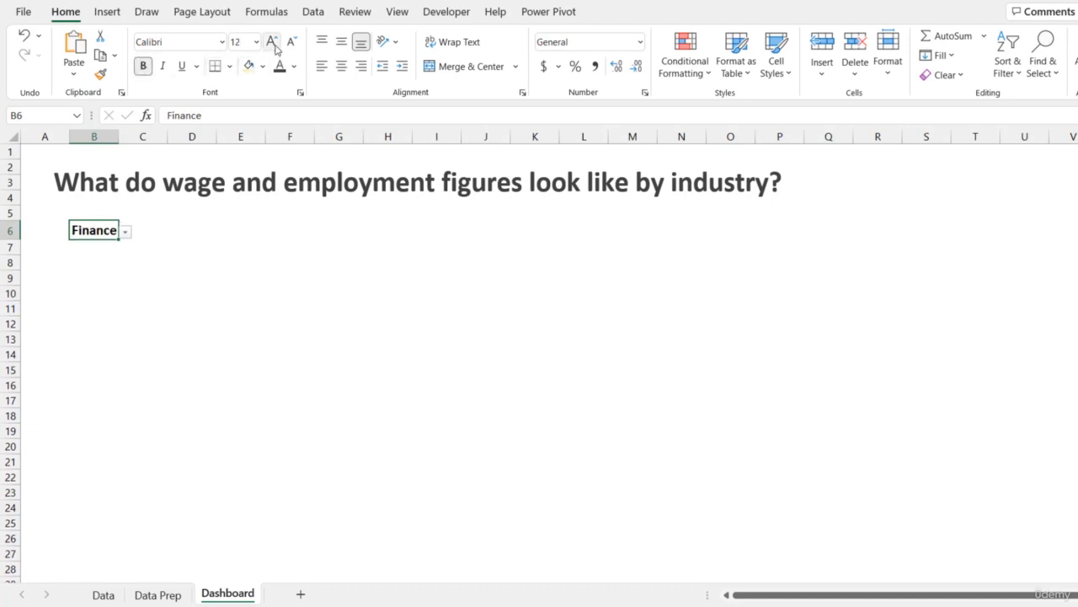
left_click(273, 42)
left_click(272, 42)
left_click(272, 43)
left_click(272, 42)
left_click(272, 42)
left_click(272, 42)
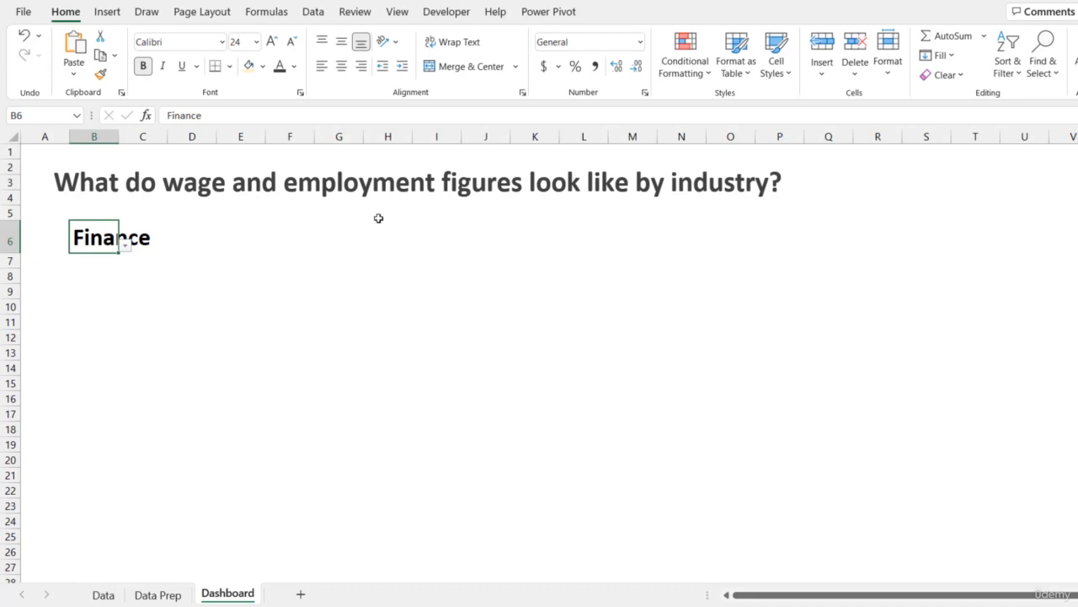
- Fill cell B6 with a light gold theme color
left_click(294, 66)
left_click(289, 168)
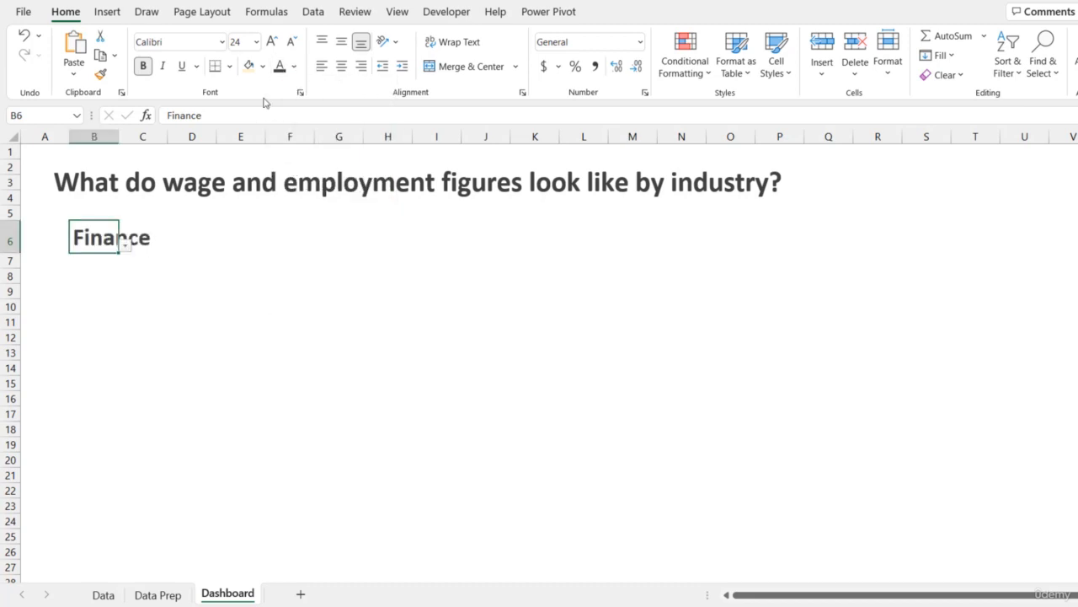
left_click(263, 66)
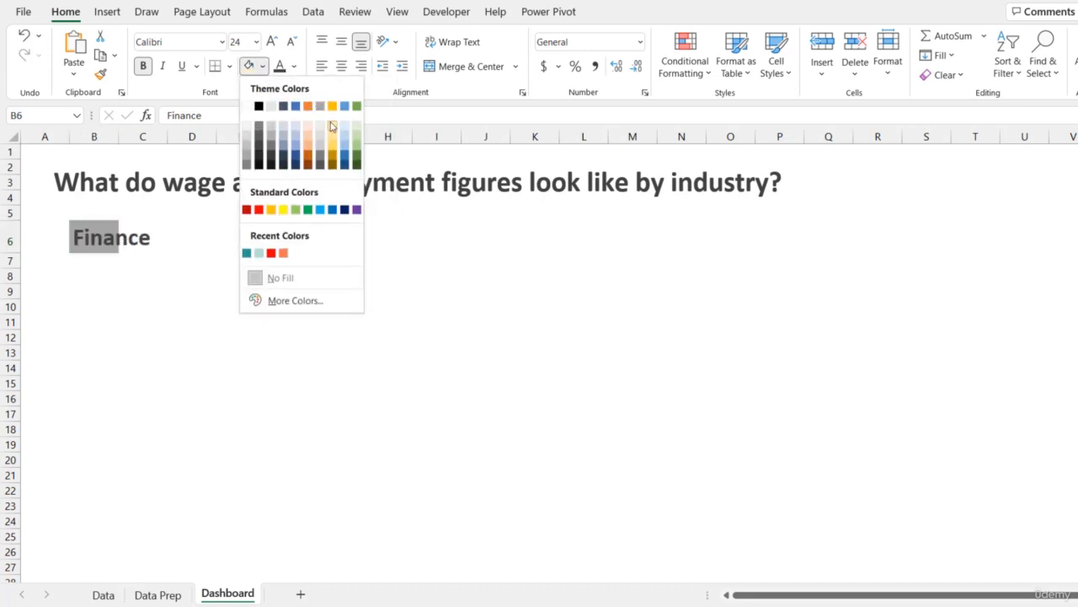
left_click(337, 128)
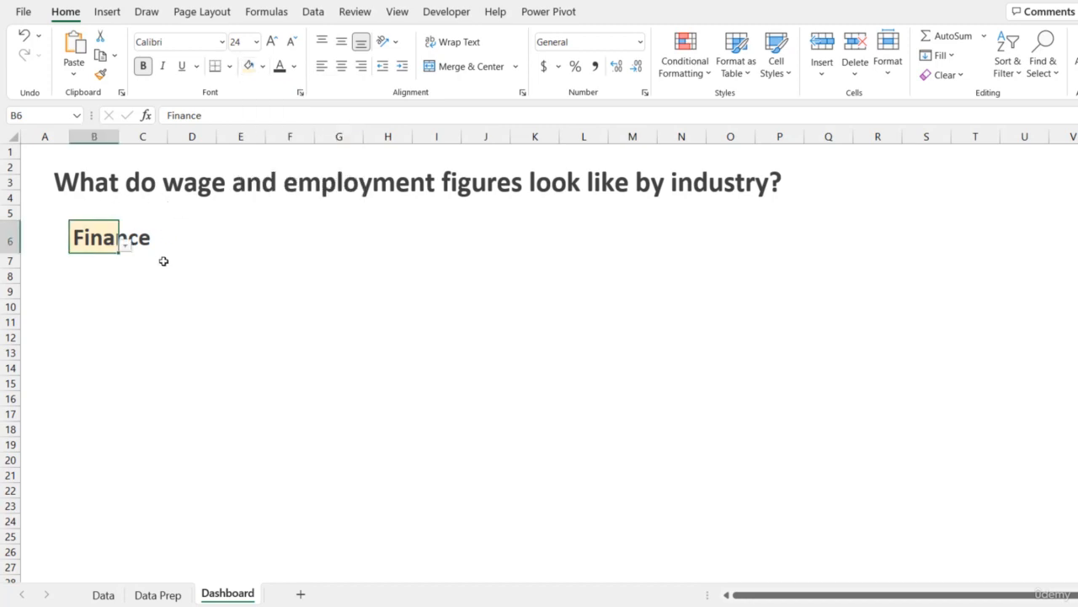
- Choose Natural Resources from B6's dropdown and autofit column B to the text
left_click(132, 242)
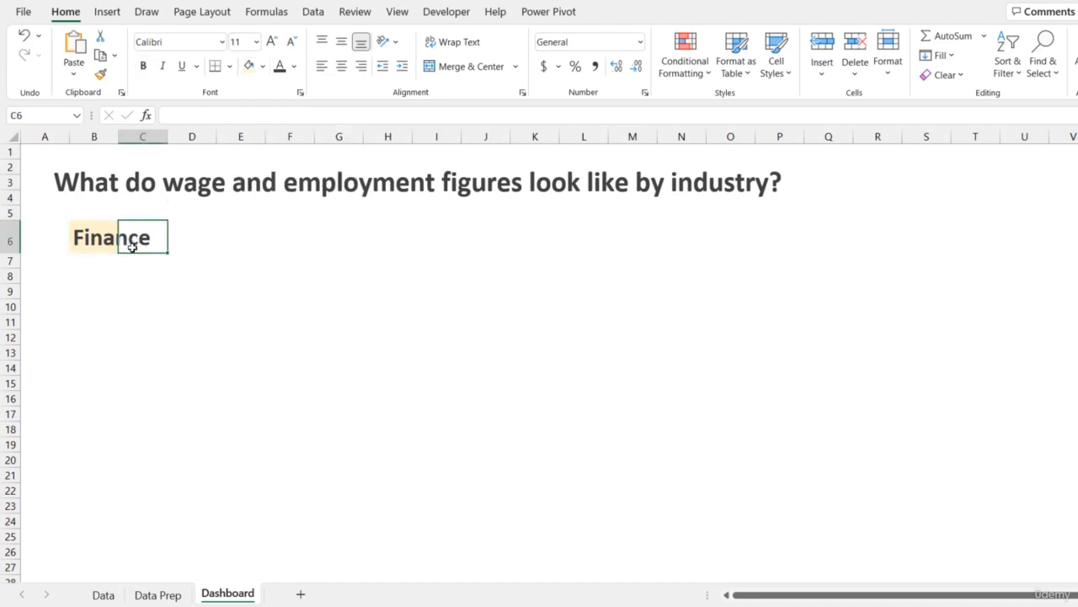
left_click(108, 244)
left_click(125, 246)
left_click(97, 306)
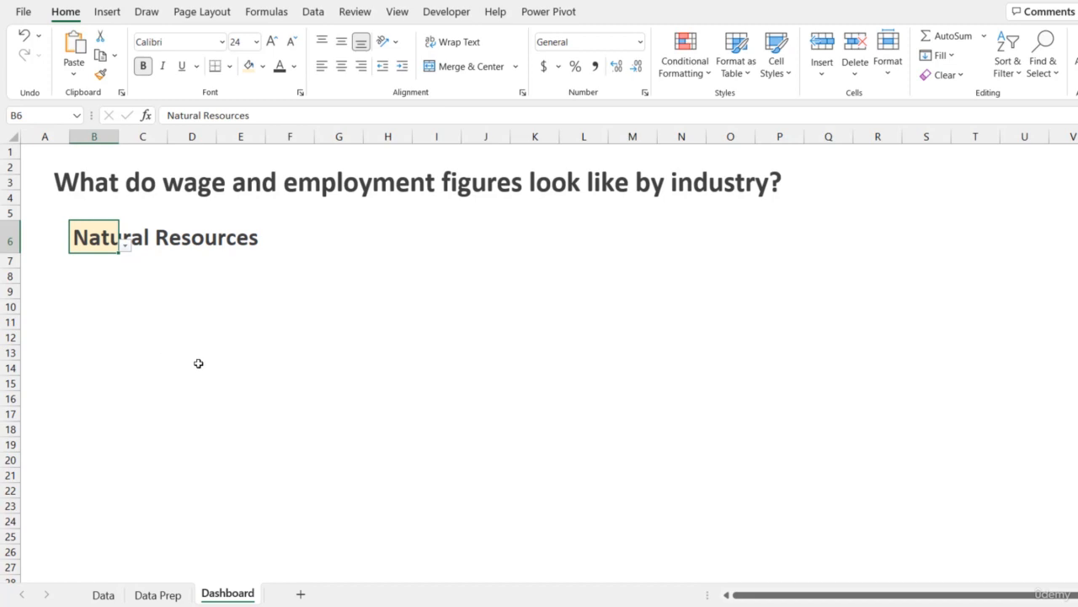
double_click(127, 137)
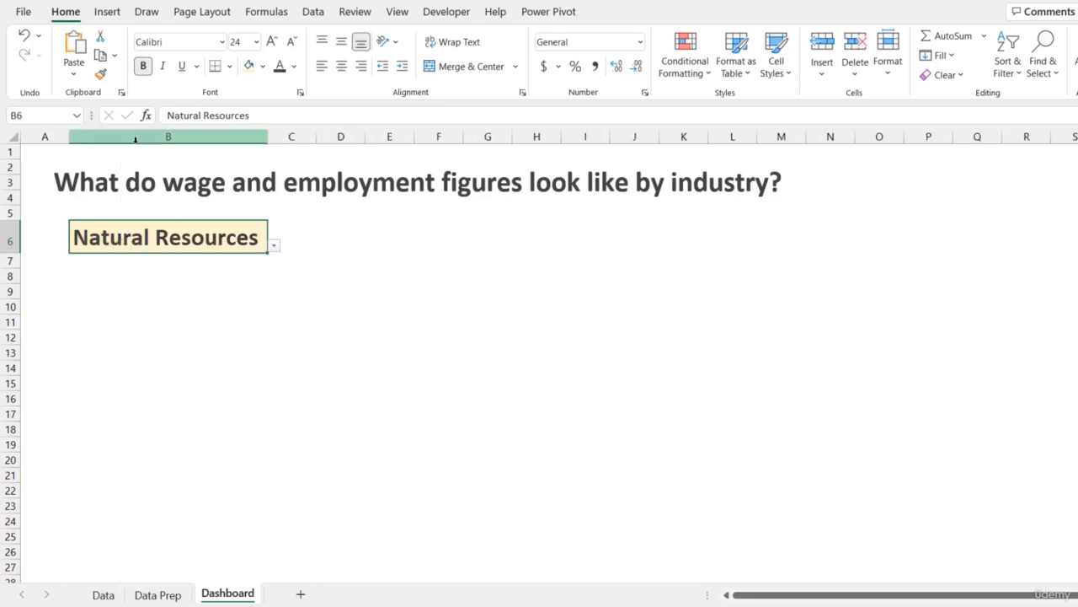
- Choose Trade & Transportation from B6's dropdown and autofit column B again
left_click(273, 245)
mouse_move(274, 305)
left_mouse_down()
mouse_move(274, 286)
mouse_move(275, 303)
left_mouse_up()
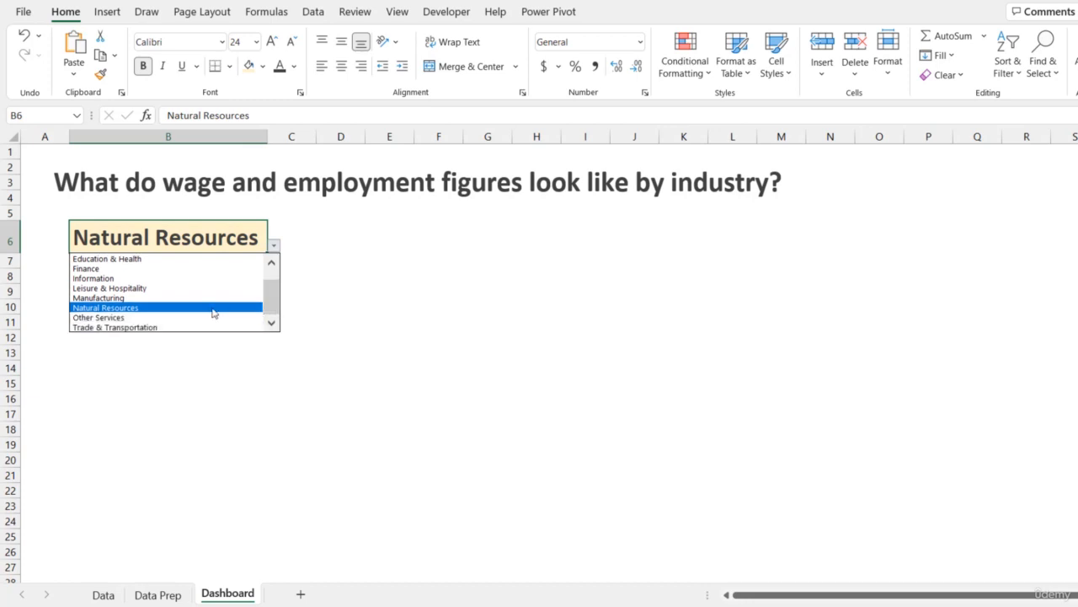
left_click(157, 328)
double_click(268, 133)
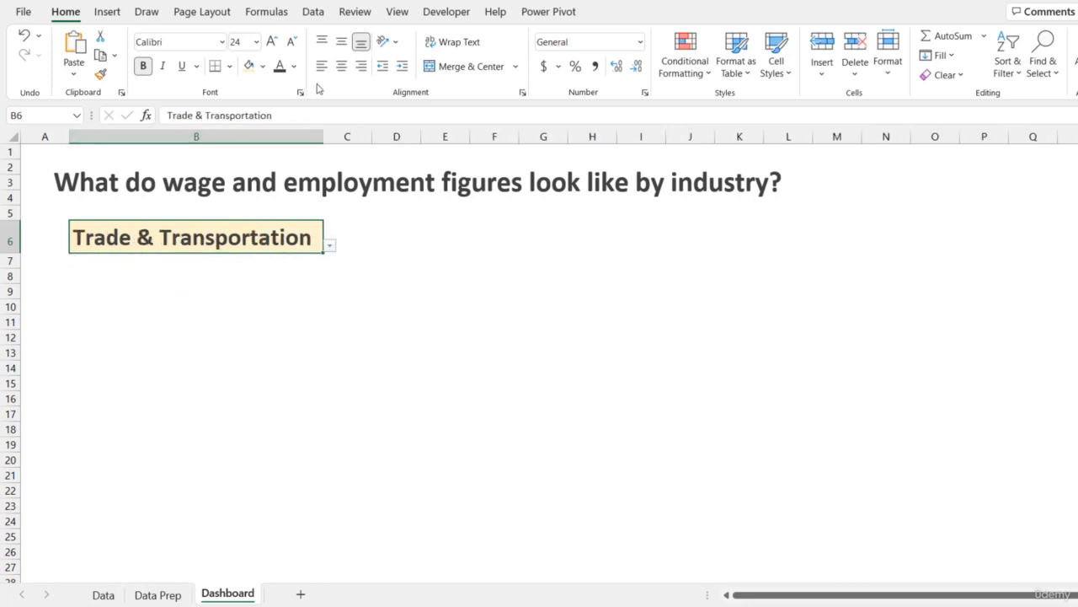
- Center the text in B6, widen column B slightly and narrow column A
left_click(341, 66)
left_click_drag(327, 133, 335, 134)
left_click_drag(69, 135, 54, 136)
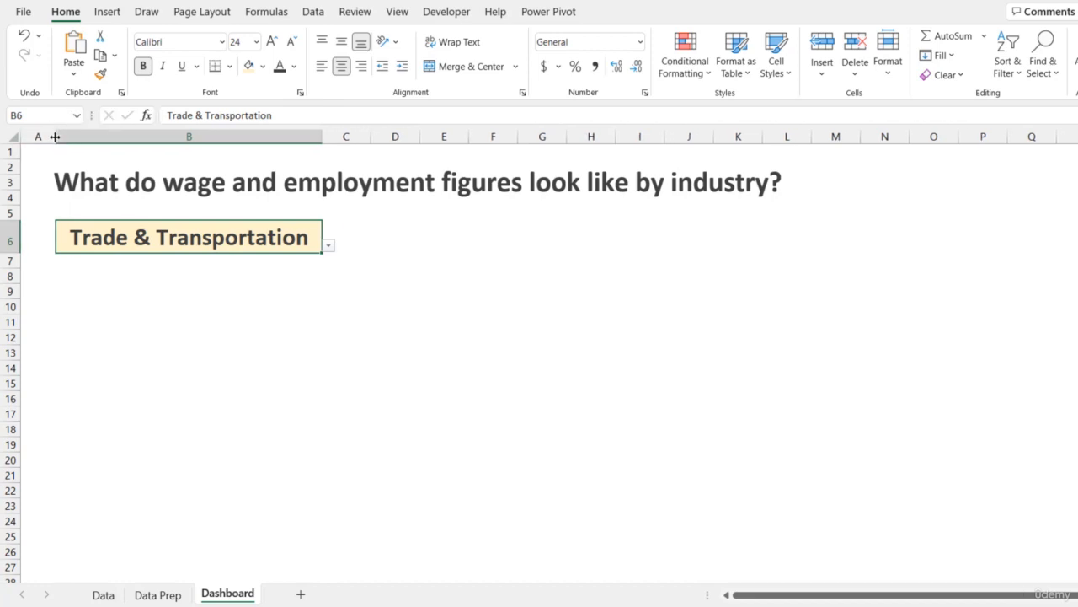
- Nudge the heading text box slightly right to line up with the selection cell
left_click(125, 193)
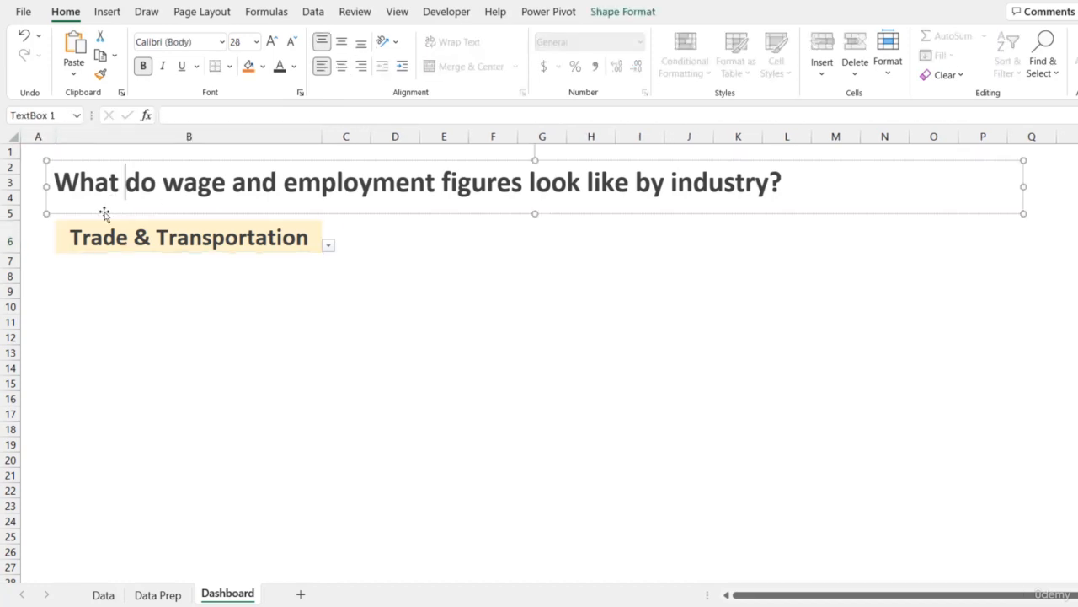
left_click_drag(104, 214, 108, 215)
left_click(187, 291)
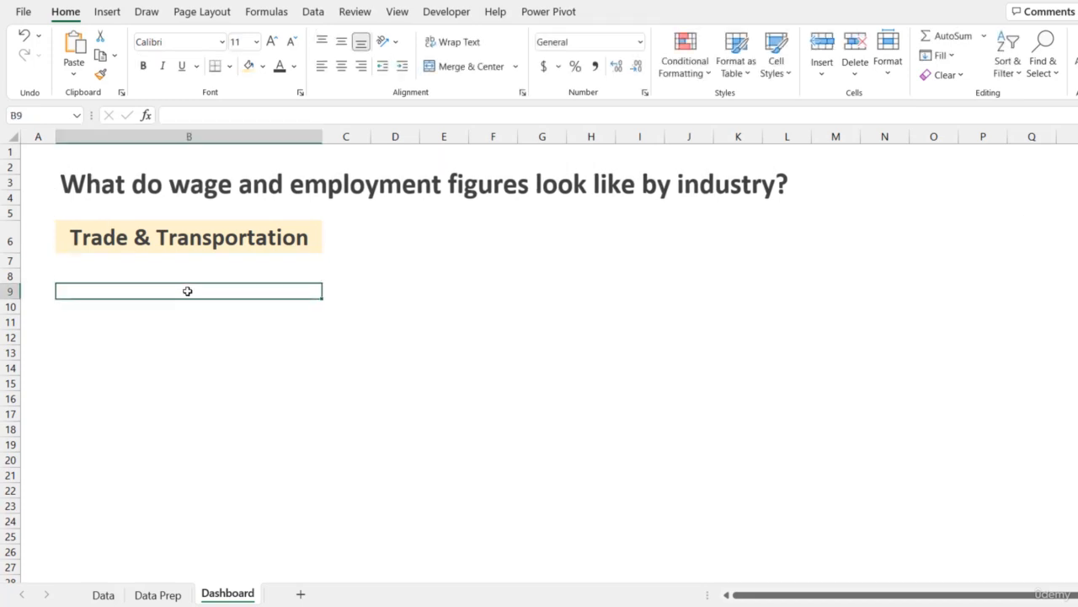
- Choose Leisure & Hospitality from B6's dropdown
left_click(253, 241)
left_click(328, 245)
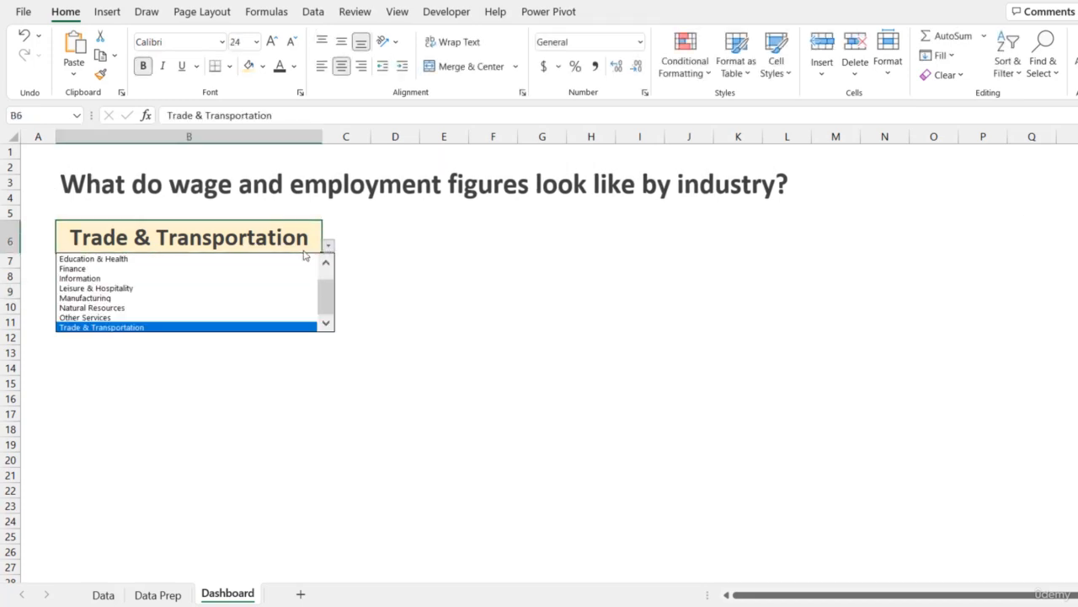
left_click(214, 295)
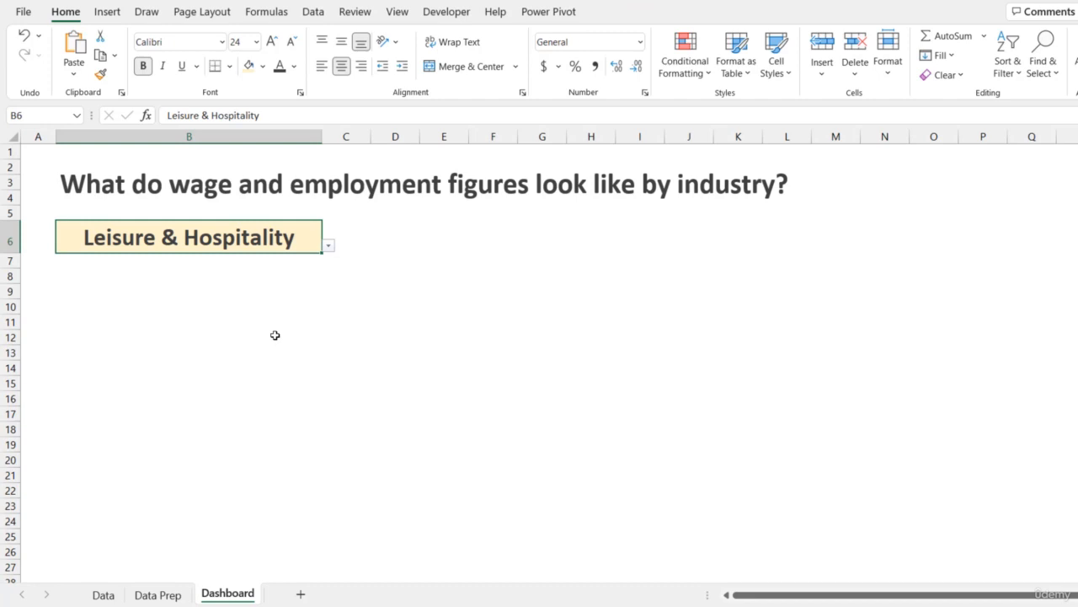
- Clear all data validation from the Selection cell B3 on the Data Prep sheet
left_click(162, 594)
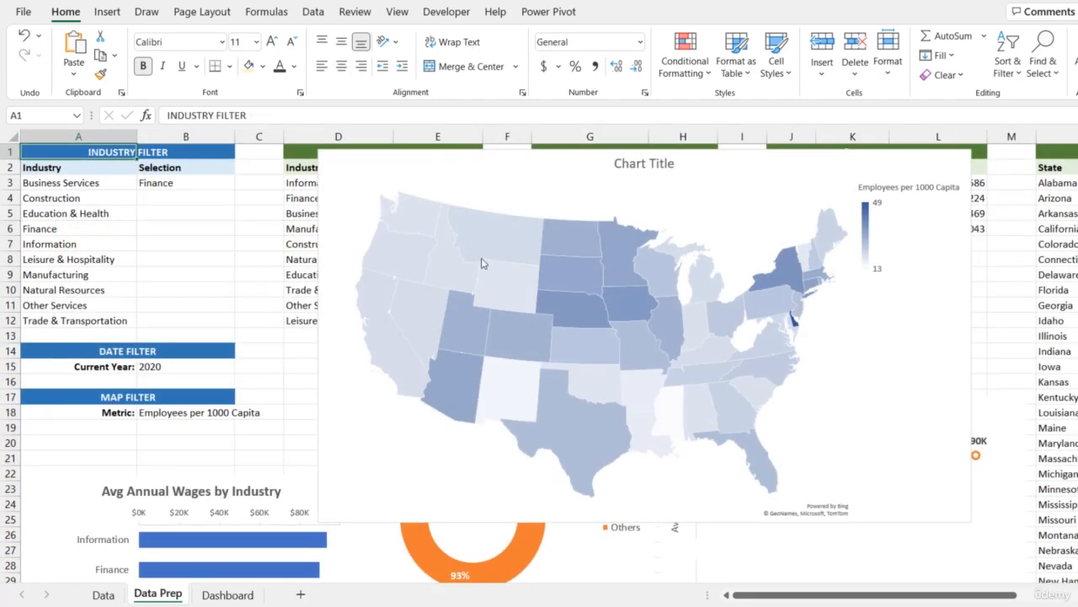
left_click(205, 183)
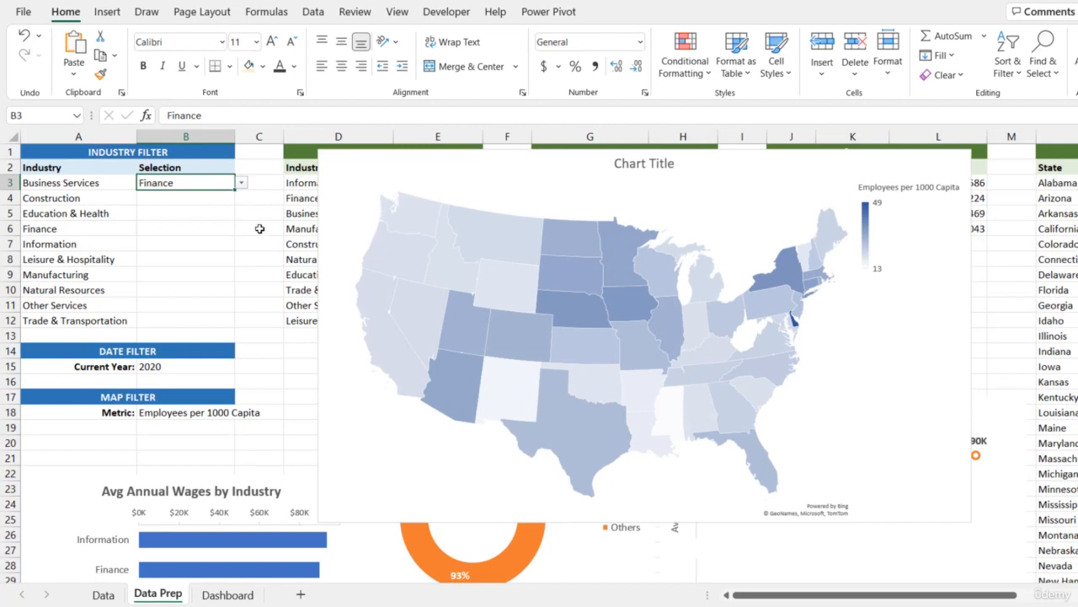
left_click(320, 15)
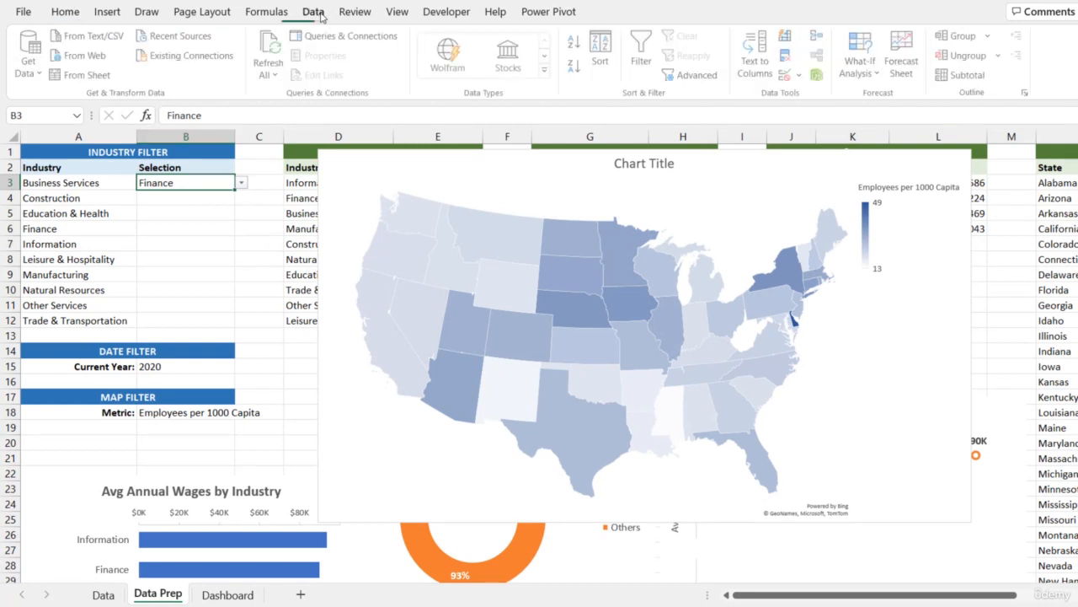
left_click(790, 77)
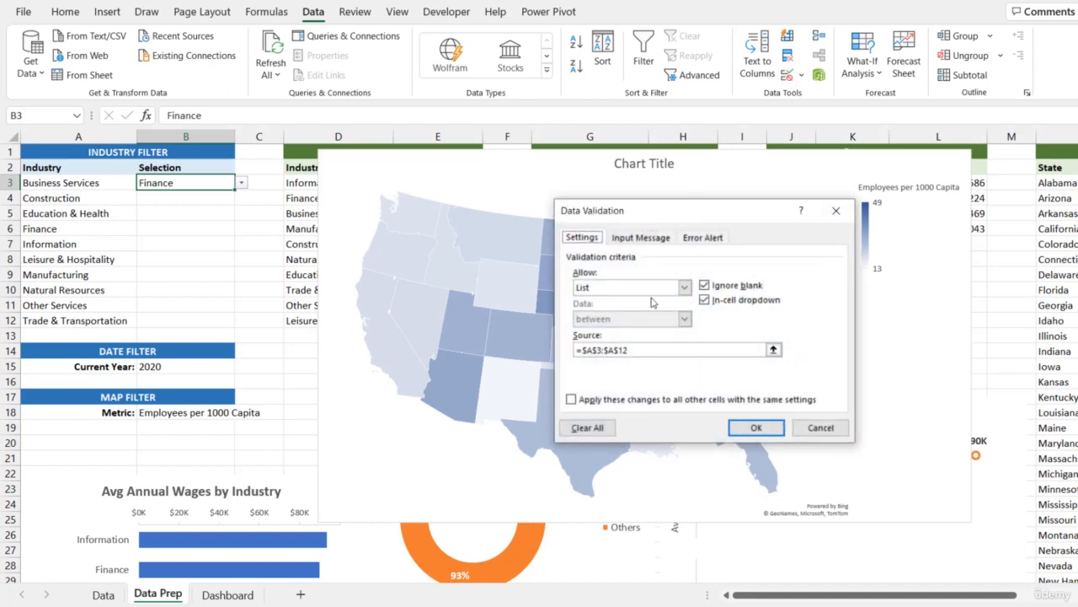
left_click(596, 428)
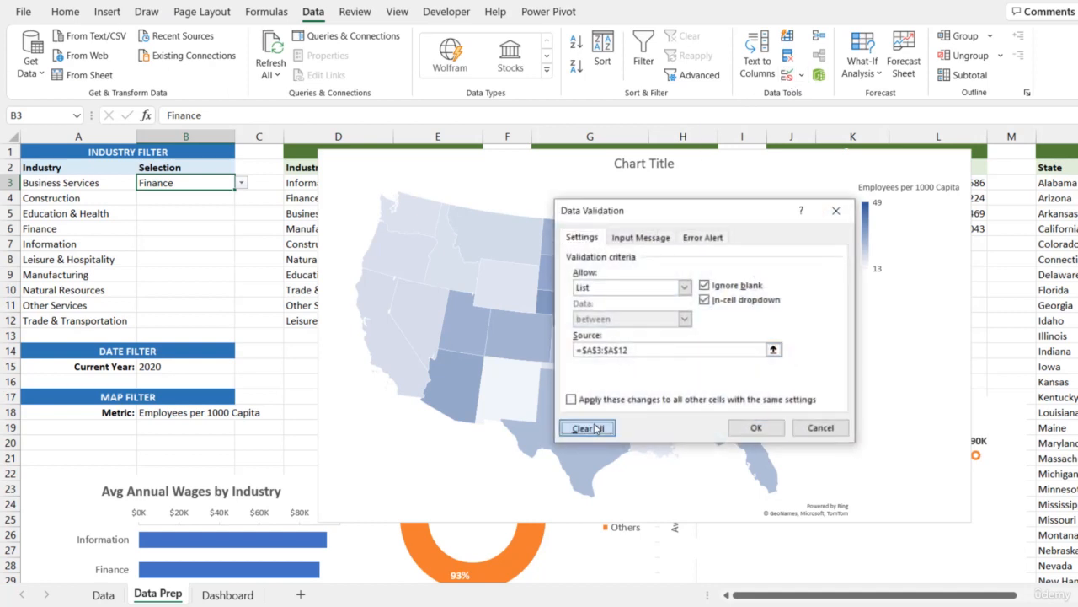
left_click(752, 426)
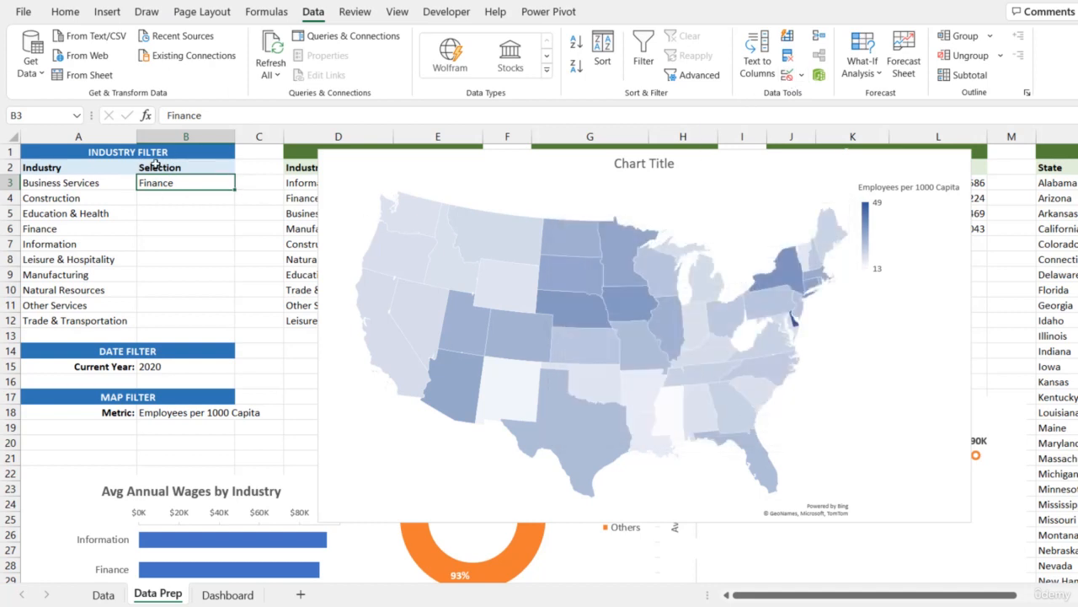
- Link Data Prep cell B3 to the Dashboard selection with the formula =Dashboard!B6
type("=")
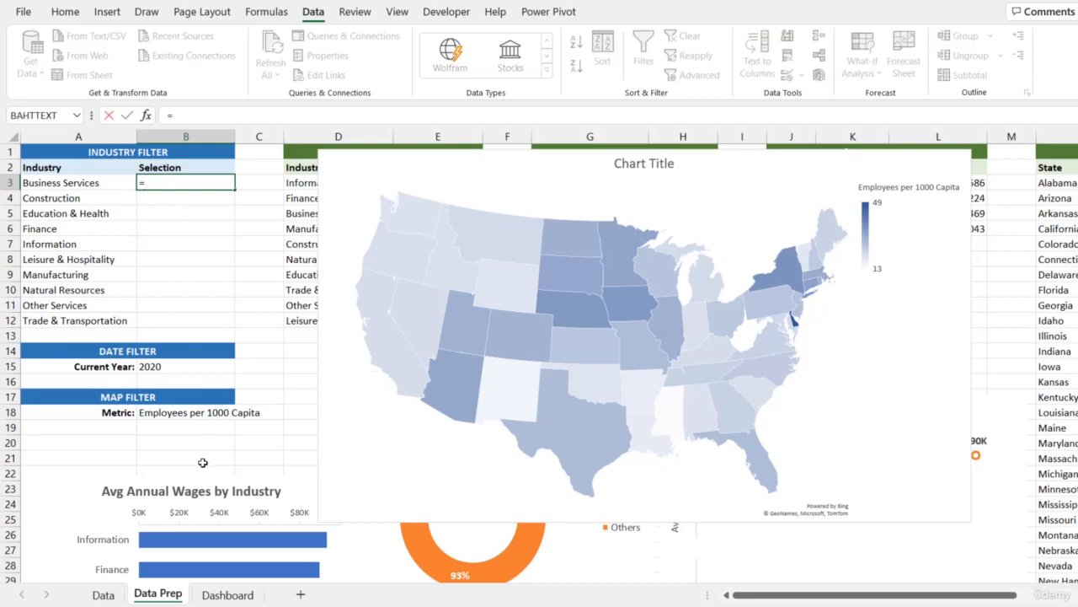
left_click(226, 594)
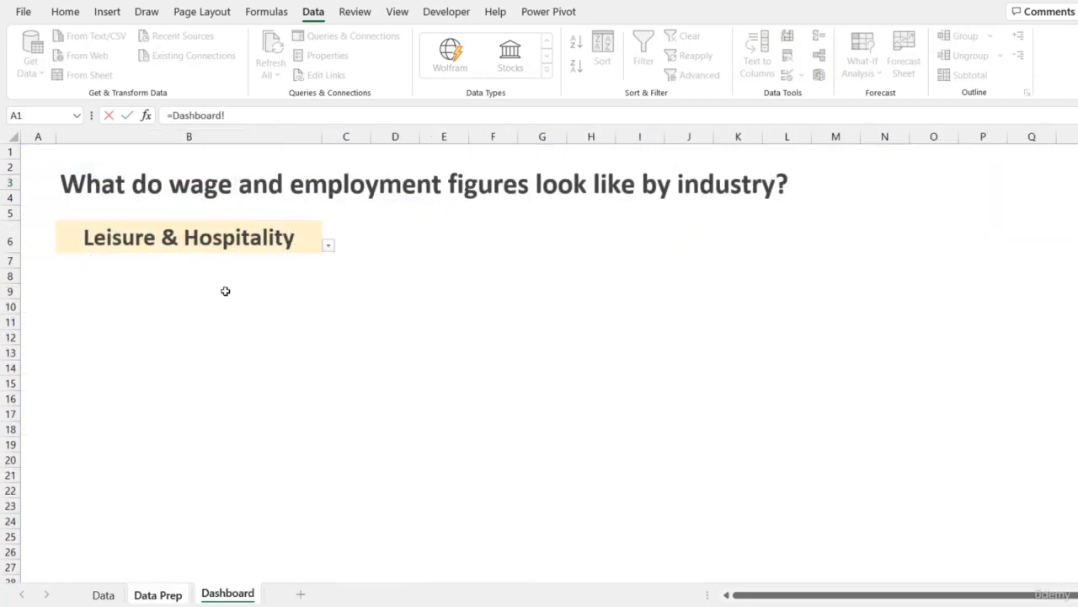
left_click(209, 238)
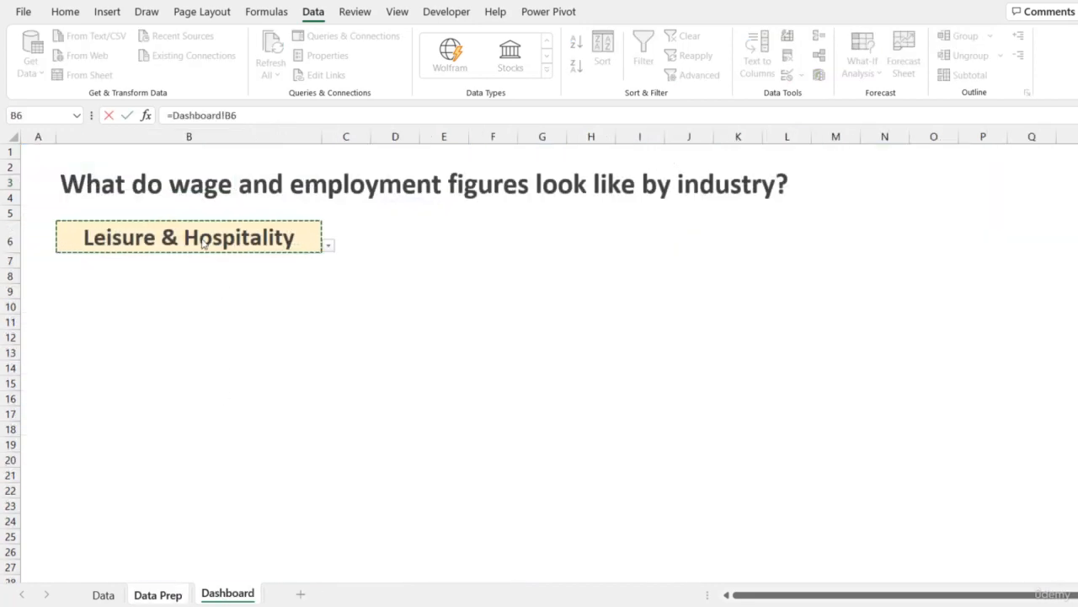
key("Return")
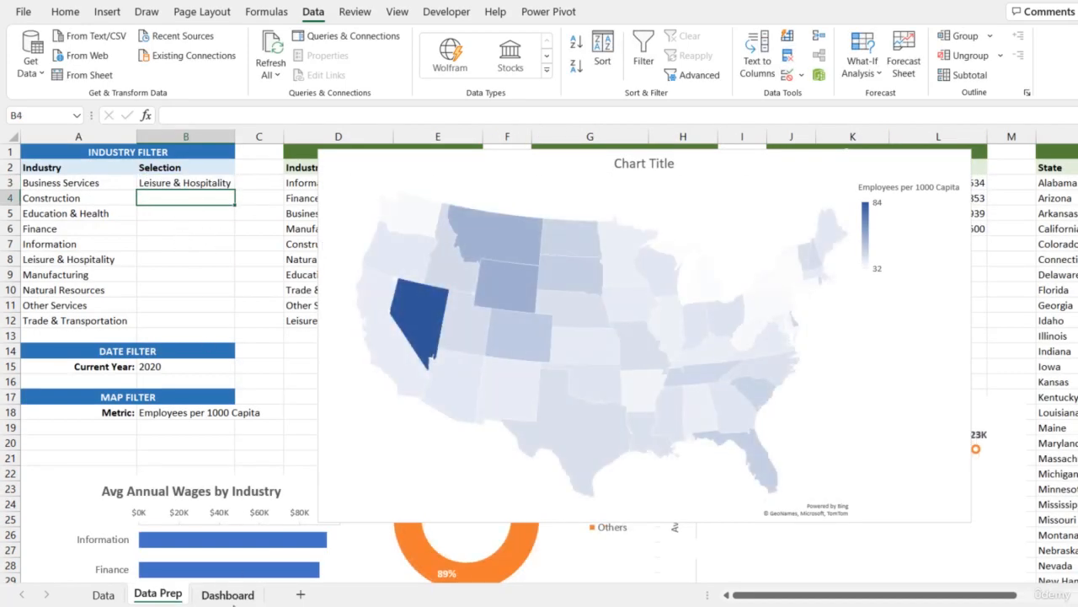
- Choose Information from B6's dropdown and check the linked selection and metric cells on Data Prep
left_click(227, 595)
left_click(329, 244)
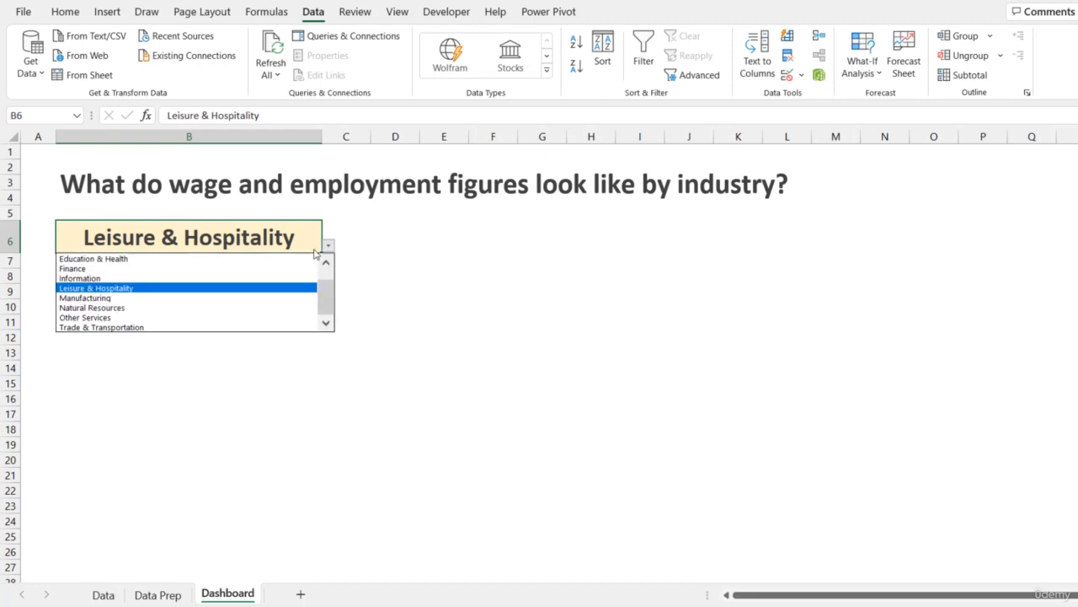
left_click(269, 276)
left_click(157, 595)
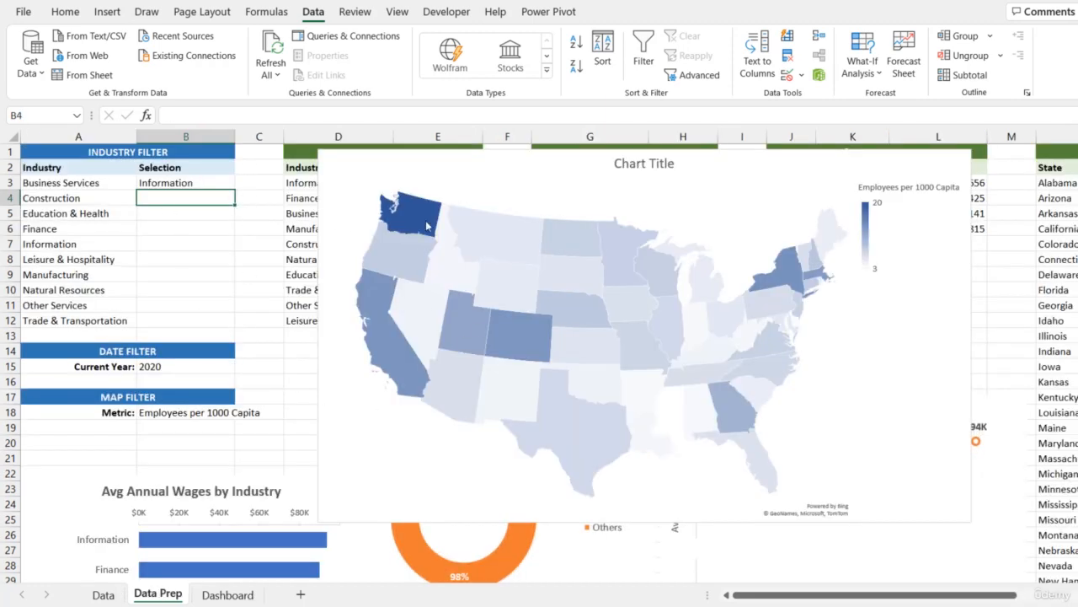
mouse_move(615, 375)
key("Return")
left_click(213, 411)
- Add list data validation to Dashboard cell D6 with source ='Data Prep'!$Q$2:$R$2 for the map metric
left_click(227, 593)
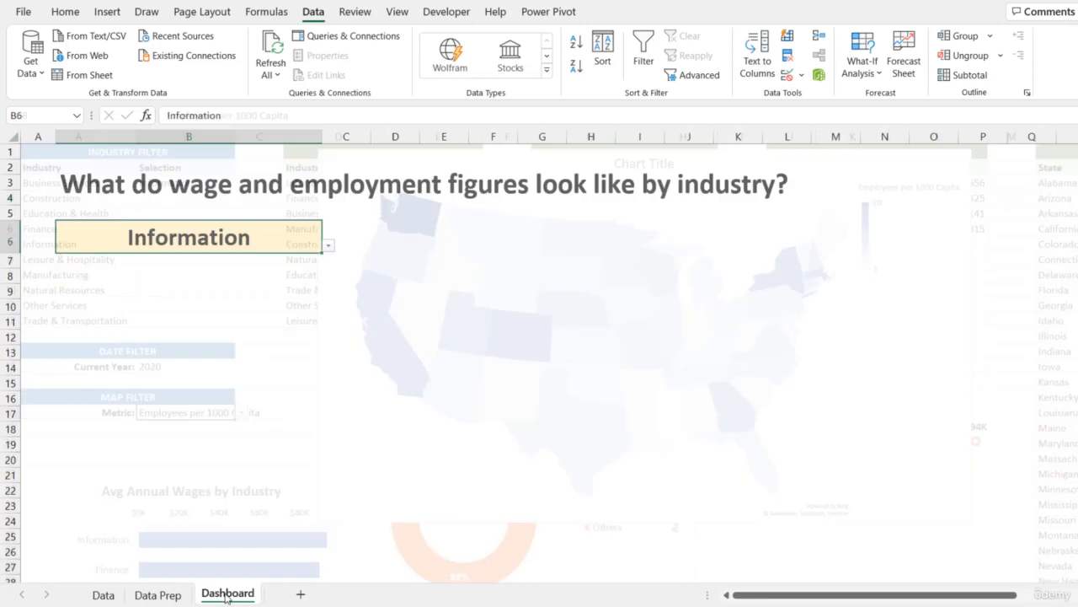
left_click(401, 241)
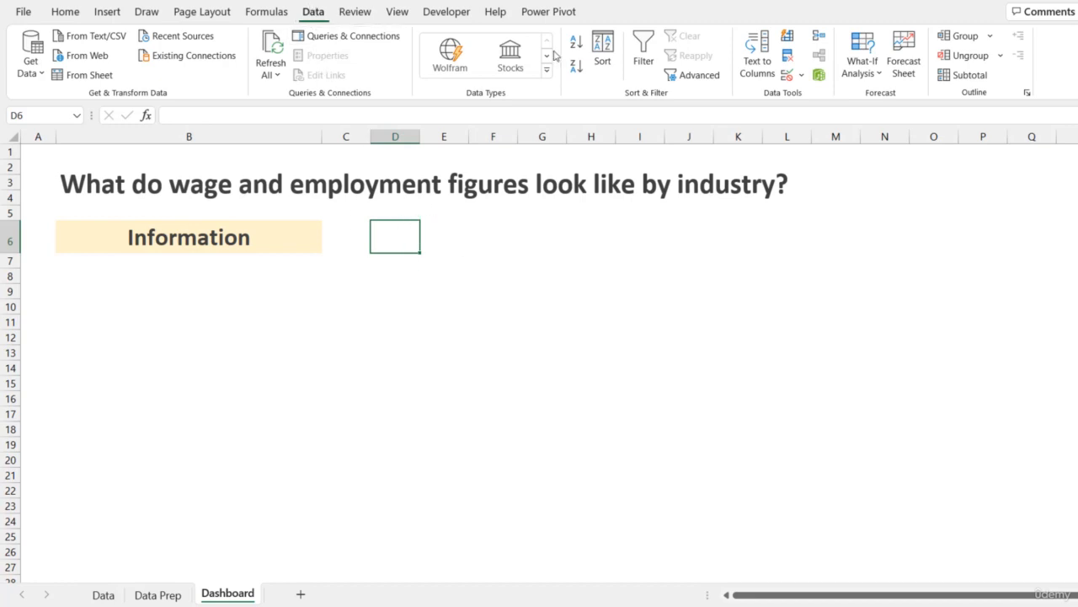
left_click(787, 74)
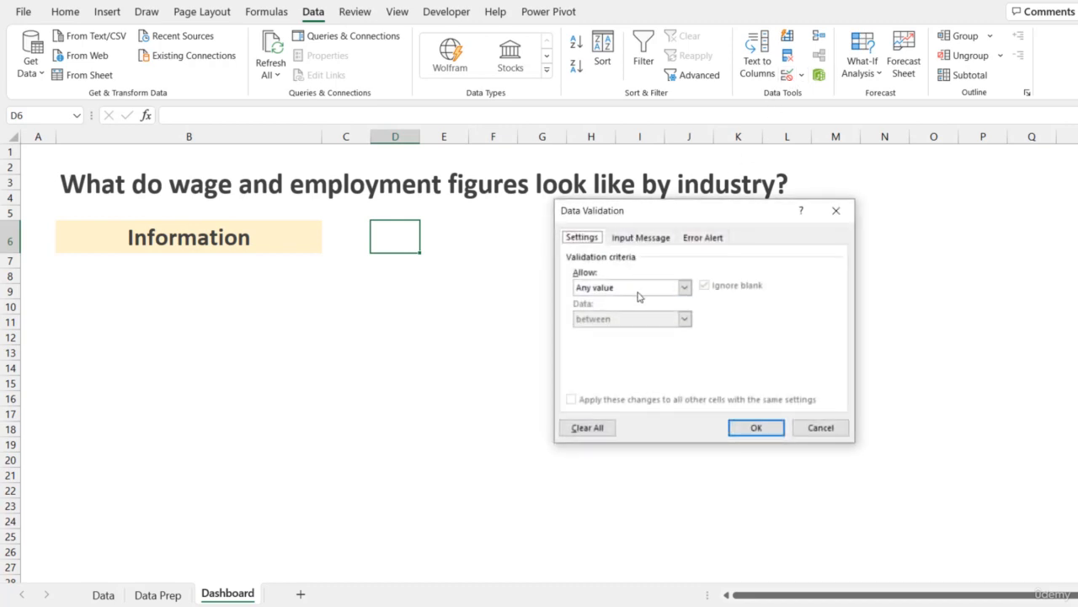
left_click(684, 288)
left_click(617, 331)
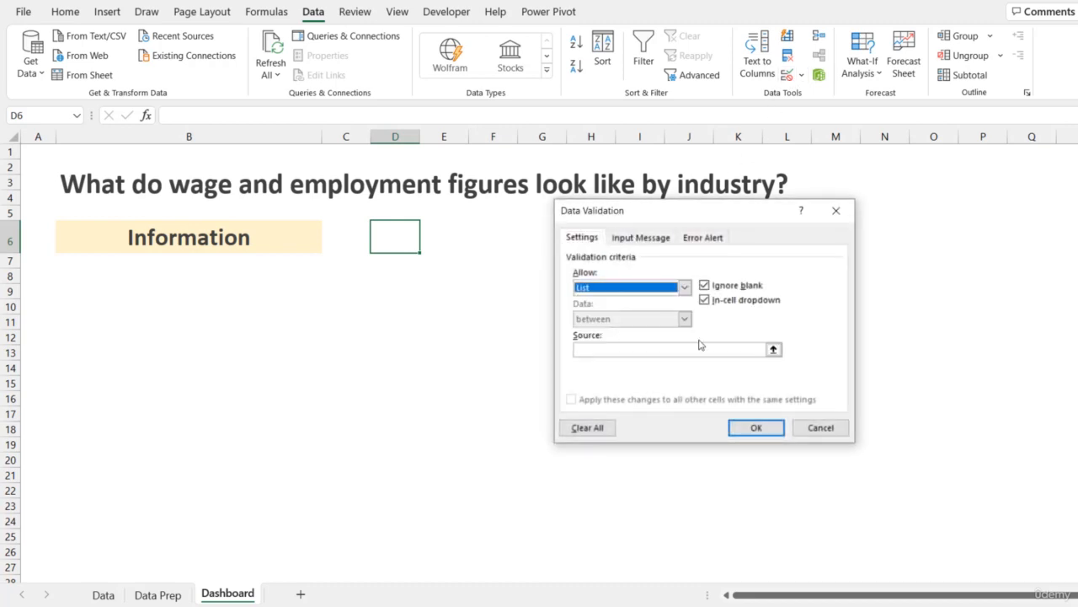
left_click(774, 350)
left_click(158, 595)
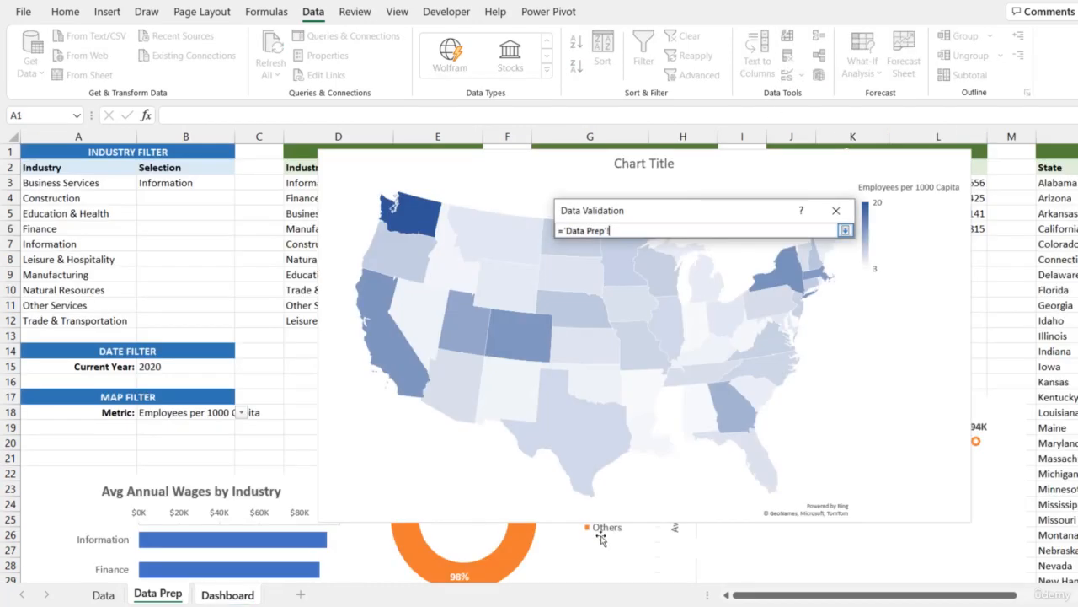
left_click_drag(783, 595, 815, 594)
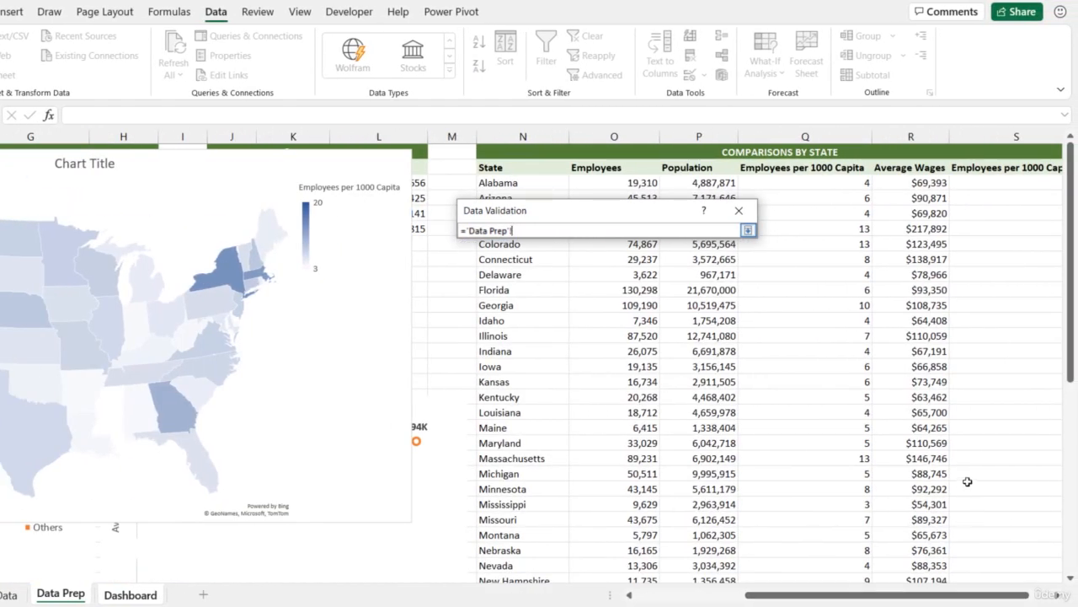
left_click_drag(786, 167, 895, 169)
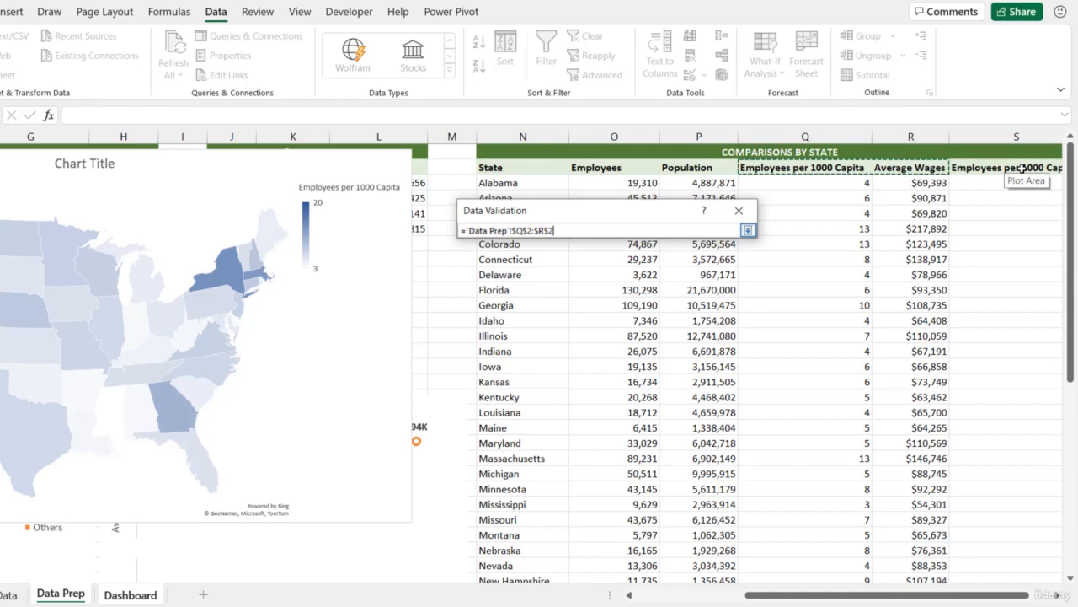
left_click(747, 230)
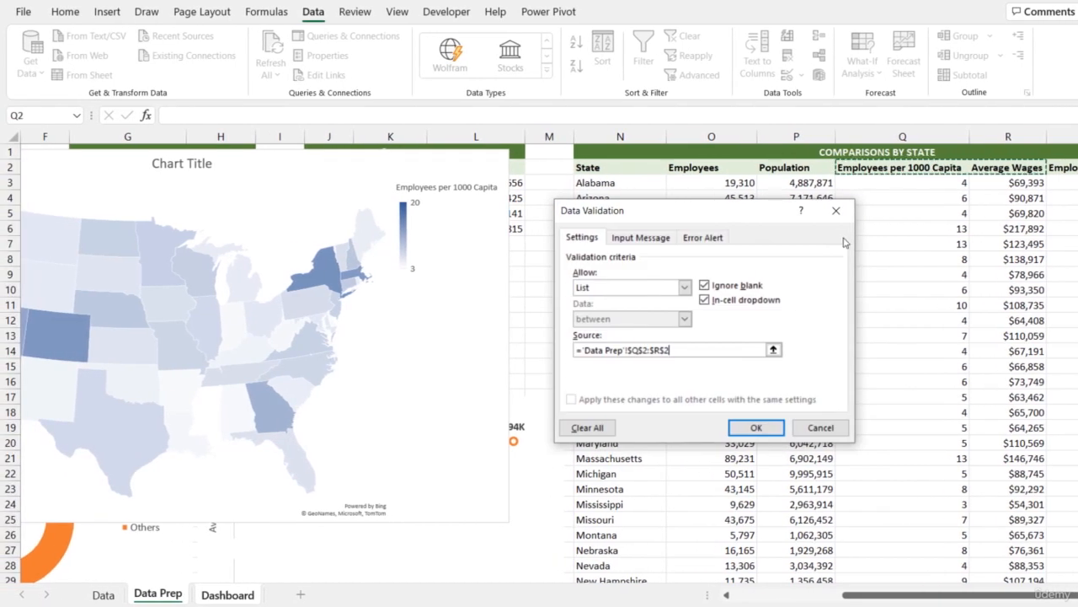
left_click(755, 427)
- Choose Average Wages from D6's dropdown and switch to the Data Prep sheet
left_click(427, 246)
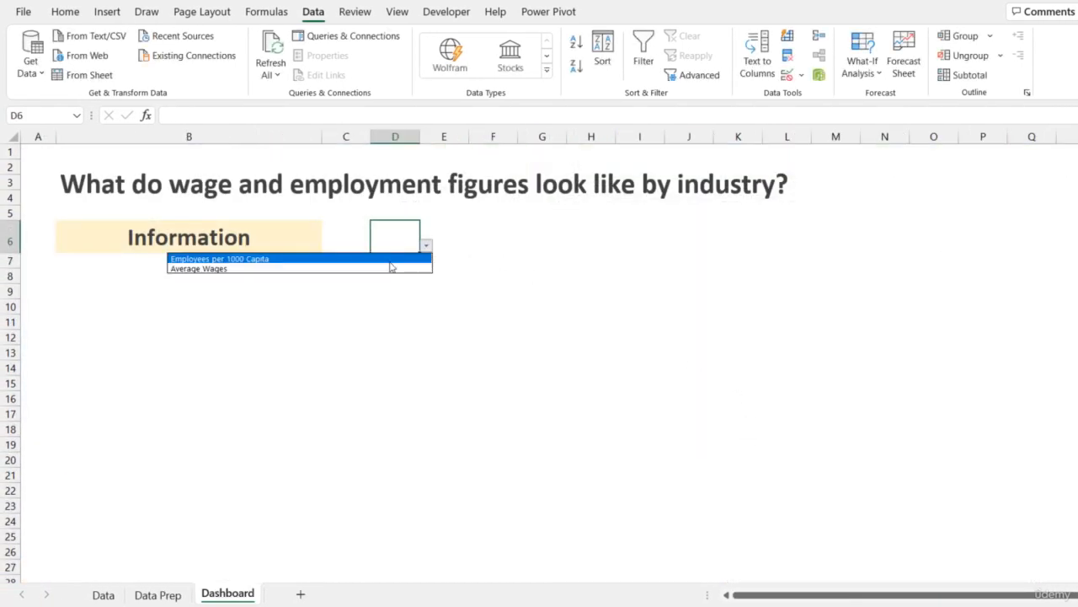
left_click(389, 259)
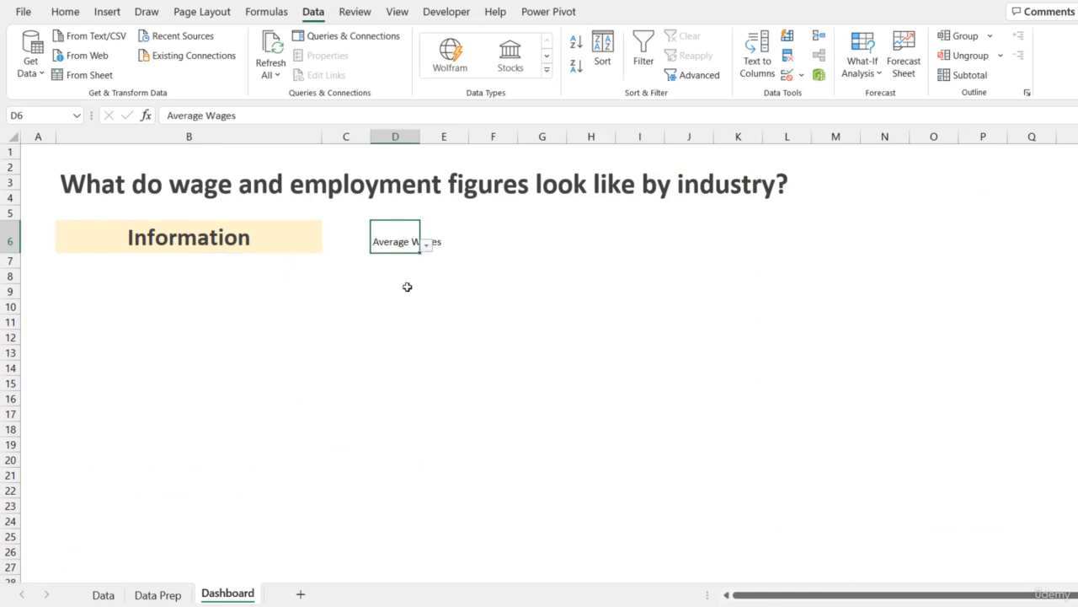
left_click(165, 595)
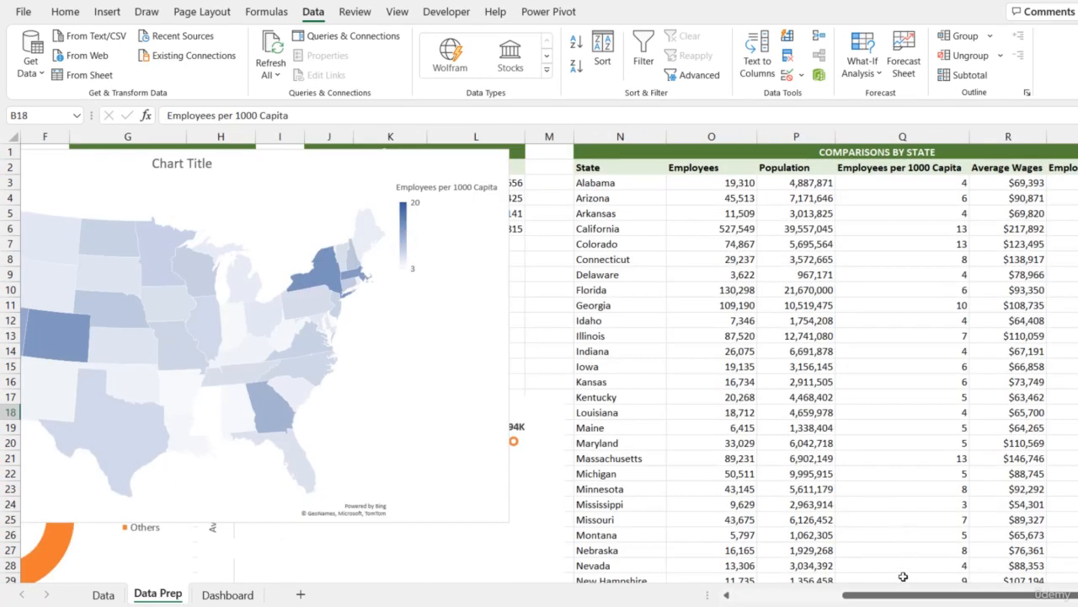
- Clear all data validation from the map metric cell B18 on the Data Prep sheet
left_click_drag(900, 594, 792, 594)
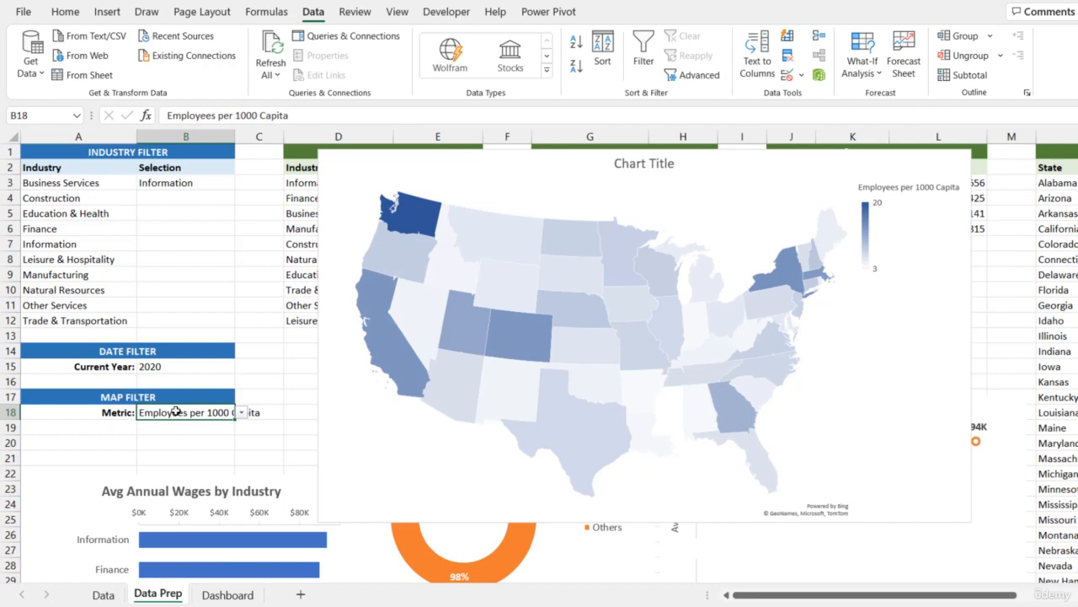
left_click(786, 75)
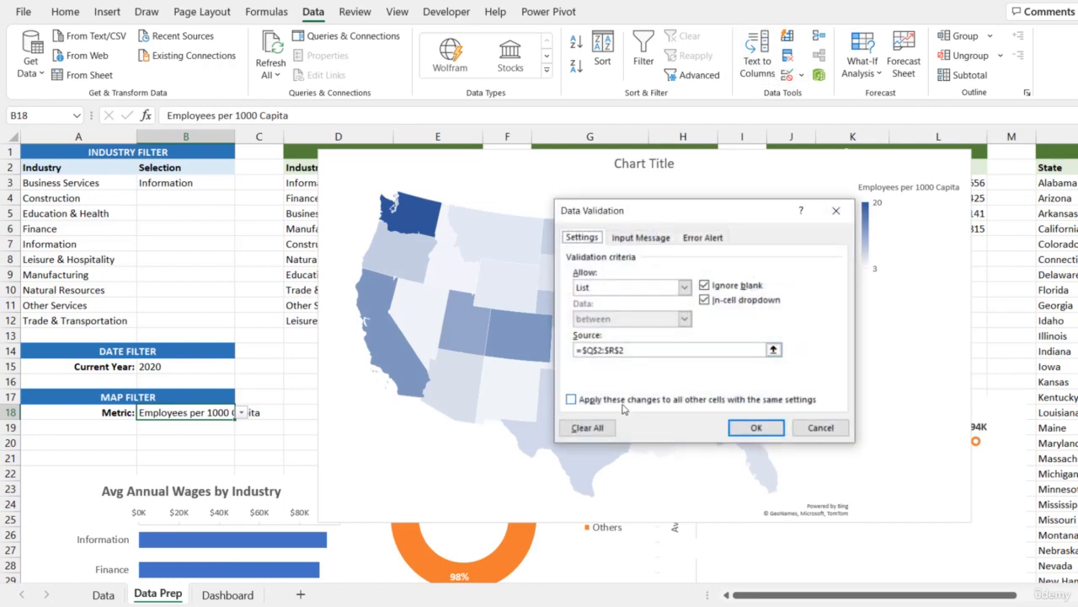
left_click(603, 427)
left_click(772, 433)
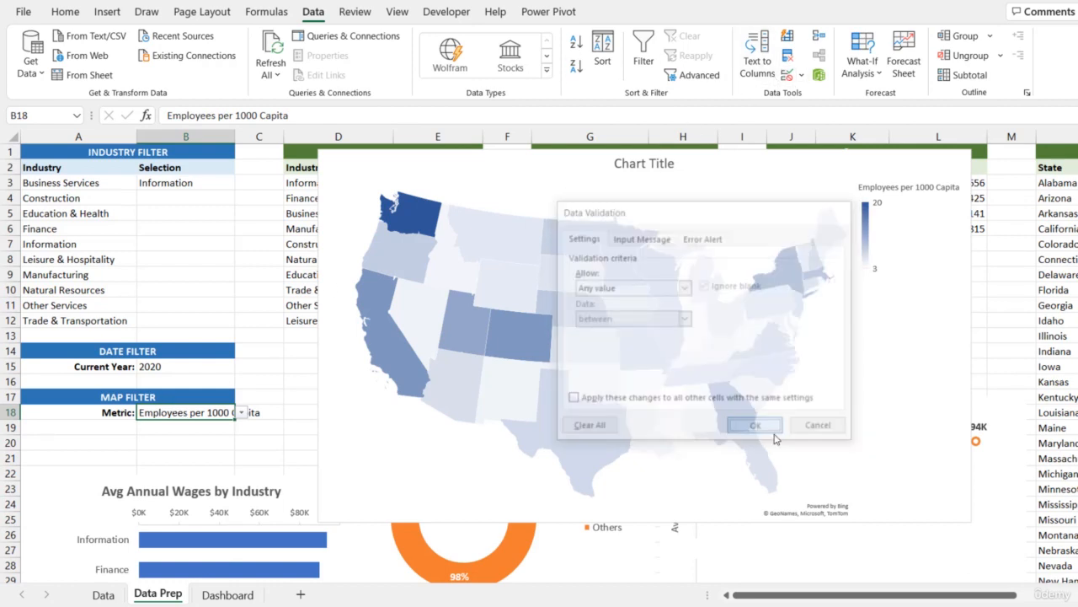
- Link Data Prep cell B18 to the Dashboard metric selection with the formula =Dashboard!D6
type("=")
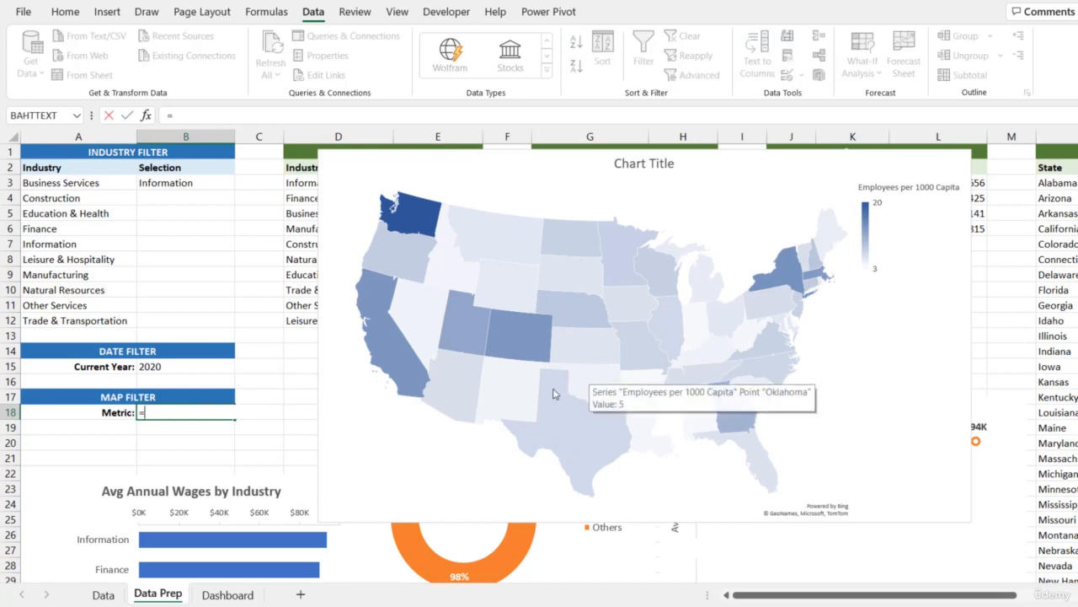
left_click(227, 594)
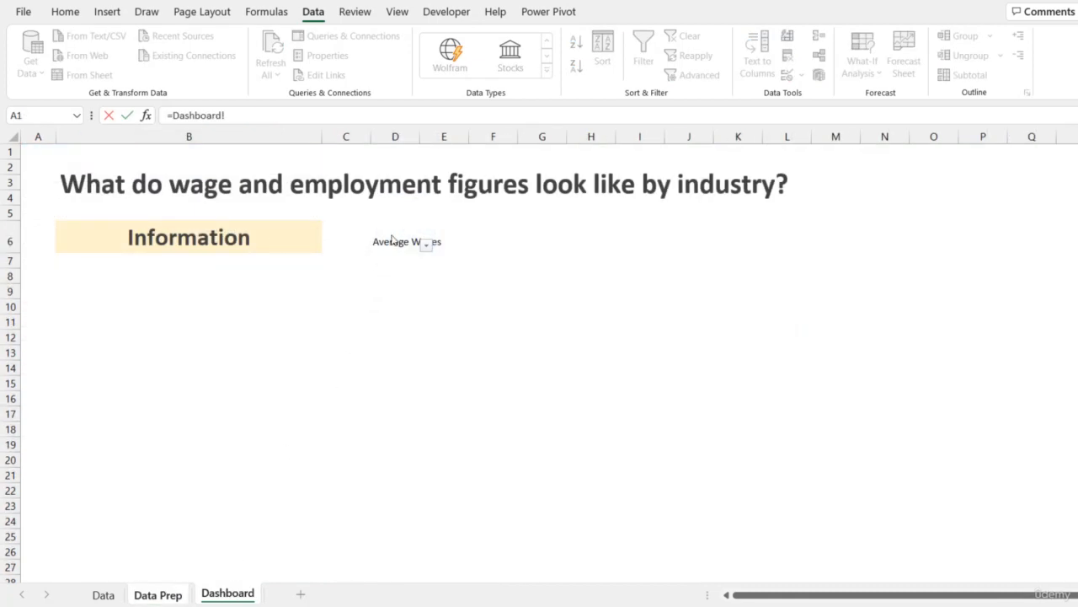
left_click(343, 244)
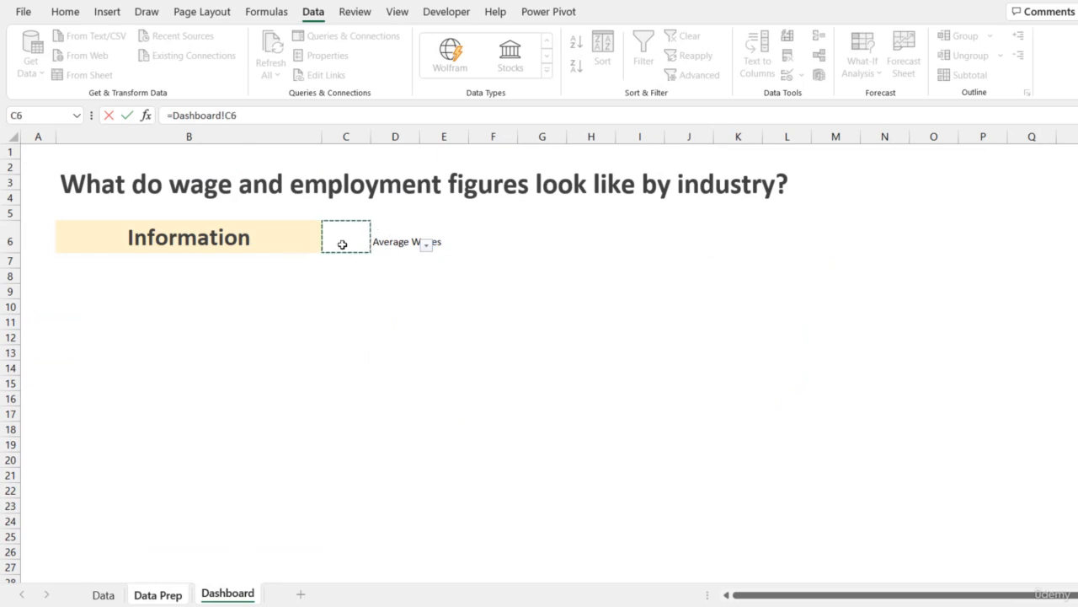
key("Right")
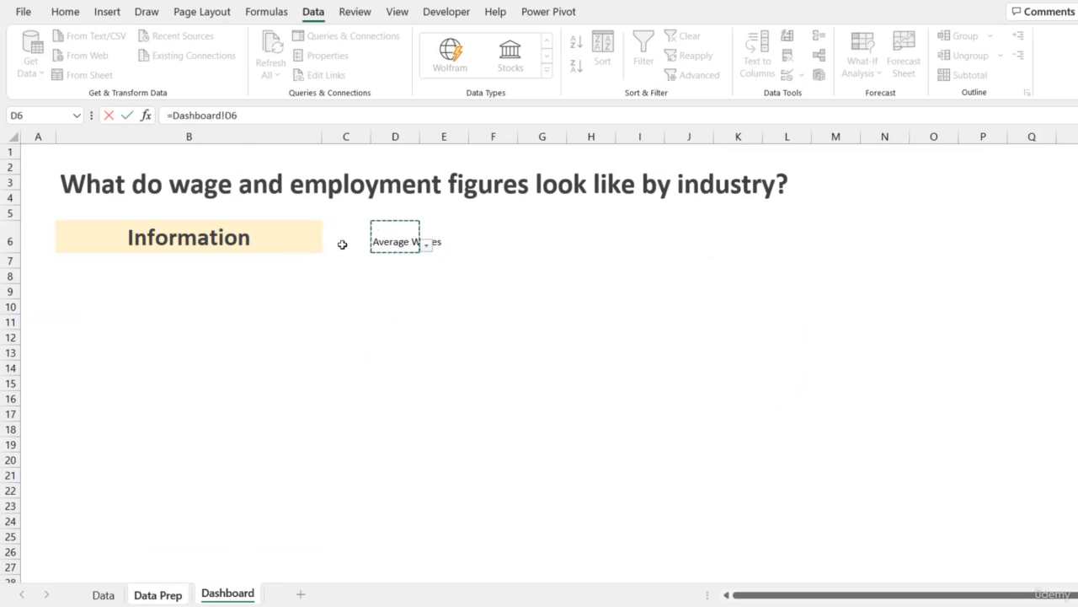
key("Return")
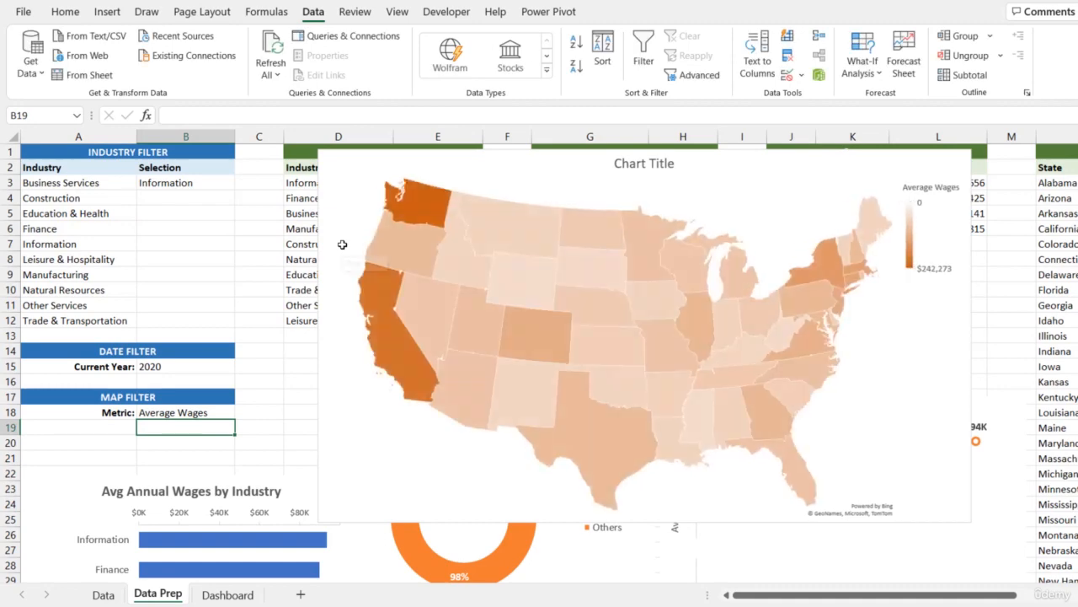
- Choose Employees per 1000 Capita from D6's dropdown and check the linked map on Data Prep
left_click(236, 595)
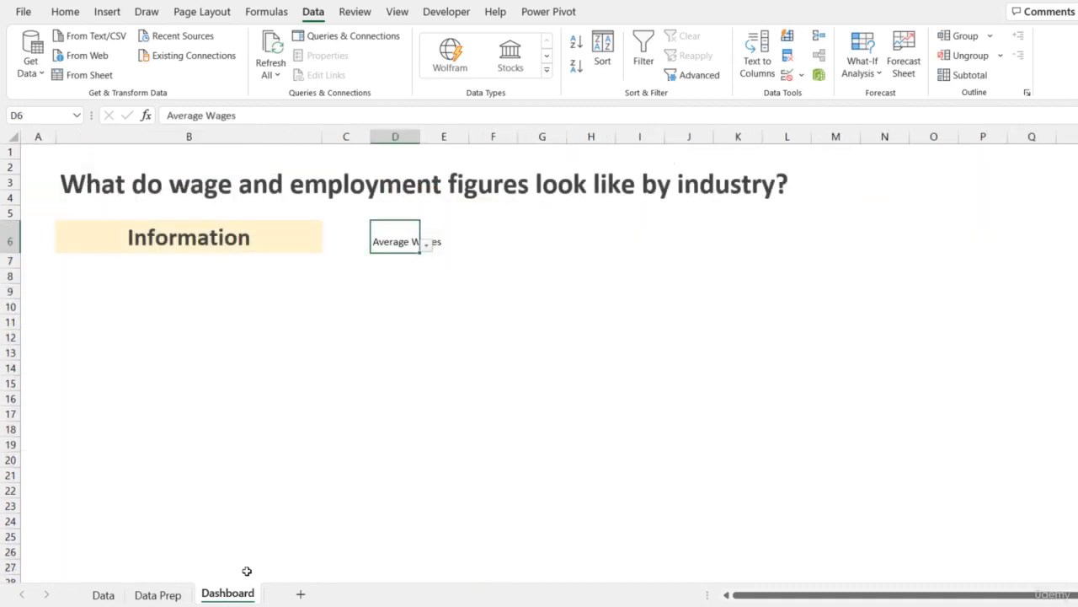
left_click(427, 242)
left_click(252, 255)
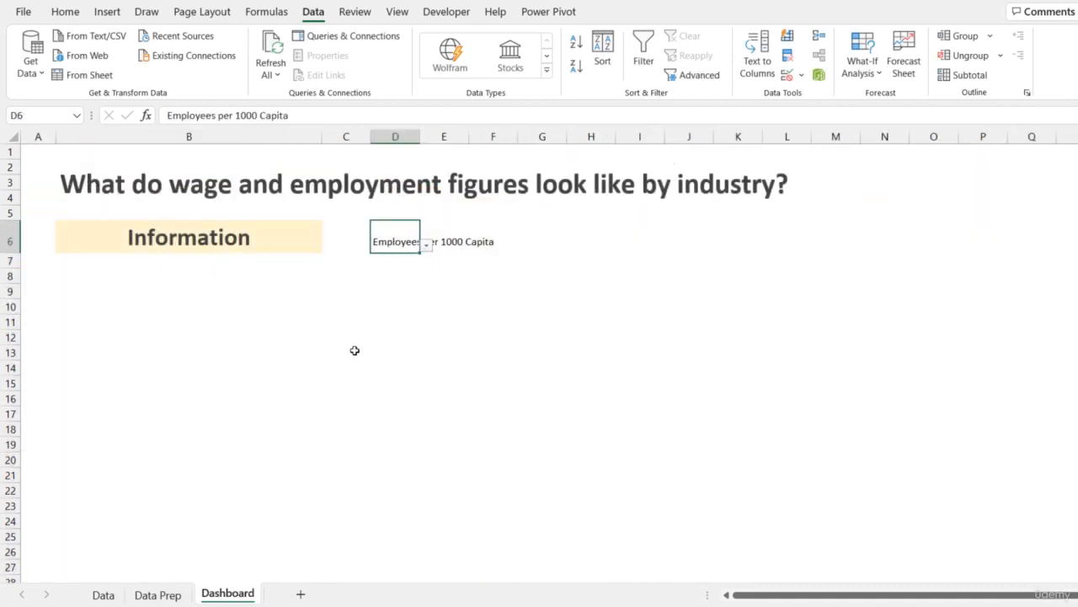
left_click(177, 591)
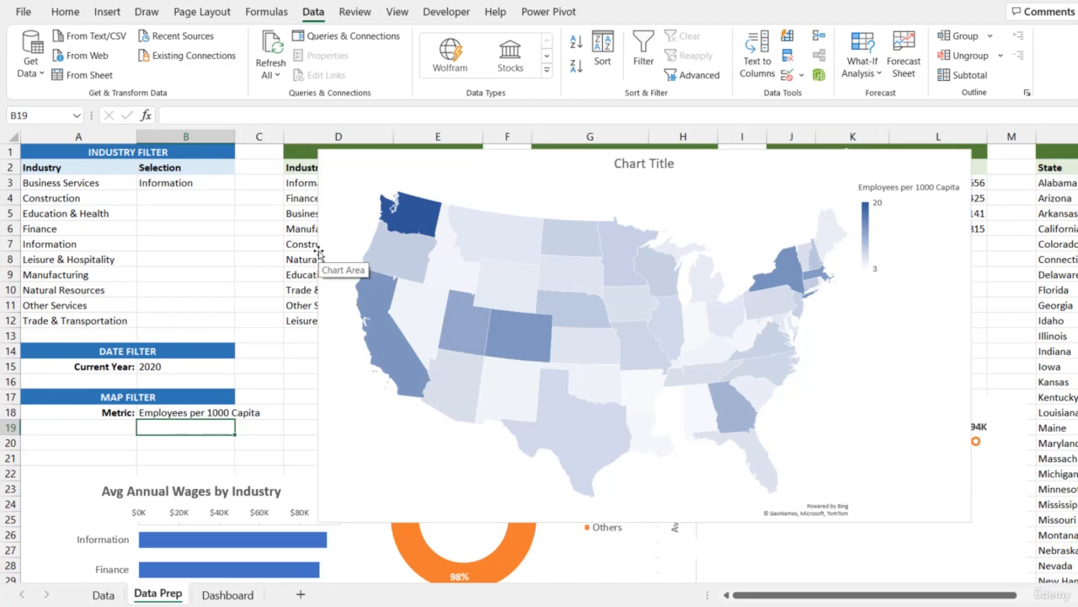
left_click(226, 595)
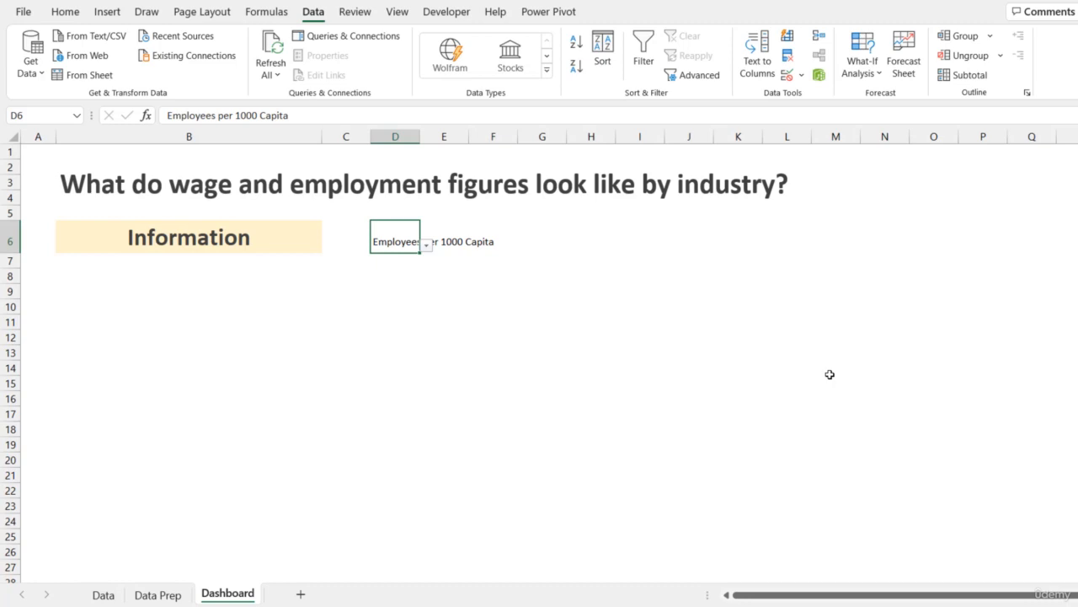
- Draw a text box across rows 10 to 14 below the industry selector and enter Average Annual Wage
left_click(108, 13)
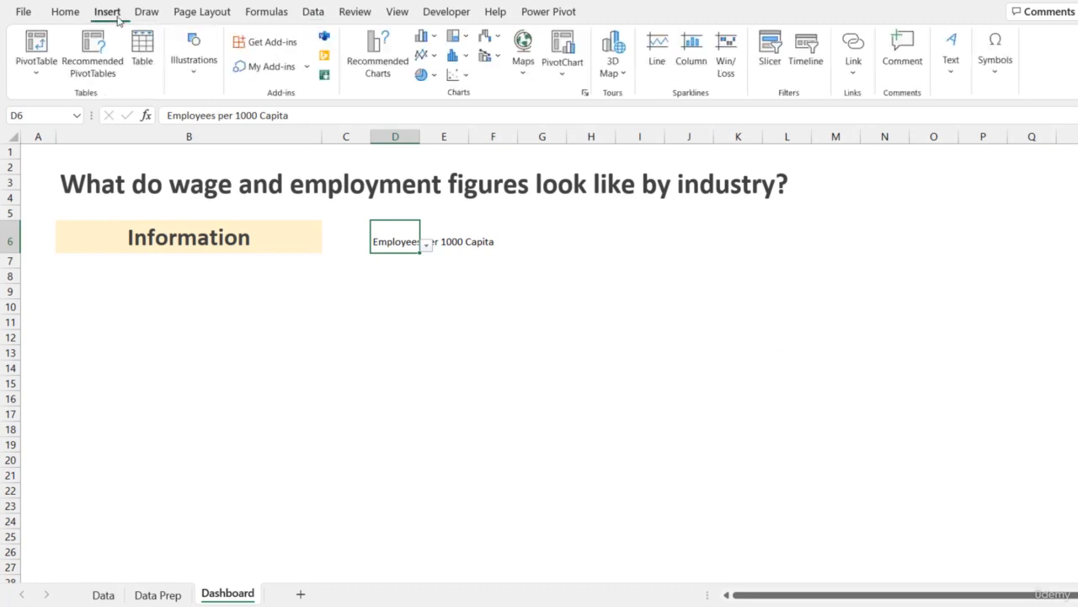
left_click(195, 65)
left_click(222, 122)
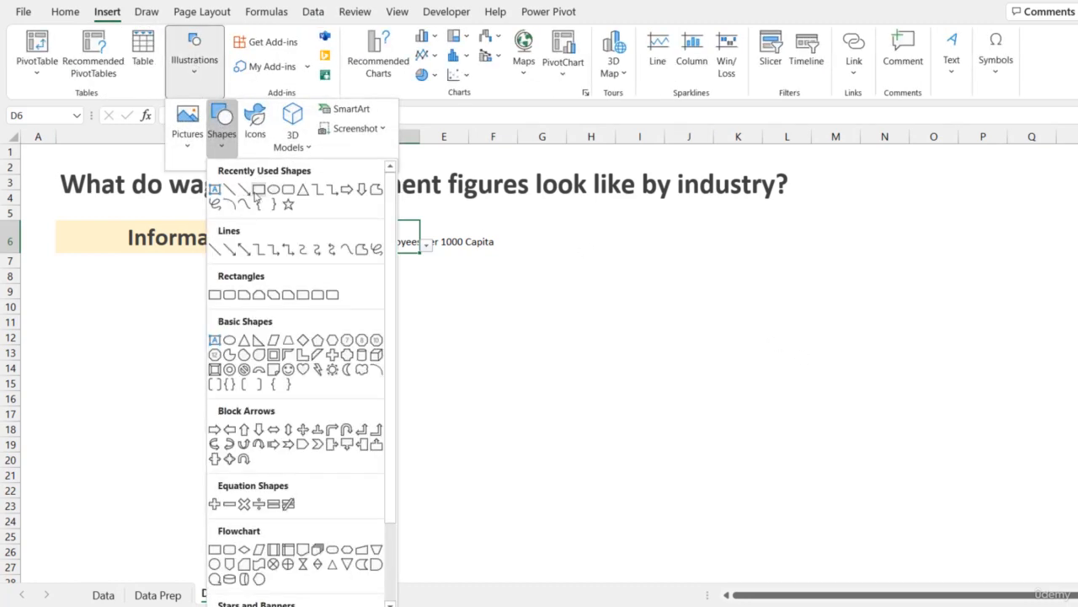
left_click(214, 189)
left_click_drag(95, 304, 476, 375)
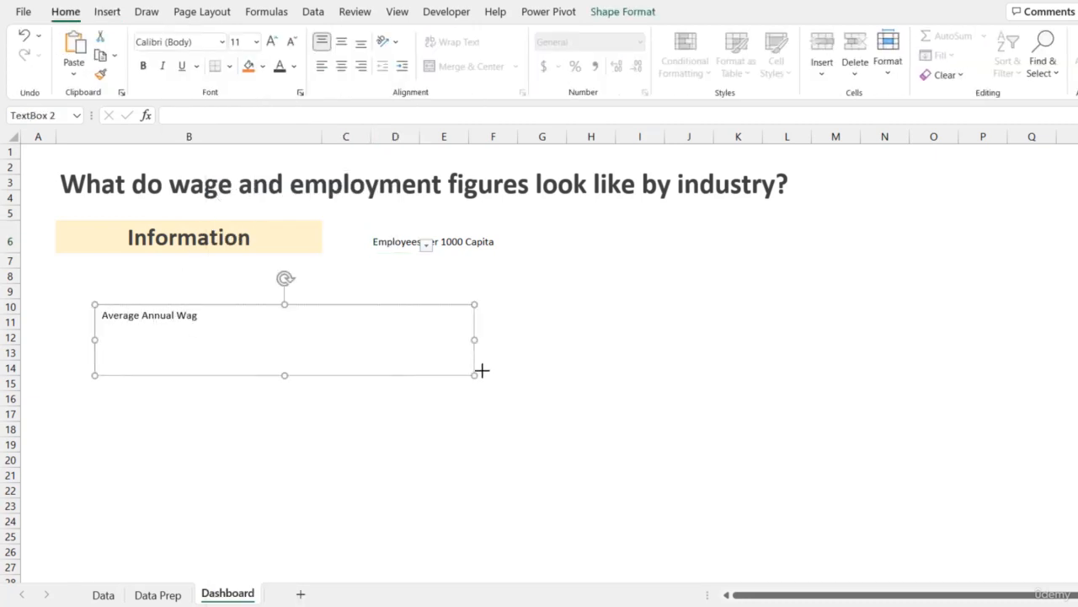
- Resize the text box to about rows 10 to 12, ending at column B's right edge
left_click(481, 370)
left_click(450, 360)
left_click(444, 374)
left_click_drag(476, 375, 315, 336)
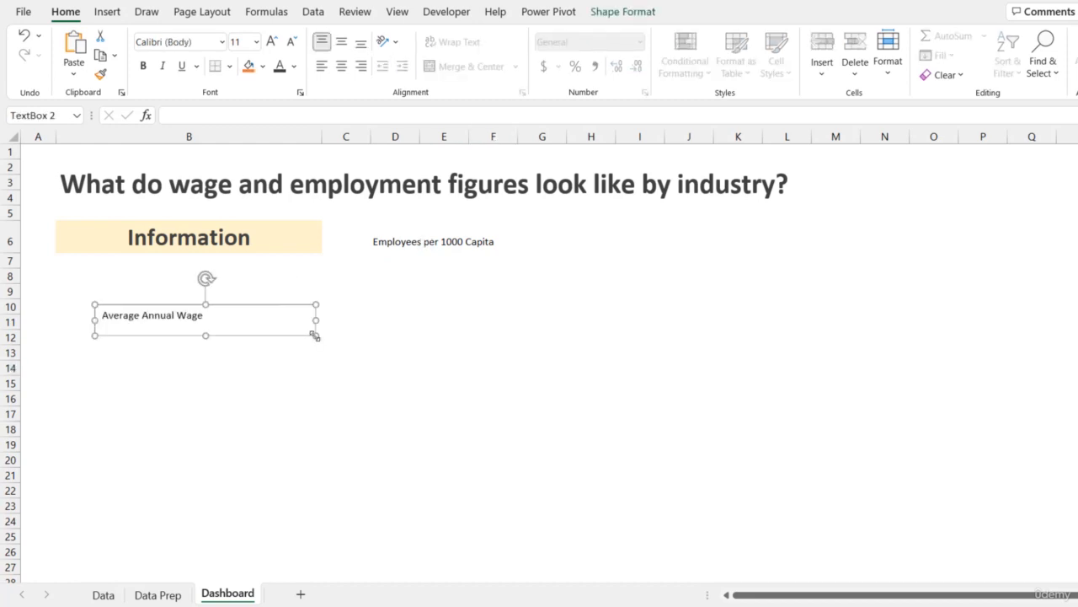
- Remove the outline from the Average Annual Wage text box
left_click(607, 15)
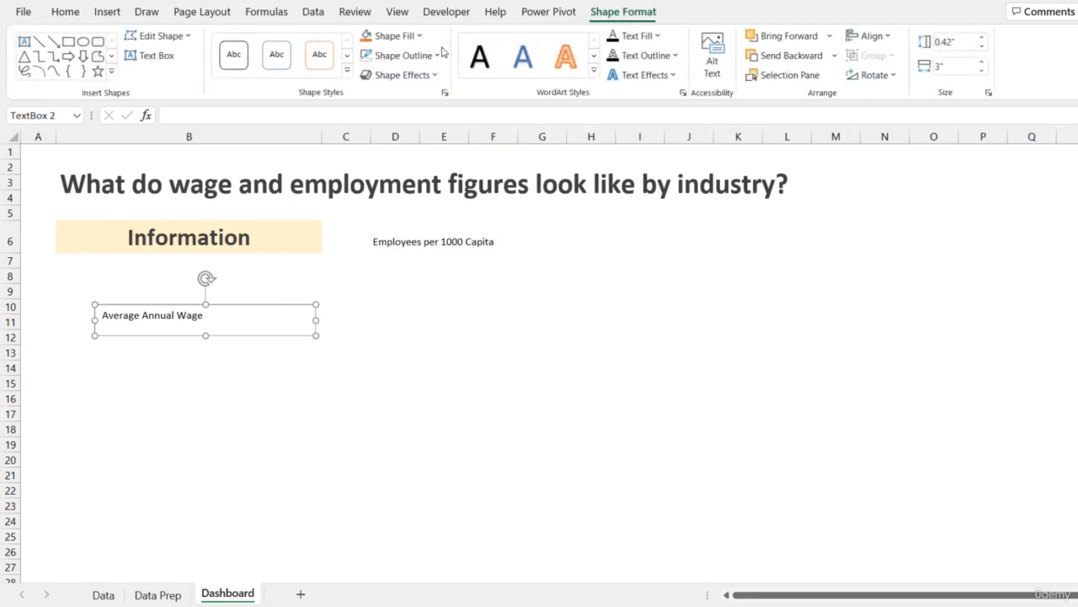
left_click(406, 61)
left_click(420, 287)
- Format the text box text as bold, 16 pt, dark gray and centered
left_click(65, 12)
left_click(143, 66)
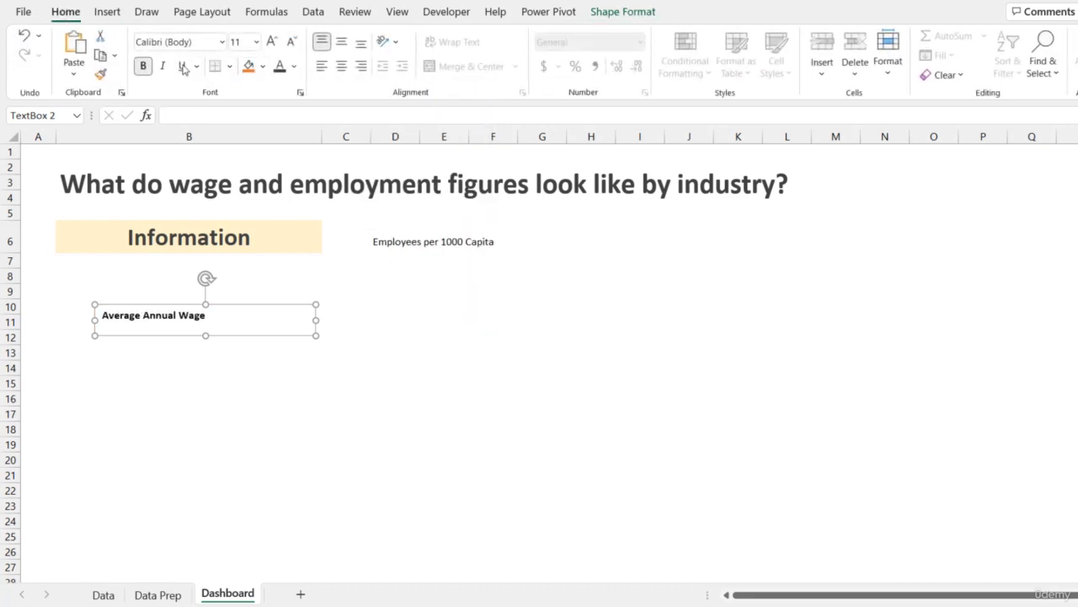
left_click(271, 41)
left_click(271, 41)
left_click(271, 41)
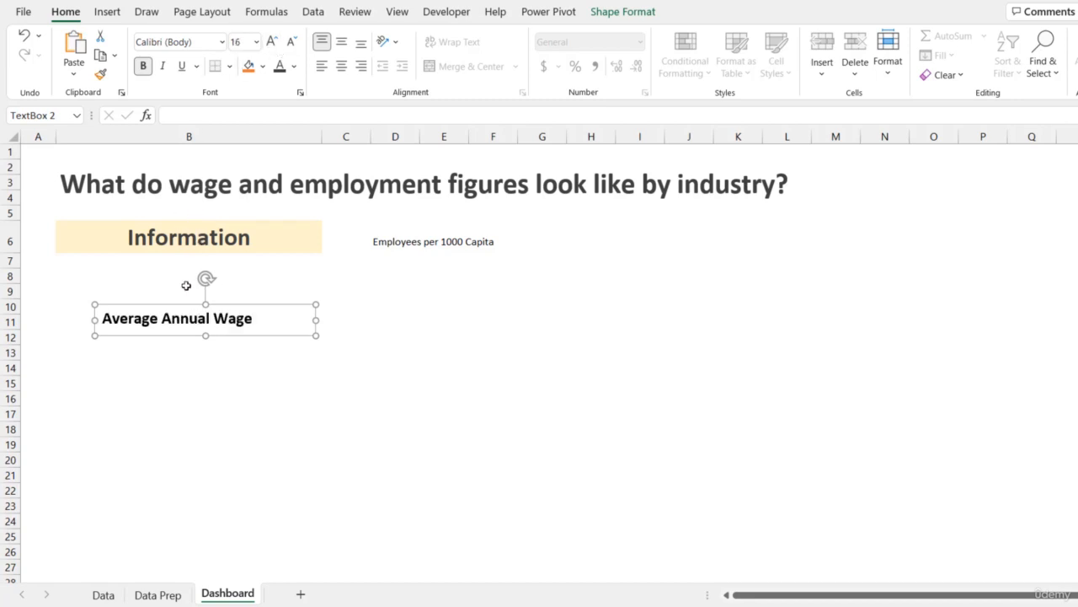
left_click(293, 66)
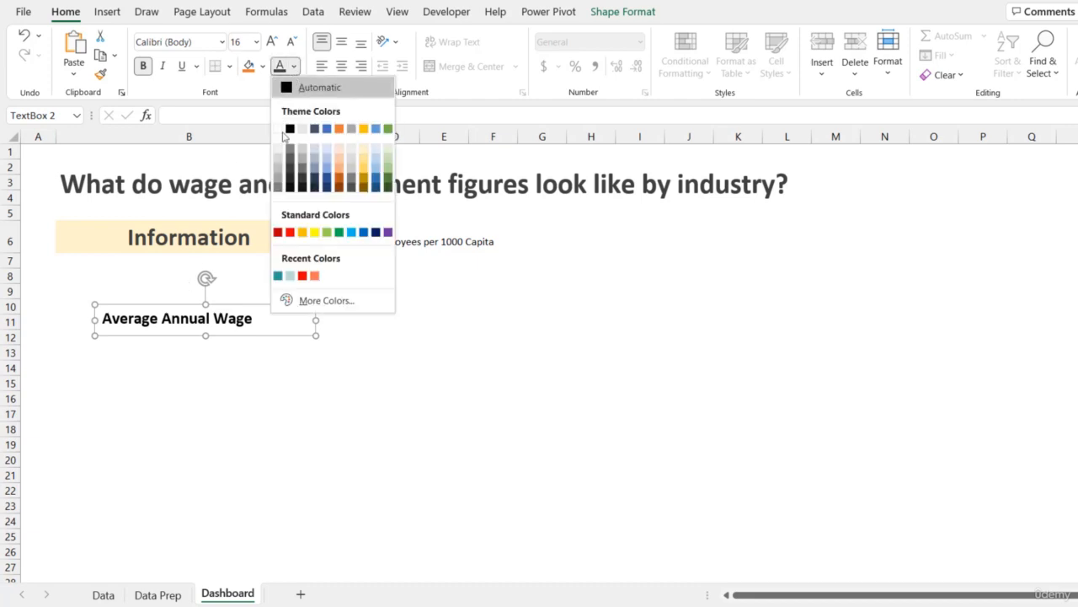
left_click(292, 175)
left_click(341, 66)
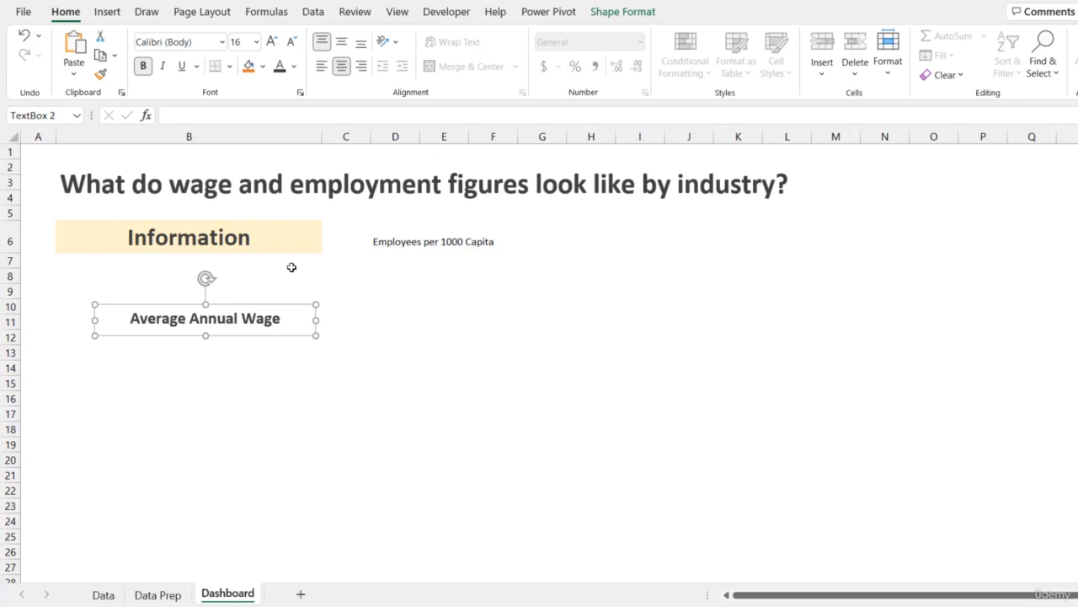
- Duplicate the text box below it and retitle the copy Share of Total Employees
key("ctrl")
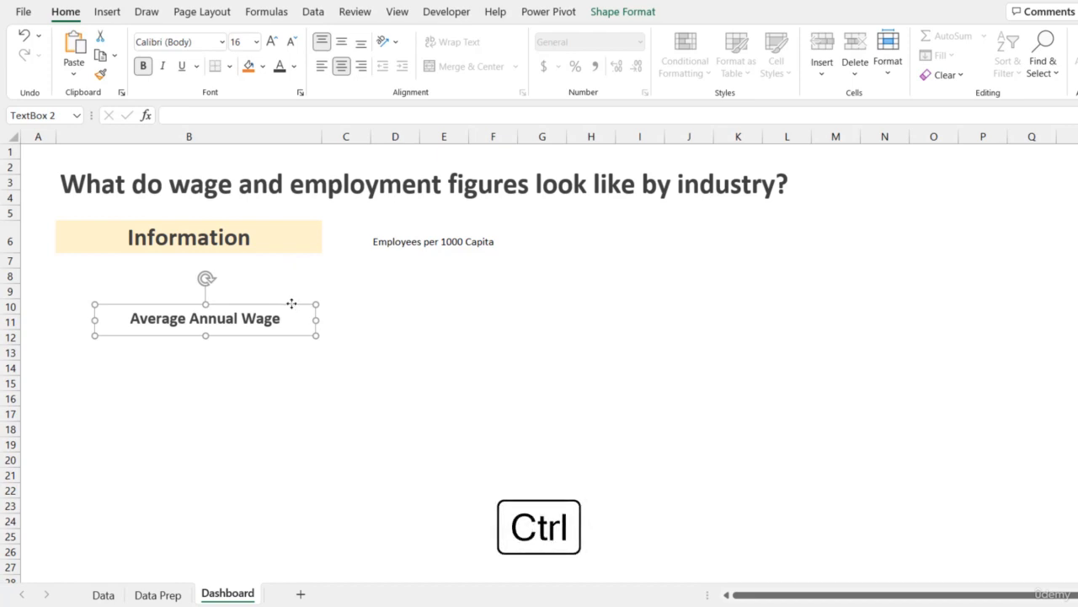
left_click_drag(292, 303, 296, 366)
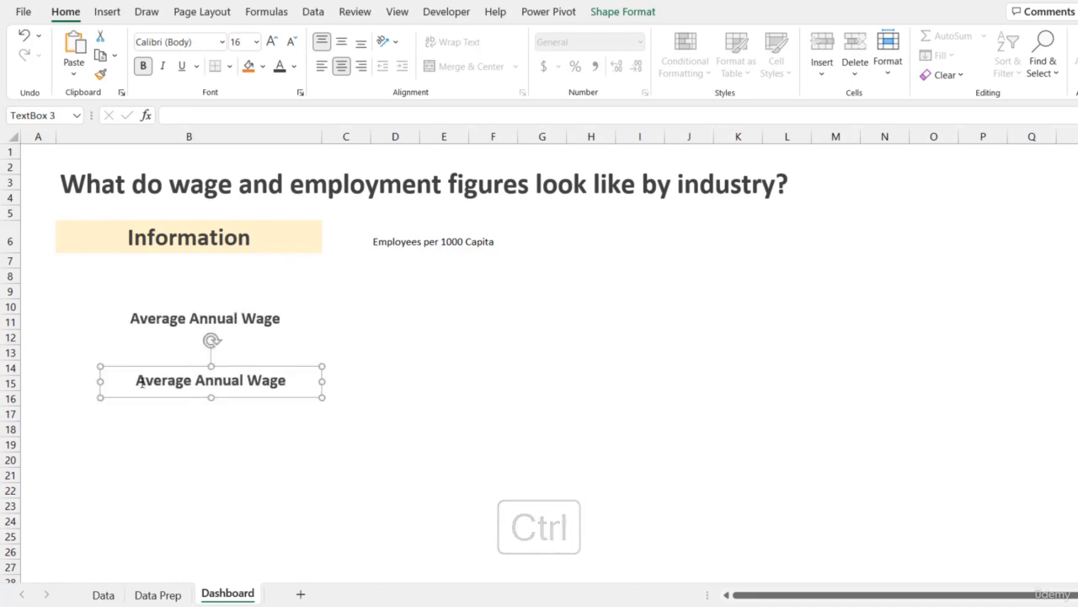
left_click_drag(137, 380, 308, 402)
type("Share ")
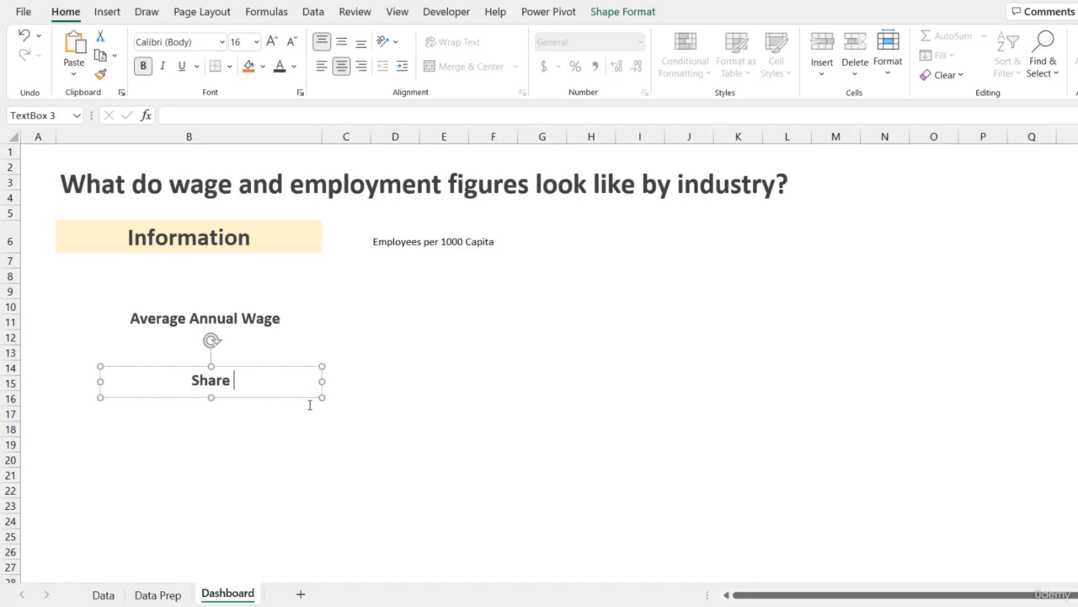
type("of Total Employe")
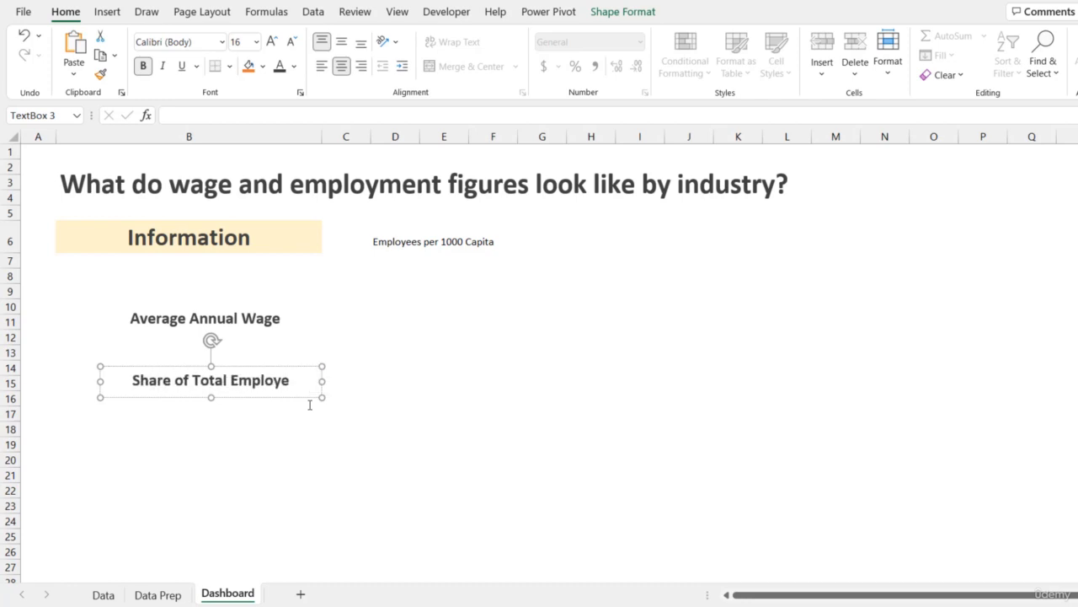
type("es")
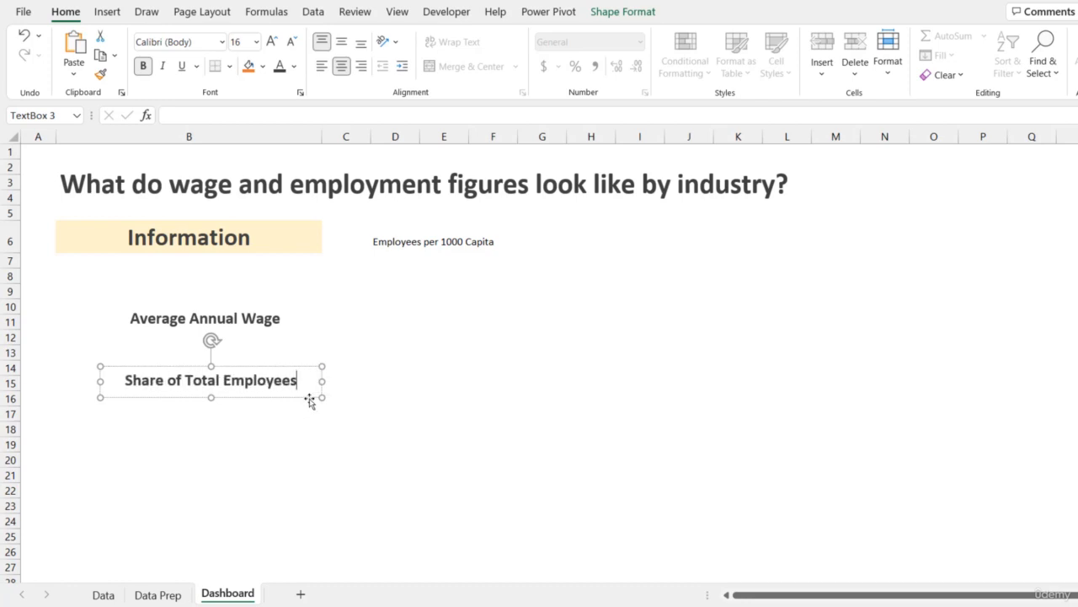
- Duplicate the Share of Total Employees box further down and retitle it Wage & Employee Trends
left_click(309, 402)
left_click_drag(309, 402, 304, 453)
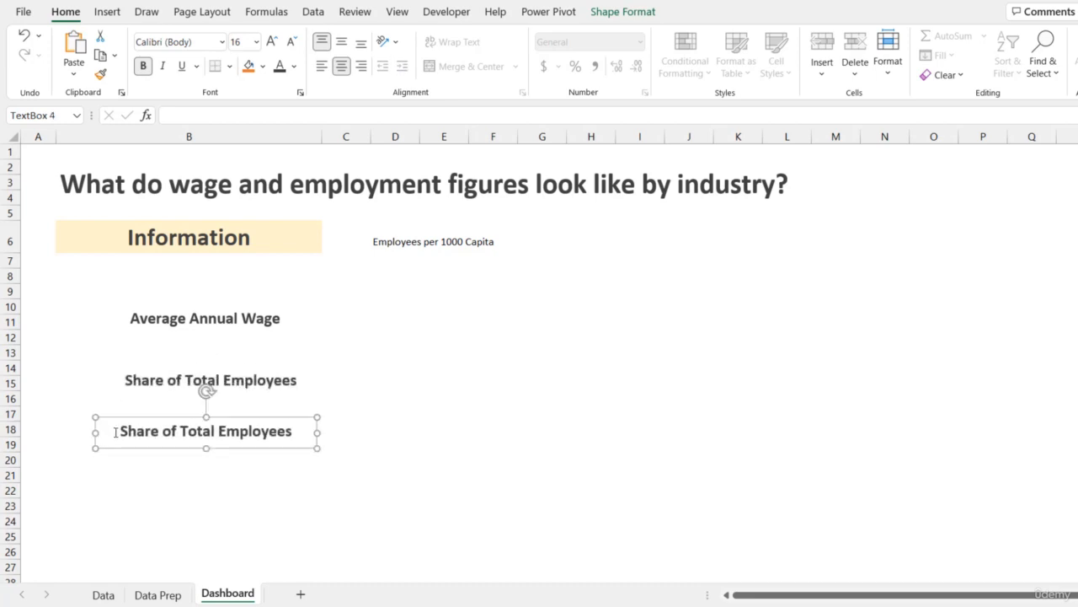
left_click_drag(115, 430, 283, 437)
type("Wag")
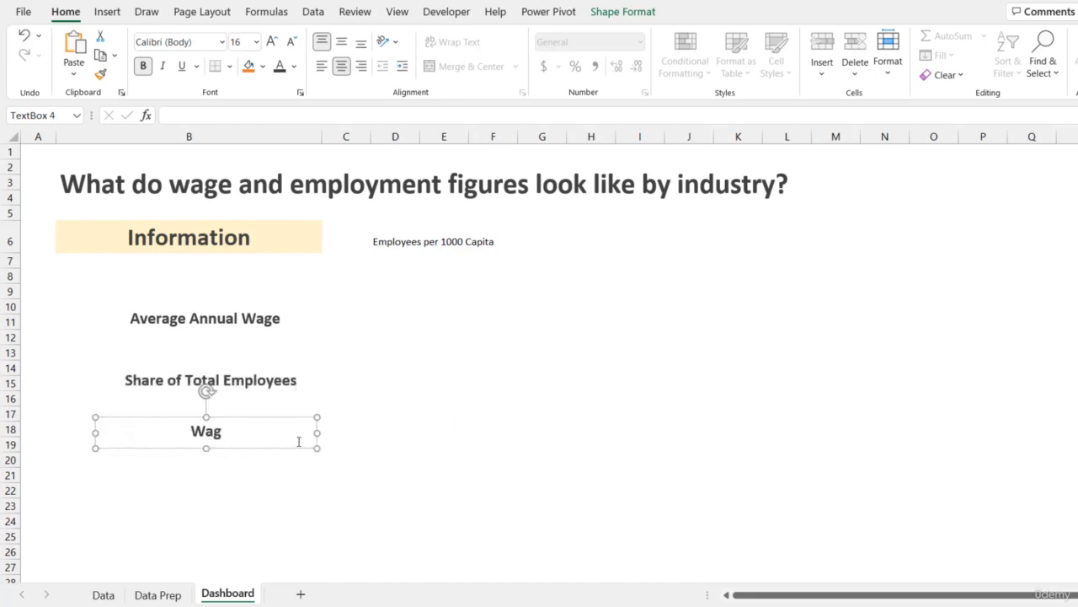
type("e & Employe")
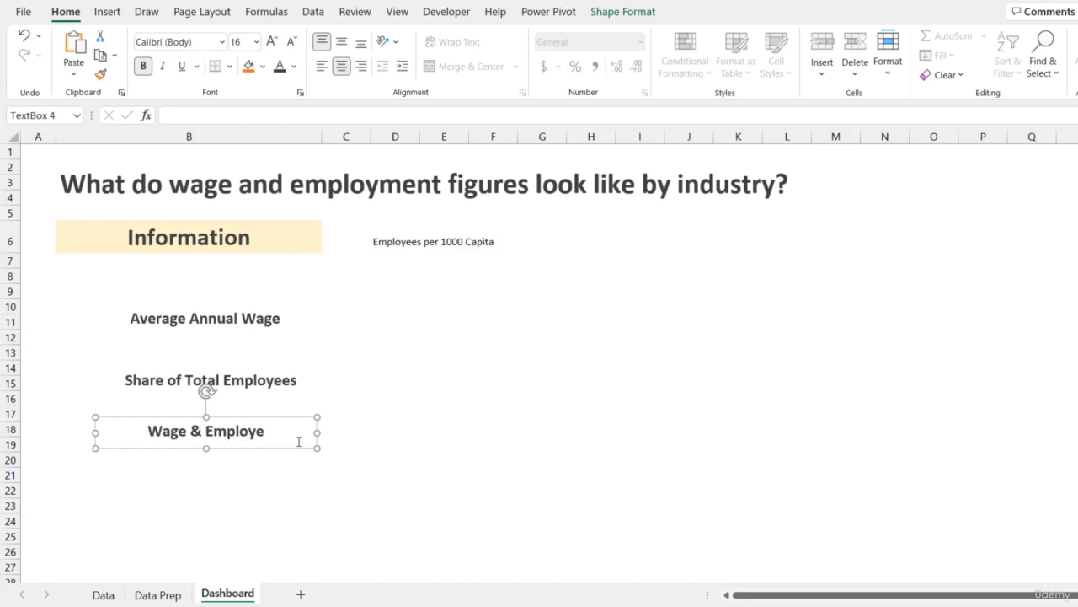
type("e Trends")
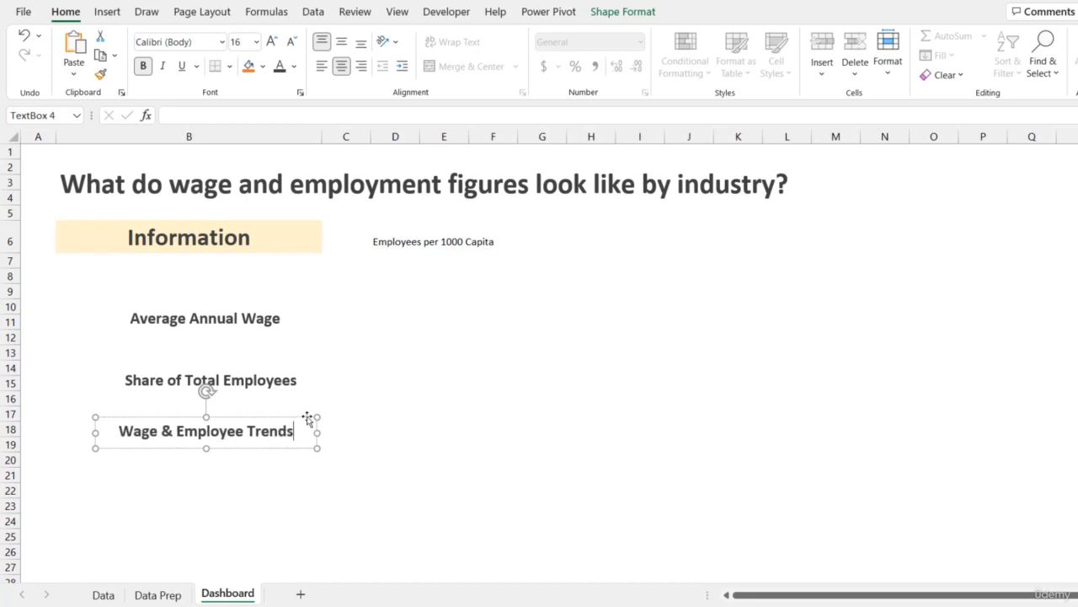
- Duplicate the Wage & Employee Trends box below it and retitle it Map
left_click_drag(279, 450, 283, 503)
left_click_drag(125, 482, 305, 498)
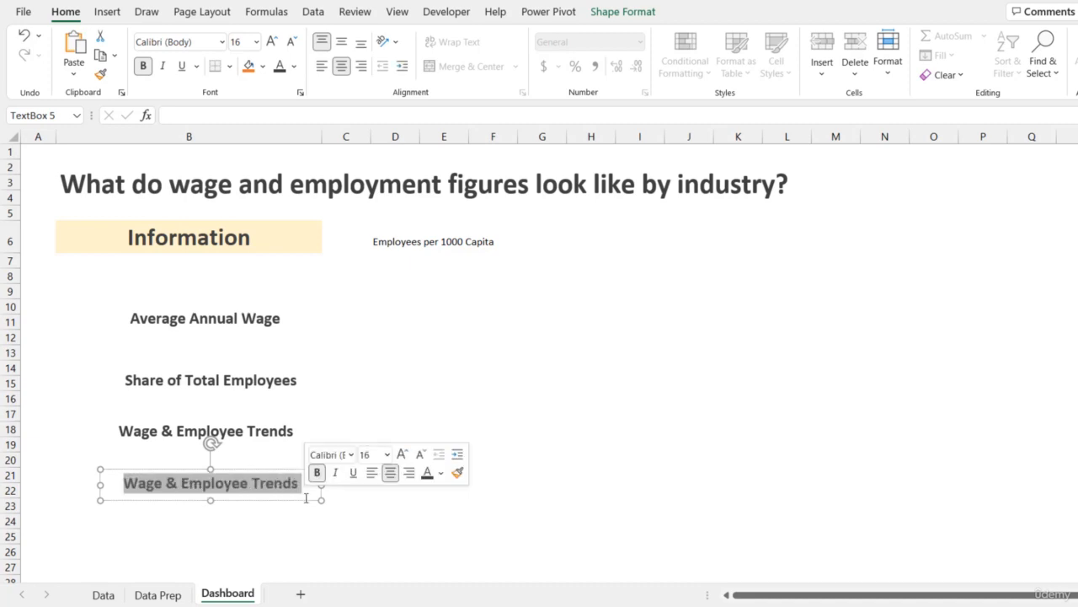
type("Map")
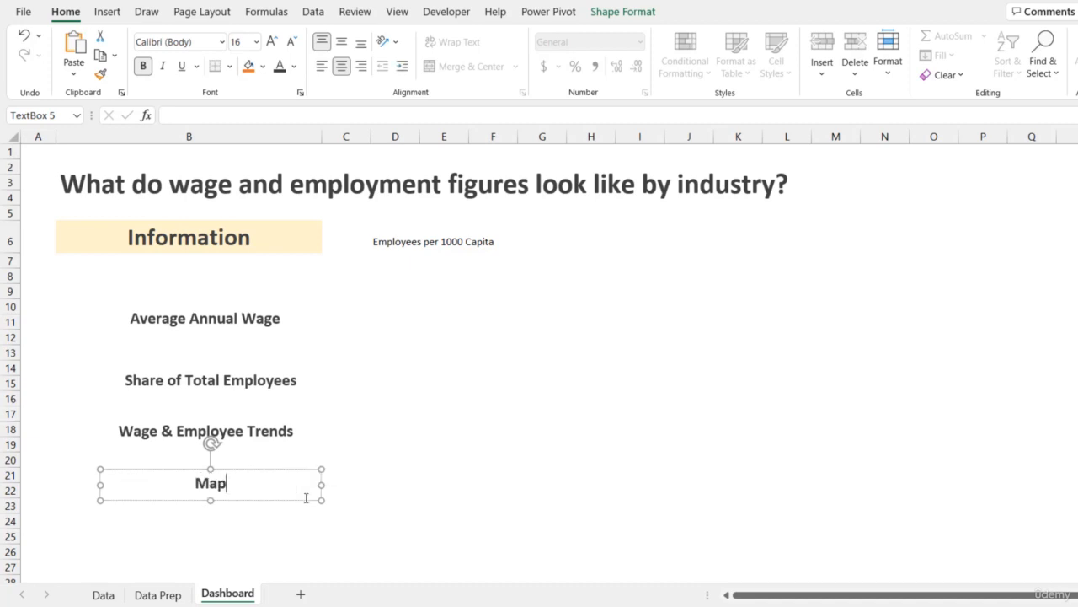
- Switch D6's metric to Average Wages and back to Employees per 1000 Capita
left_click(416, 240)
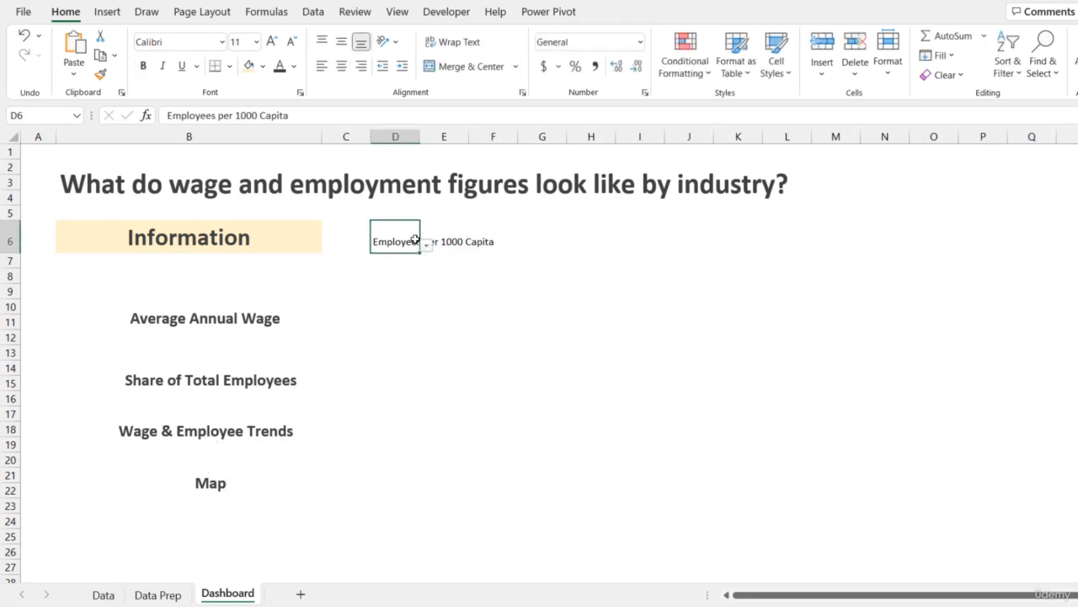
left_click(427, 245)
left_click(396, 270)
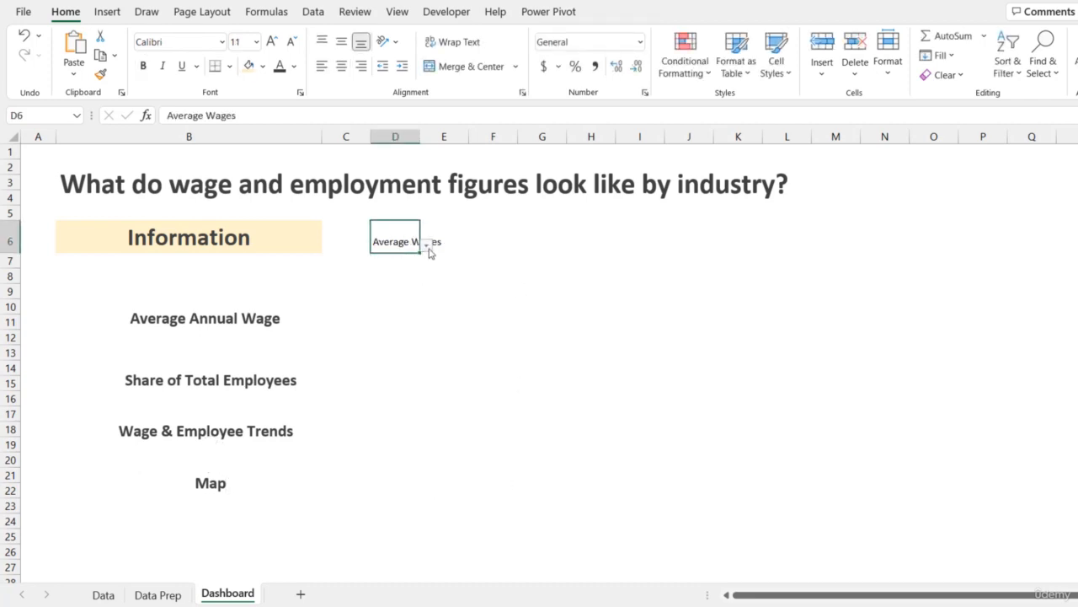
left_click(428, 245)
left_click(395, 268)
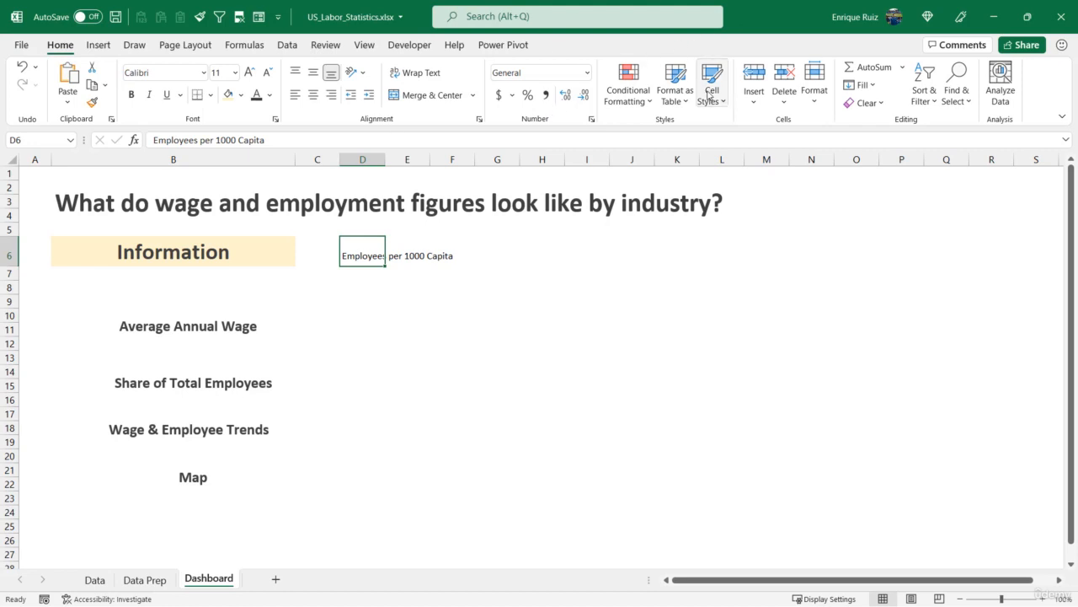
- Switch the workbook window to full-screen mode
left_click(1063, 116)
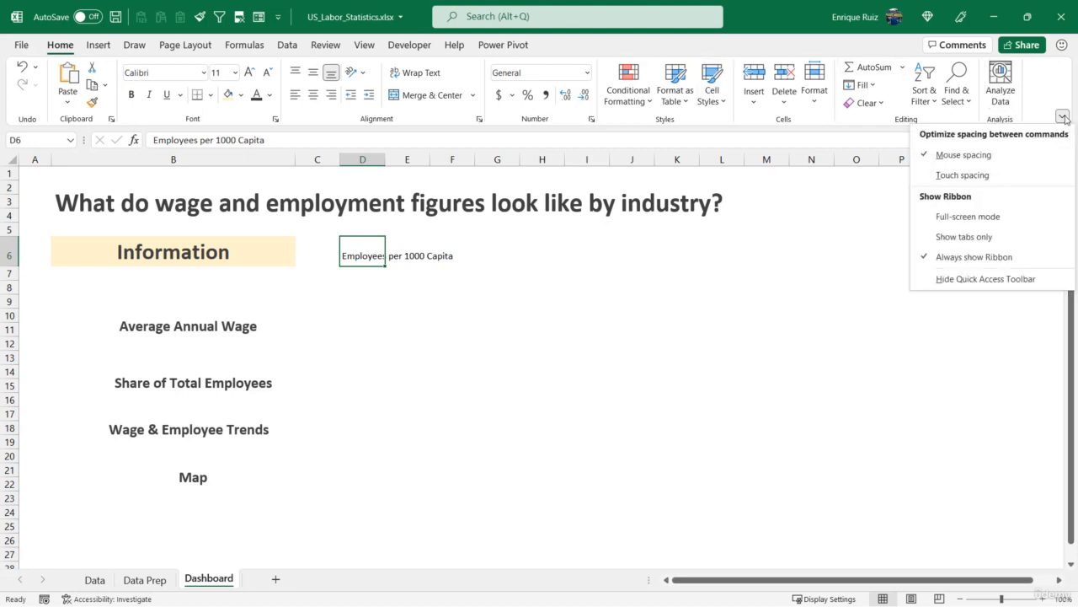
left_click(967, 218)
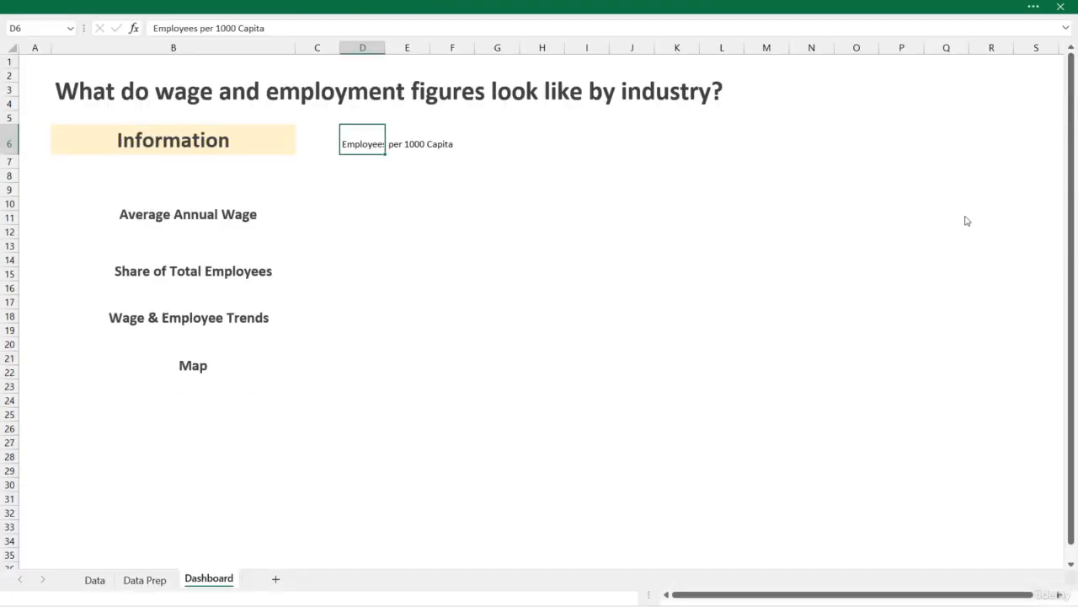
mouse_move(902, 12)
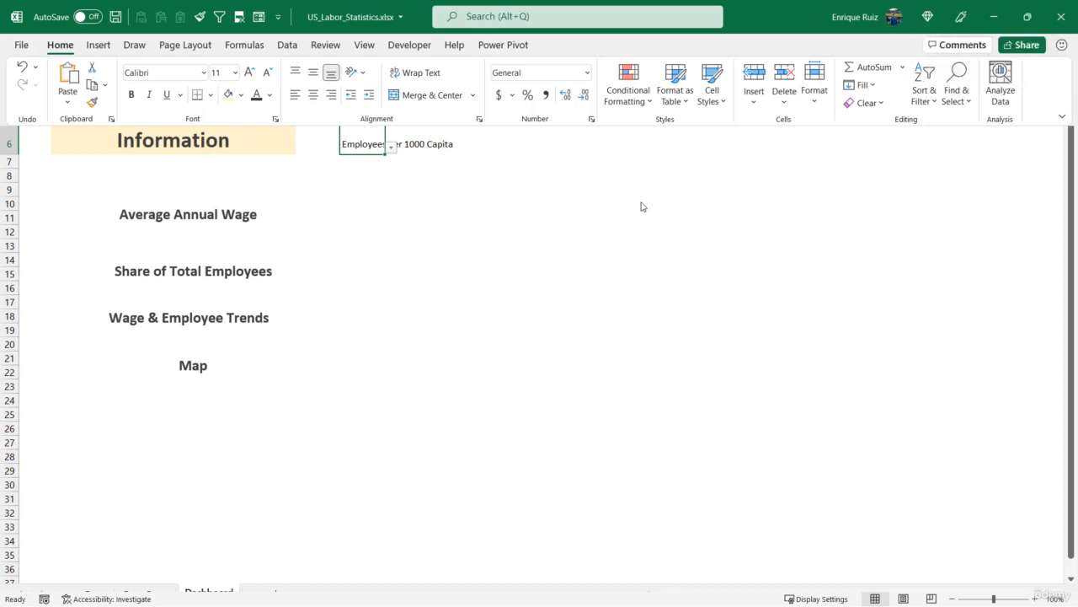
key("ctrl+shift+F1")
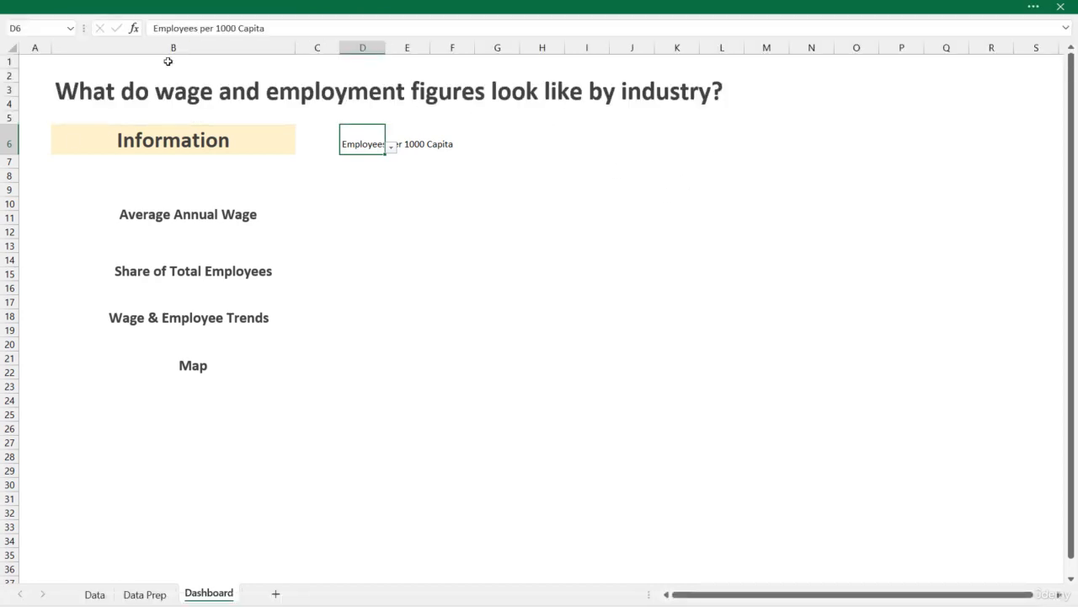
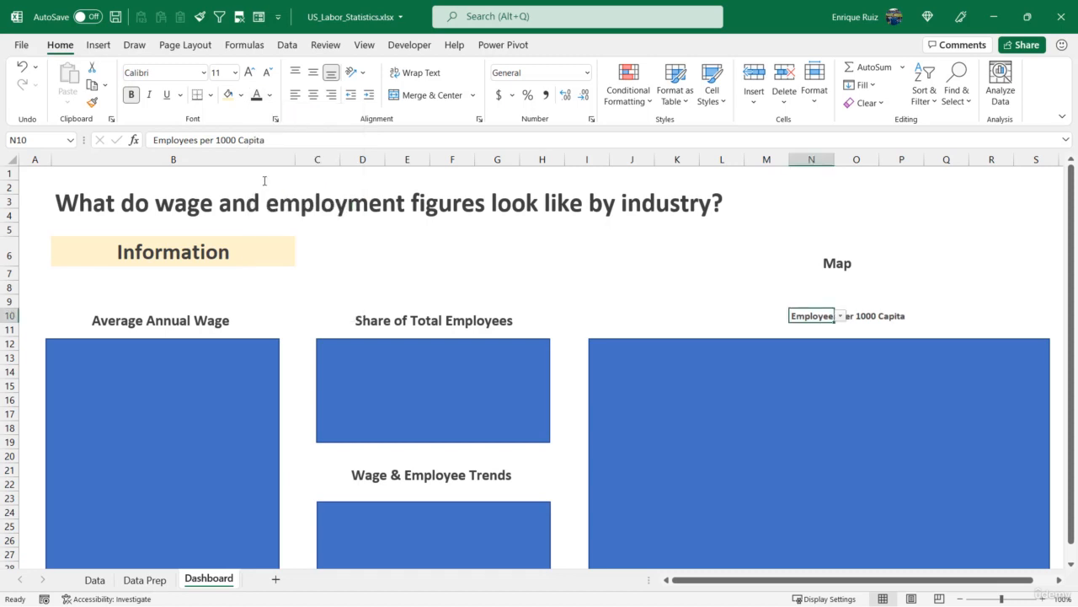
- Enlarge the metric dropdown text in N10 to 16 pt and center it
left_click(250, 73)
left_click(249, 73)
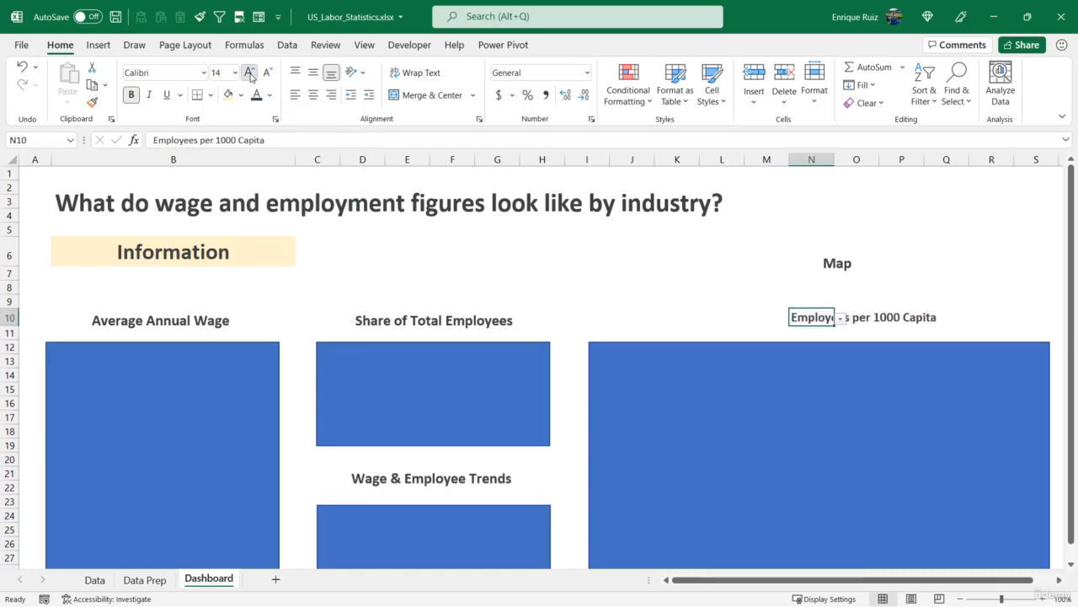
left_click(250, 73)
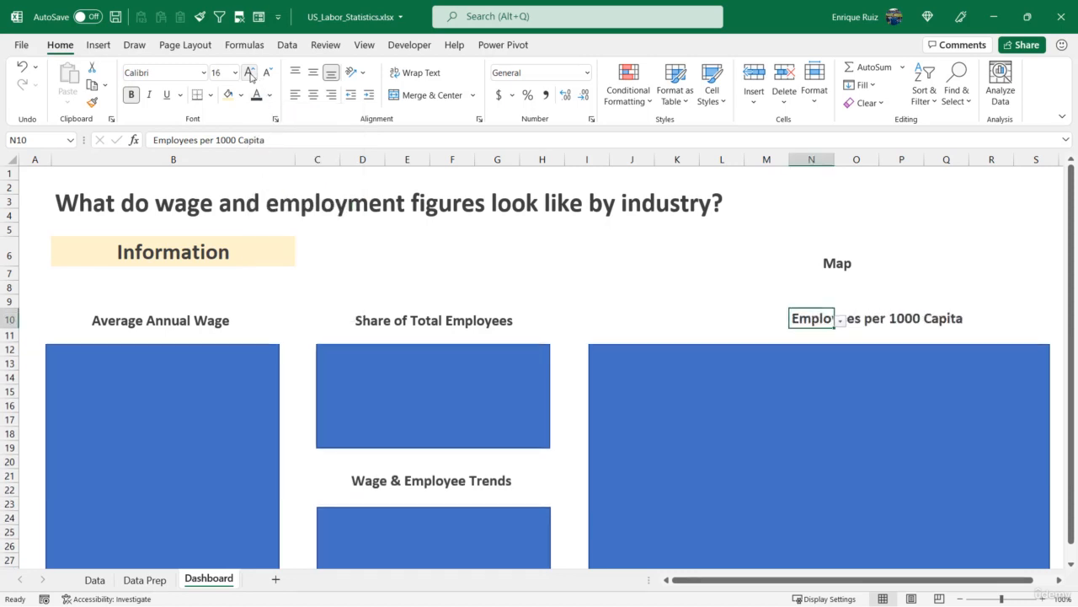
left_click(312, 95)
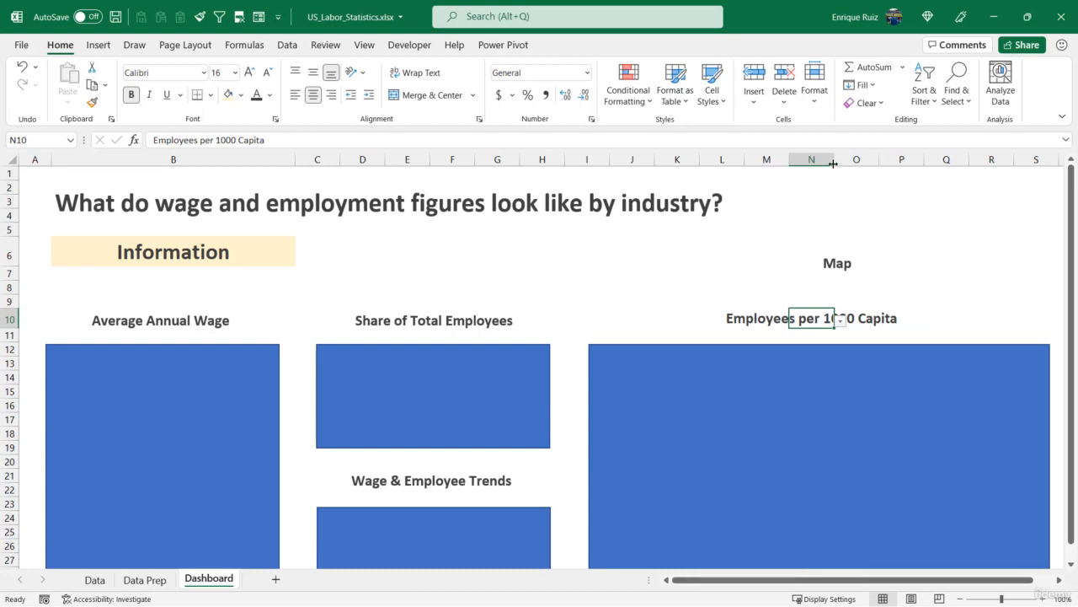
- Open the map box's Format Shape size and properties options, then close the pane
left_click(786, 380)
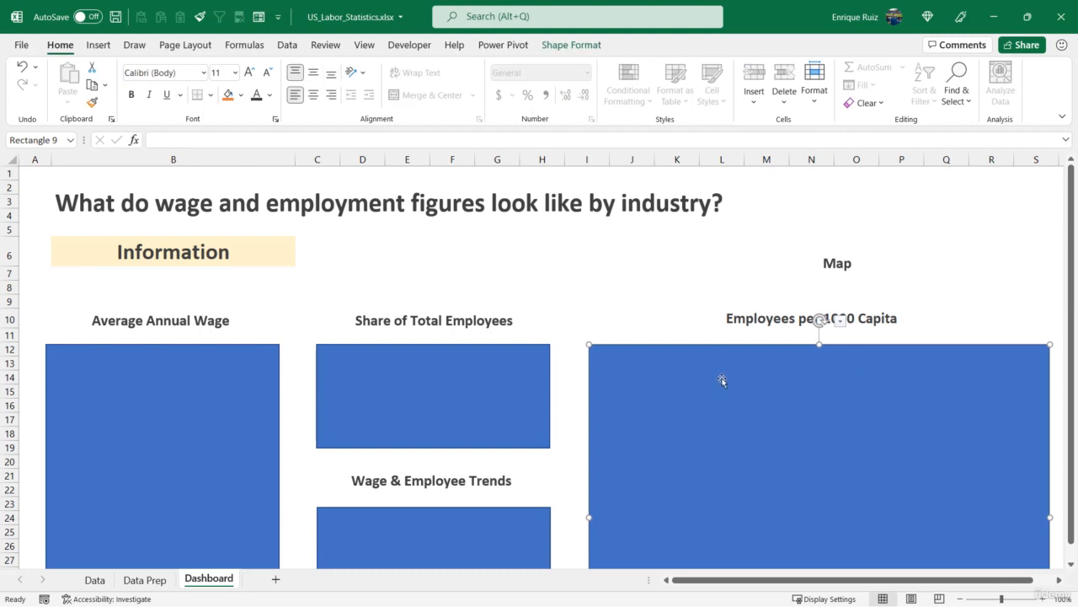
right_click(846, 363)
left_click(903, 567)
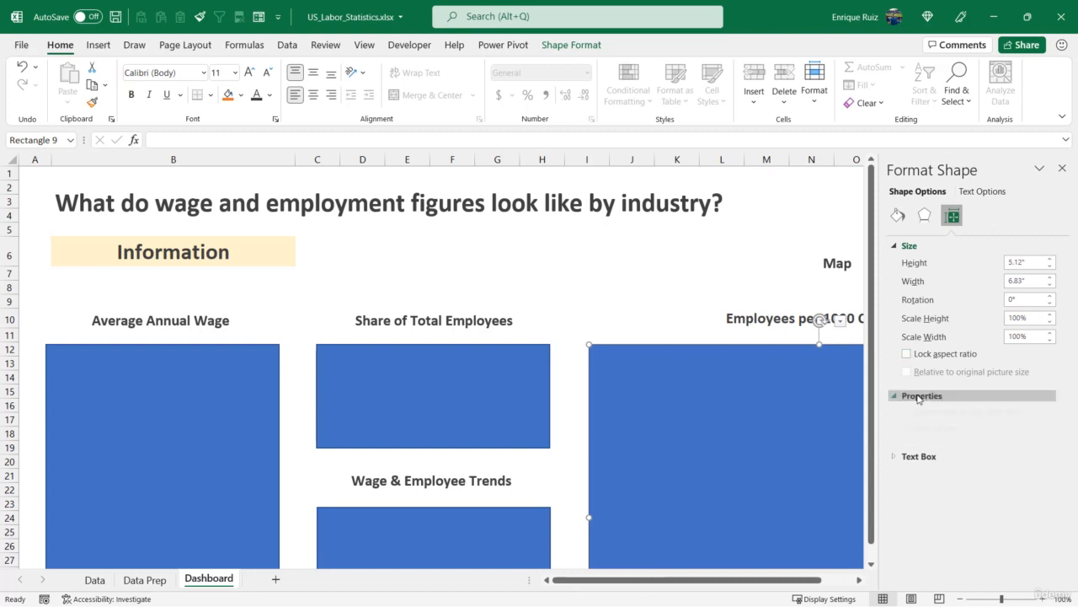
left_click(922, 396)
left_click(1062, 168)
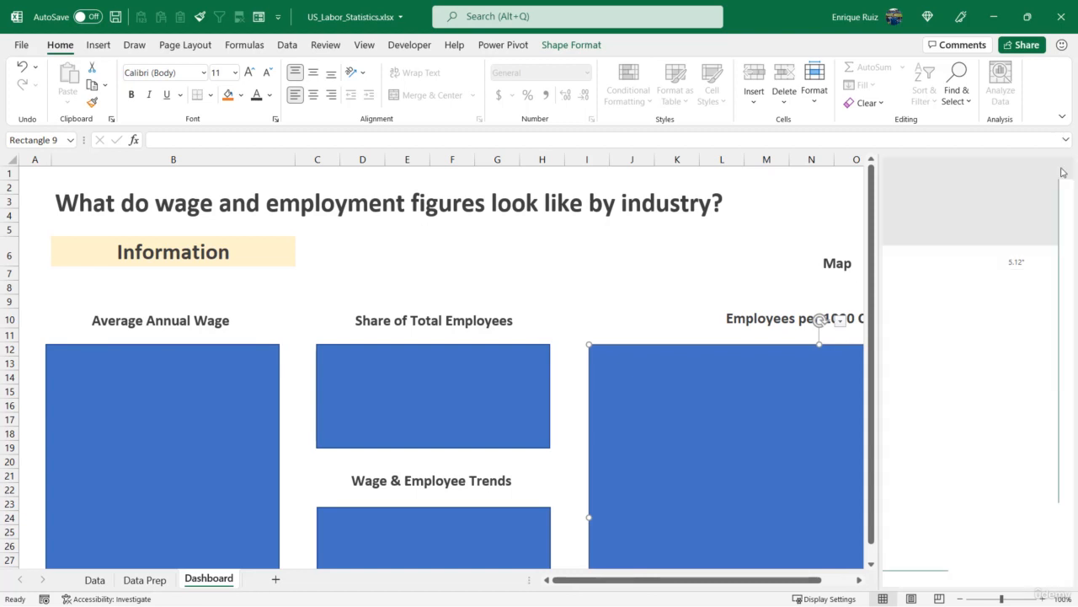
left_click(863, 195)
- Autofit column N to the metric dropdown and narrow columns I and J
left_click(791, 315)
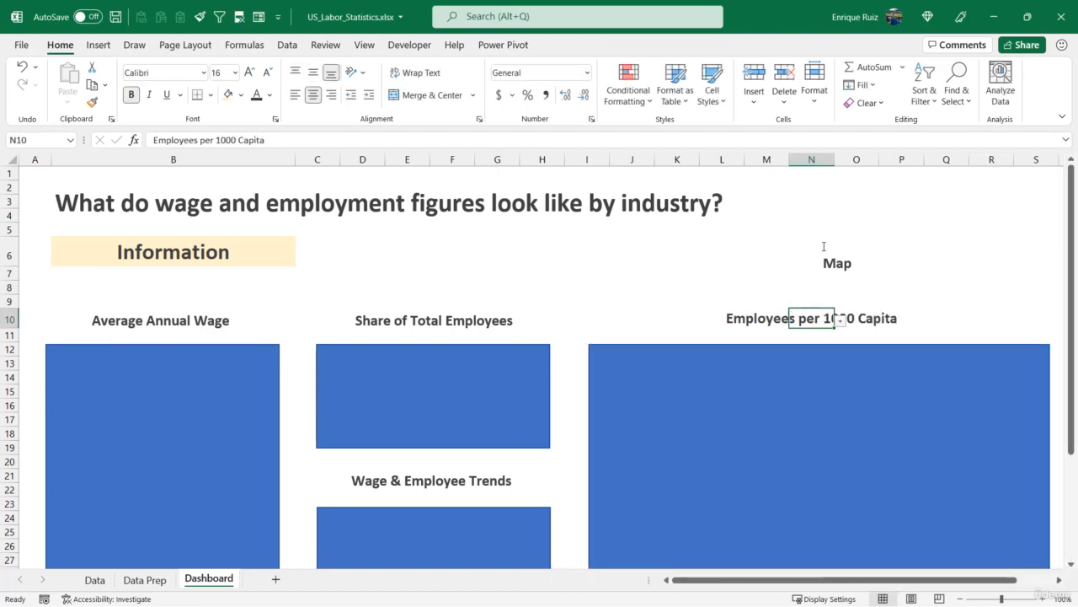
double_click(834, 162)
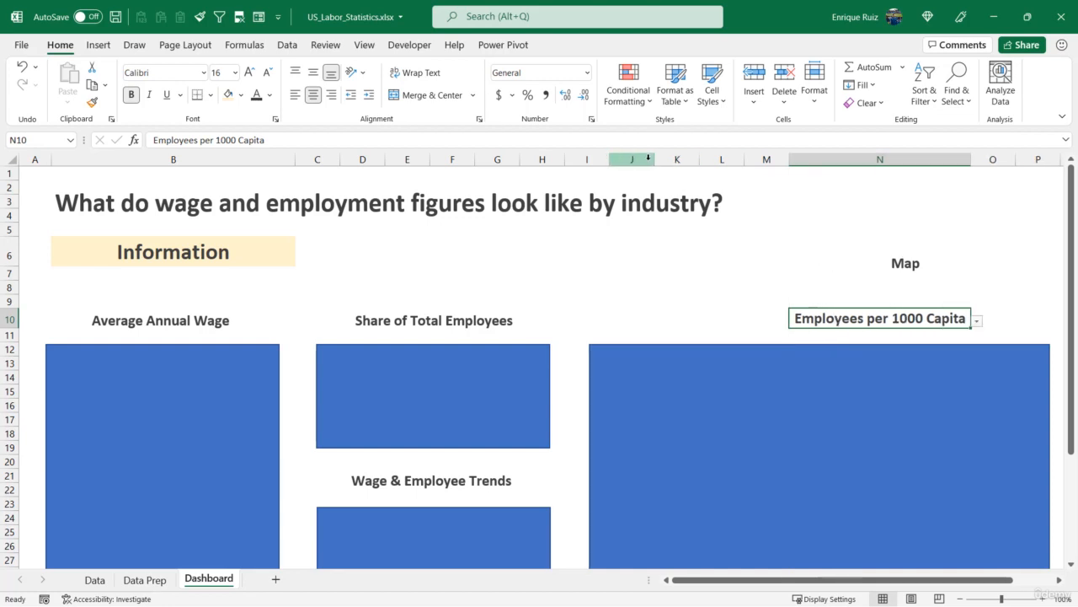
left_click_drag(609, 160, 636, 162)
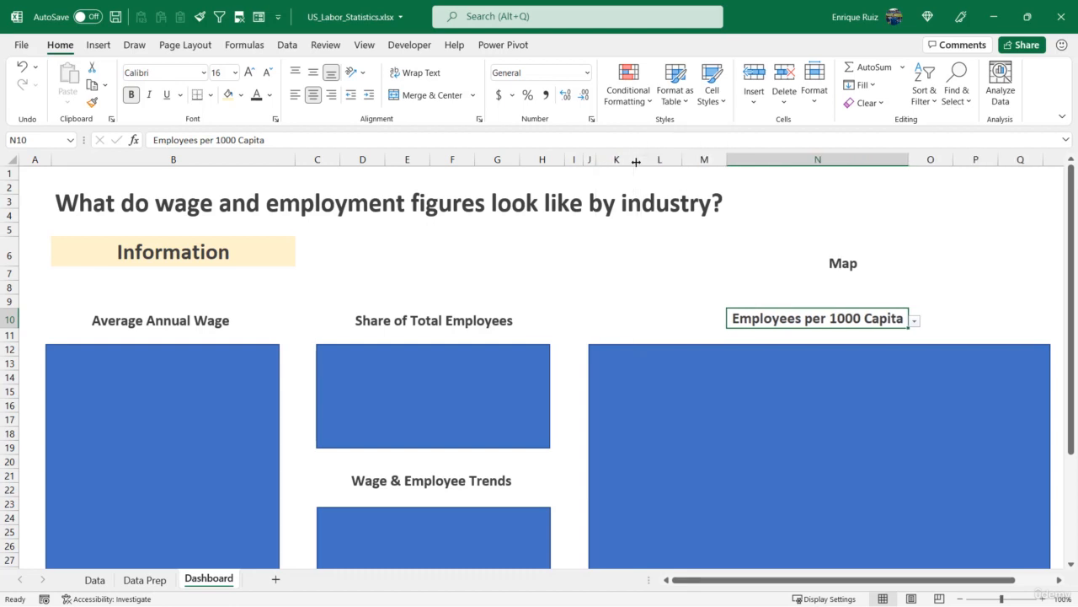
- Give N10 the light orange fill, then switch its metric to Average Wages and back
left_click(227, 96)
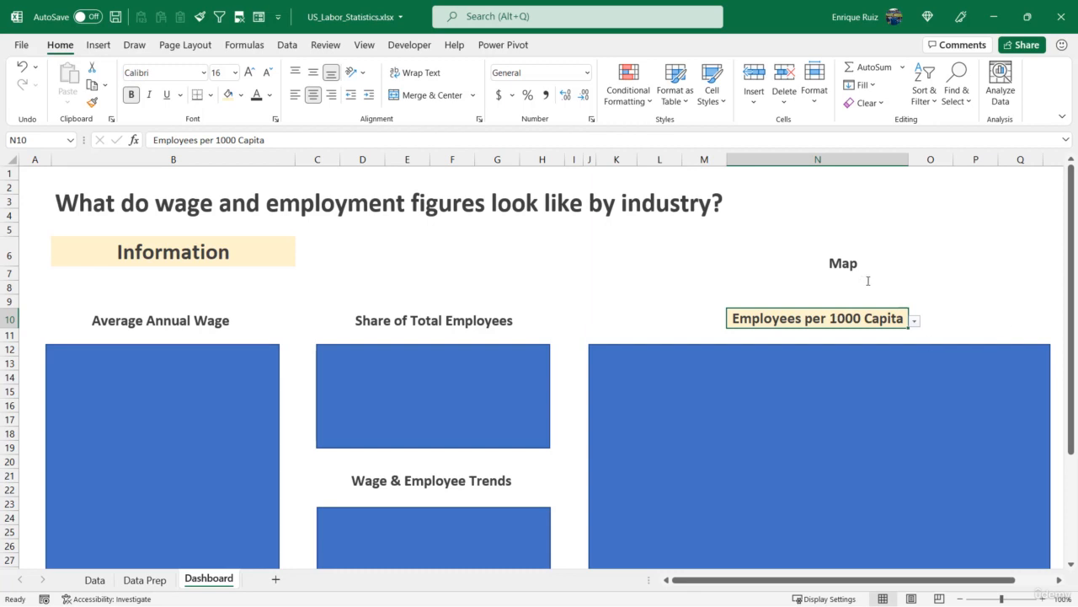
left_click(916, 321)
left_click(901, 341)
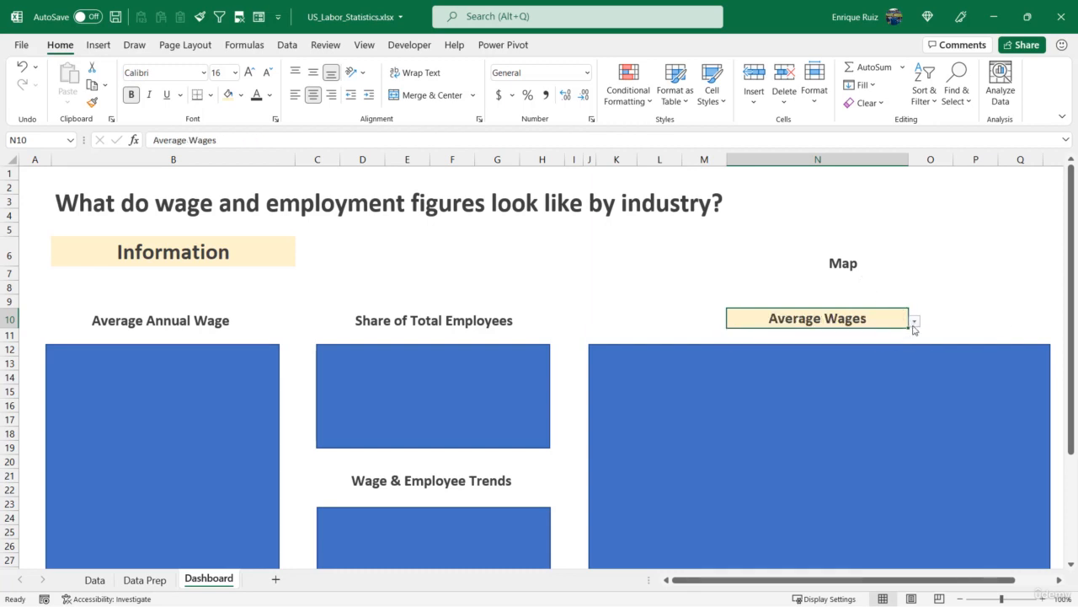
left_click(916, 322)
left_click(894, 338)
key("ctrl+z")
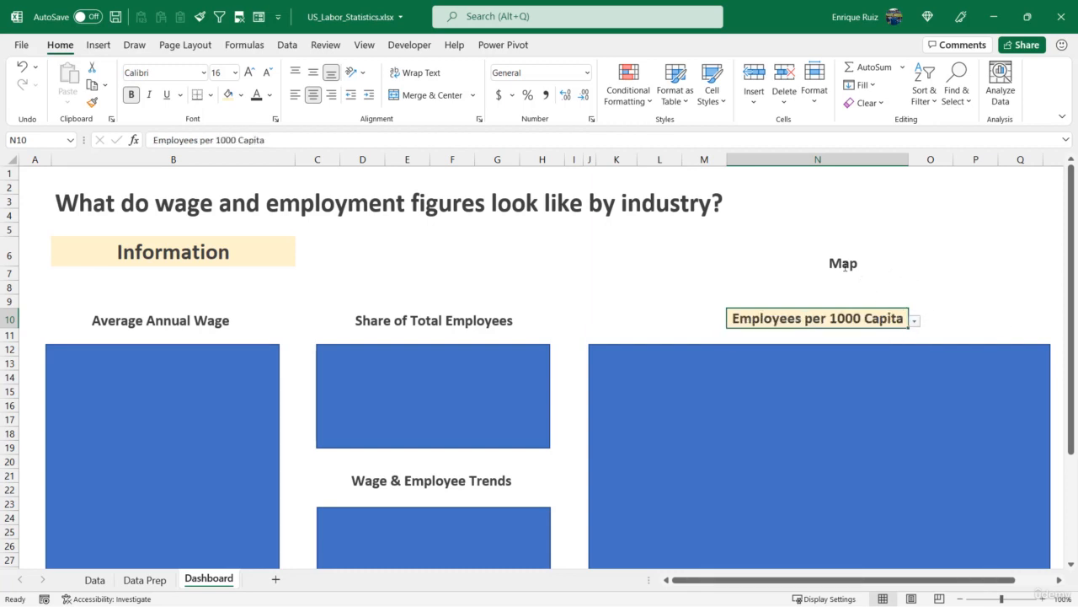
- Delete the Map title text box above the metric dropdown
left_click(845, 266)
left_click(857, 279)
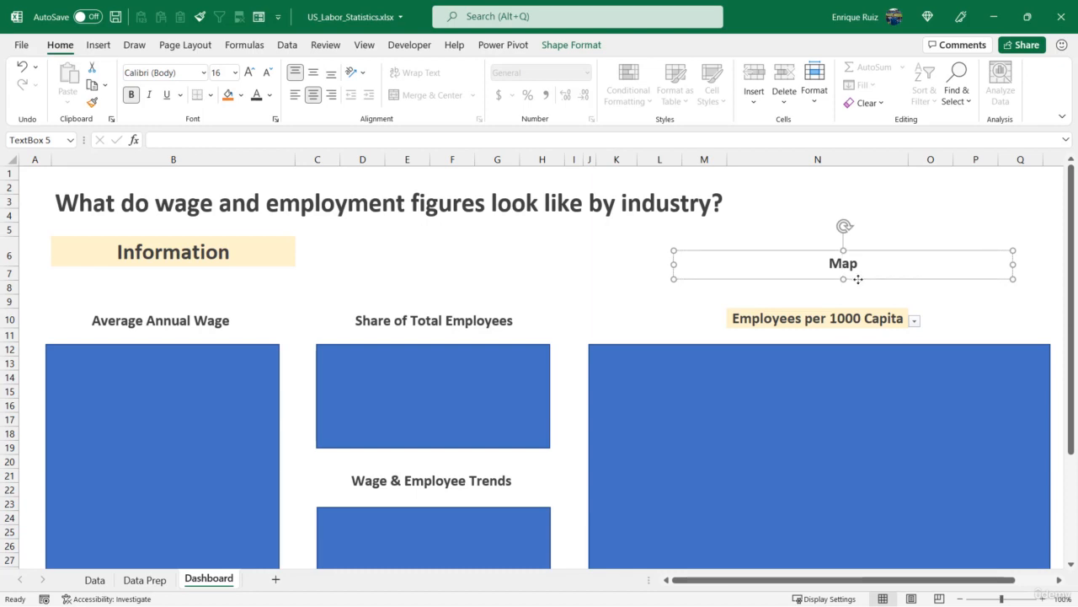
key("Delete")
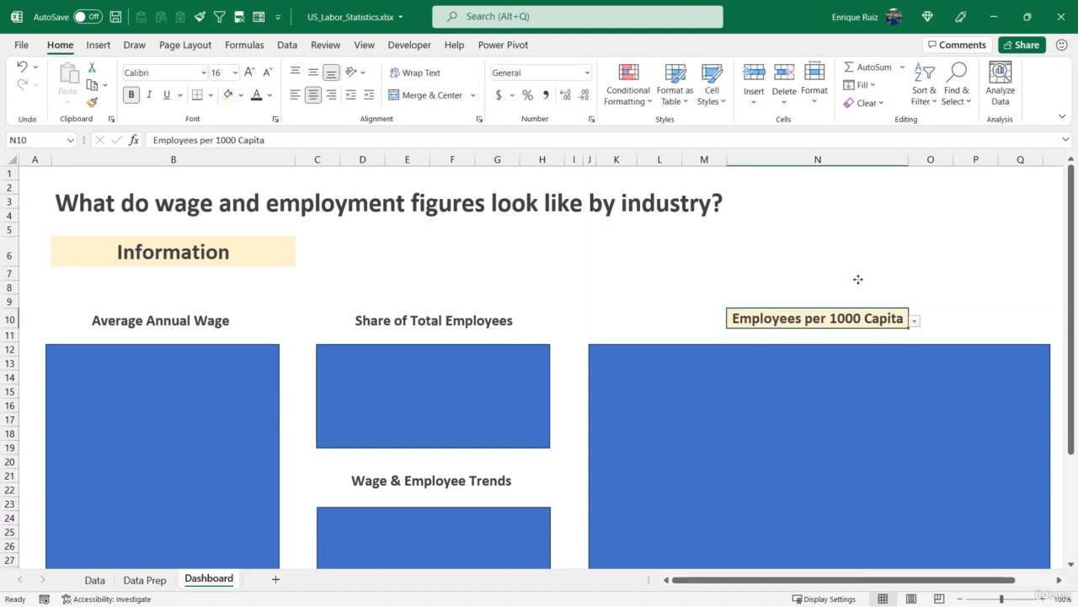
- Cut the Avg Annual Wages by Industry chart from Data Prep and paste it onto the Dashboard at A11
scroll(858, 279, "down", 6)
scroll(787, 325, "up", 6)
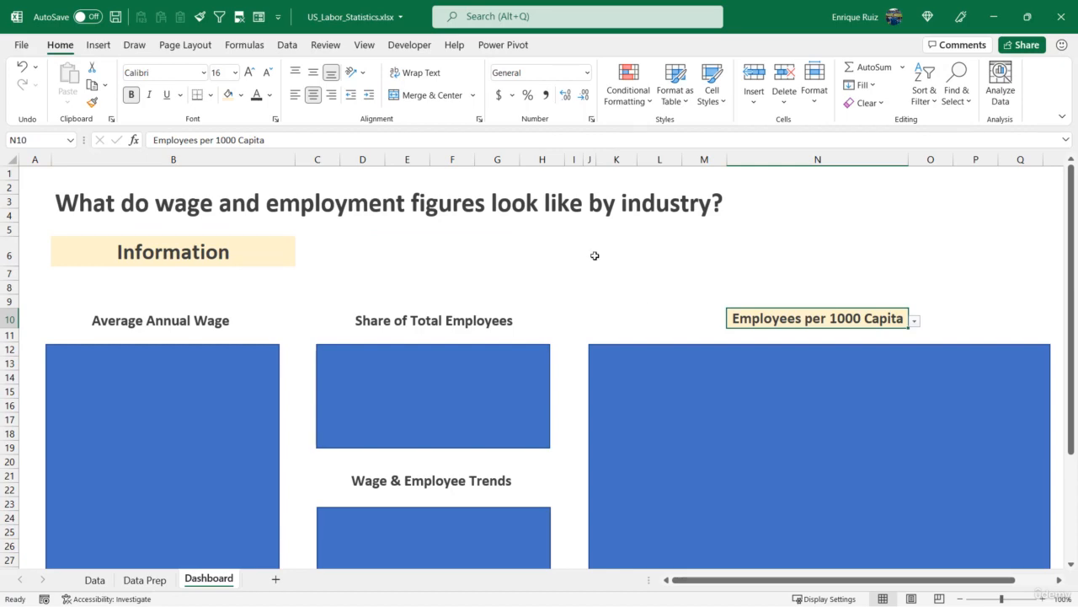
left_click(154, 582)
scroll(165, 518, "down", 3)
left_click(69, 352)
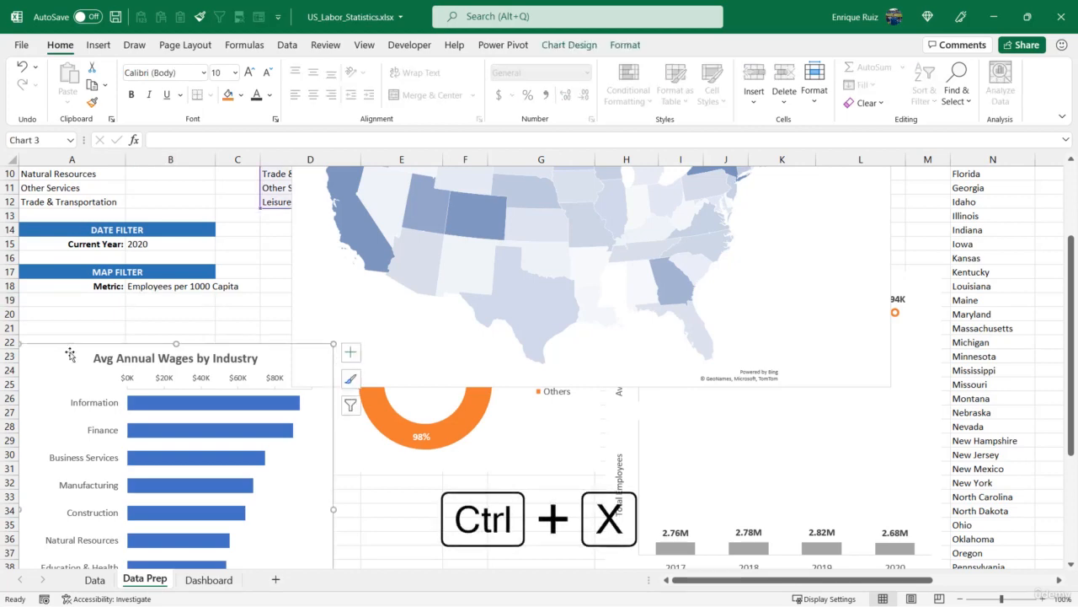
key("ctrl+x")
left_click(208, 579)
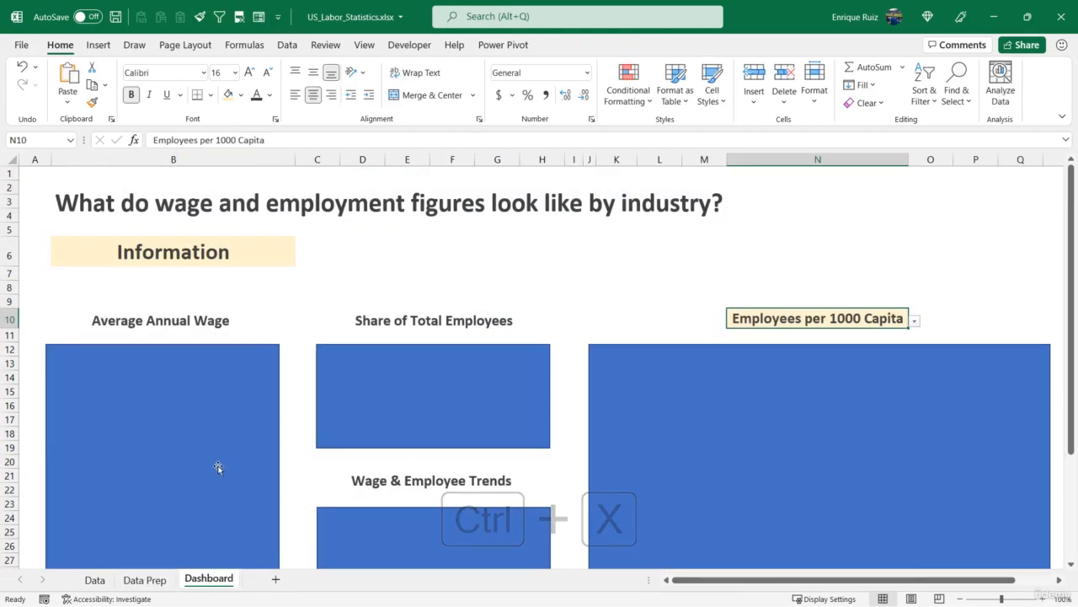
left_click(51, 332)
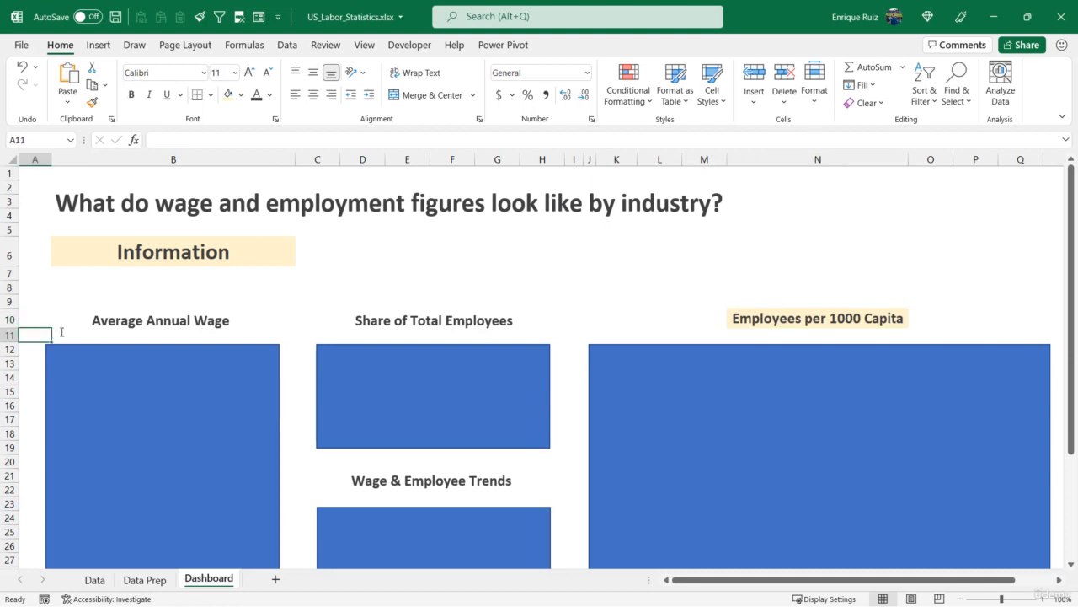
key("ctrl+v")
- Delete the pasted chart's title and move the chart over the Average Annual Wage box
left_click_drag(54, 332, 101, 368)
left_click(161, 381)
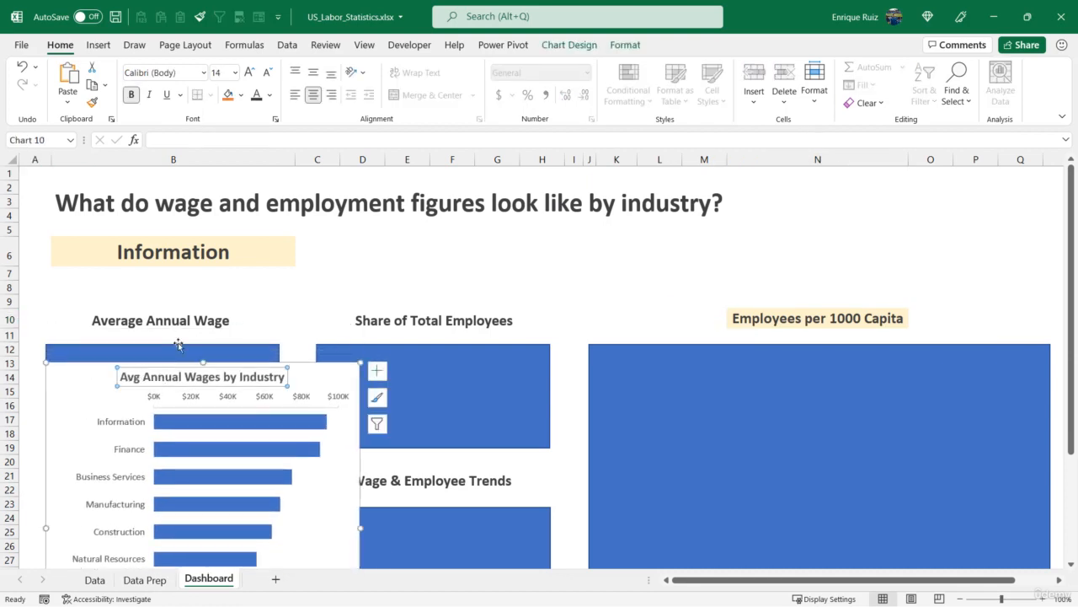
key("Delete")
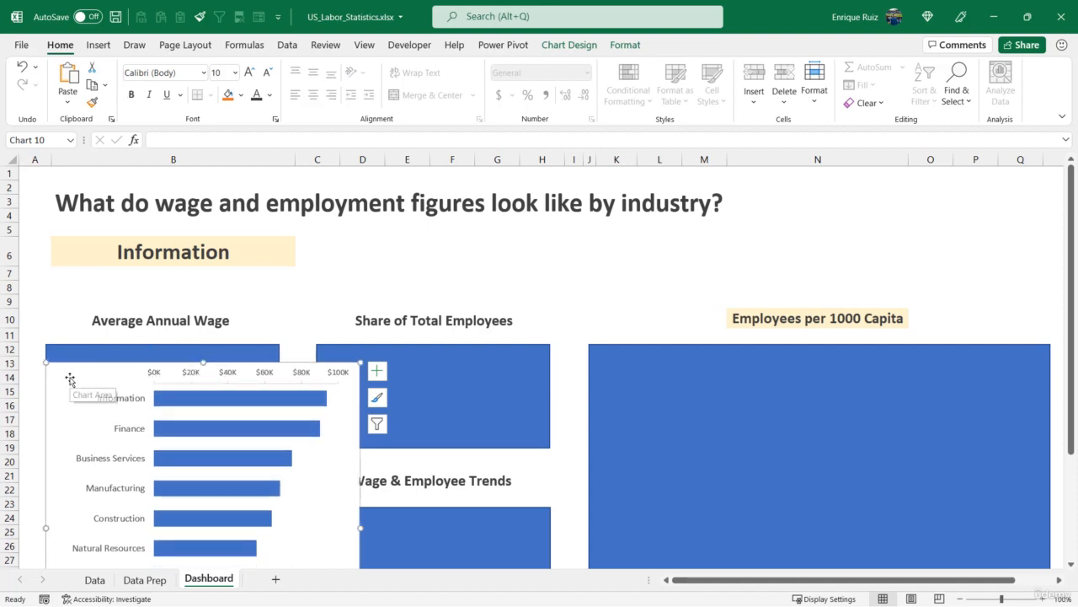
left_click_drag(68, 379, 101, 388)
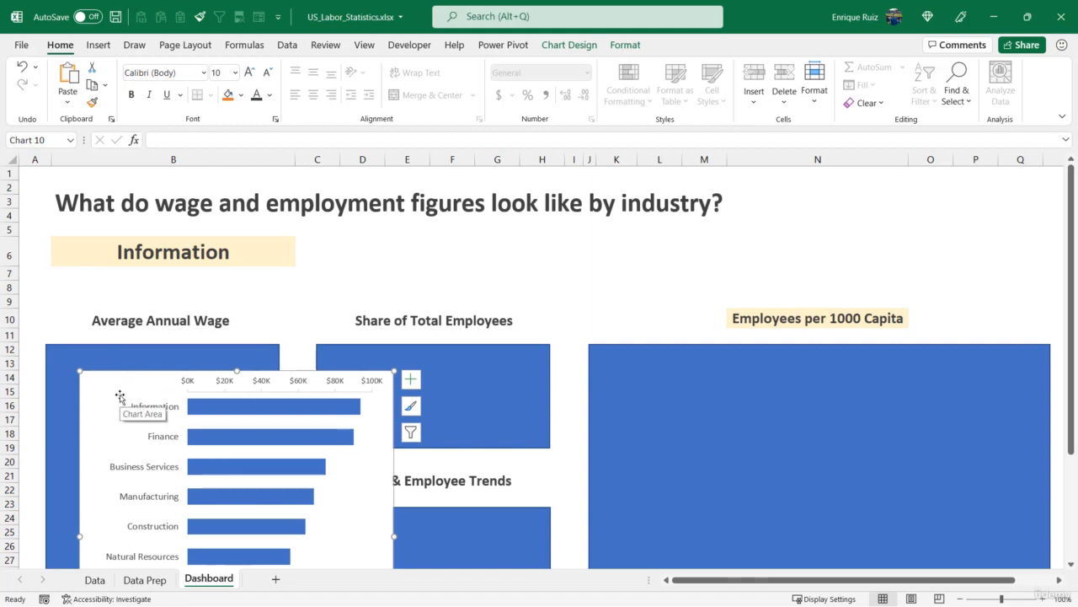
- Align the chart and the Average Annual Wage box to the left and top
left_click(129, 358)
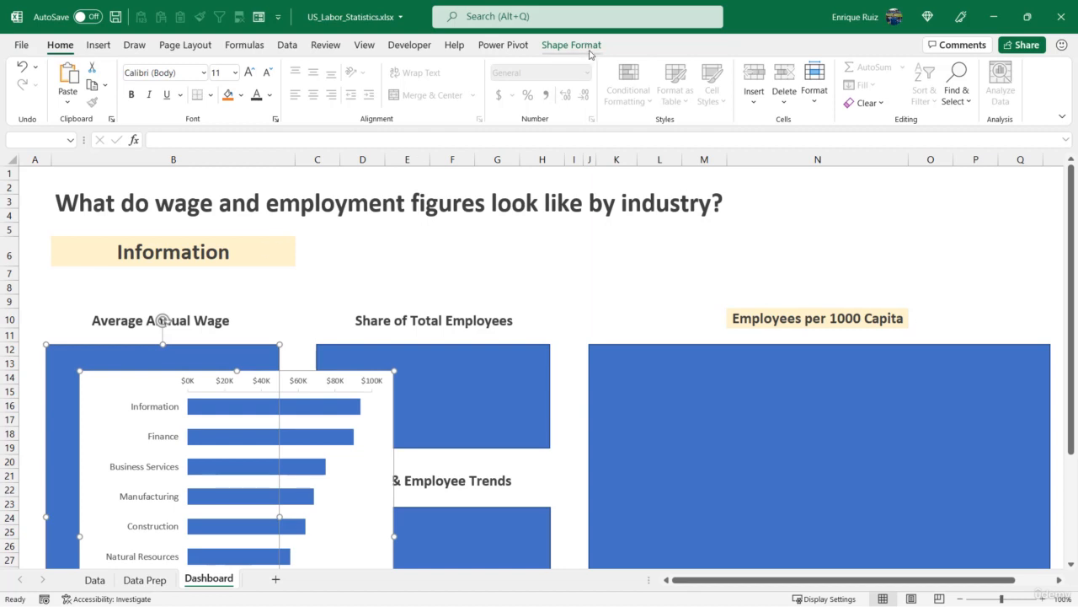
left_click(588, 51)
left_click(796, 66)
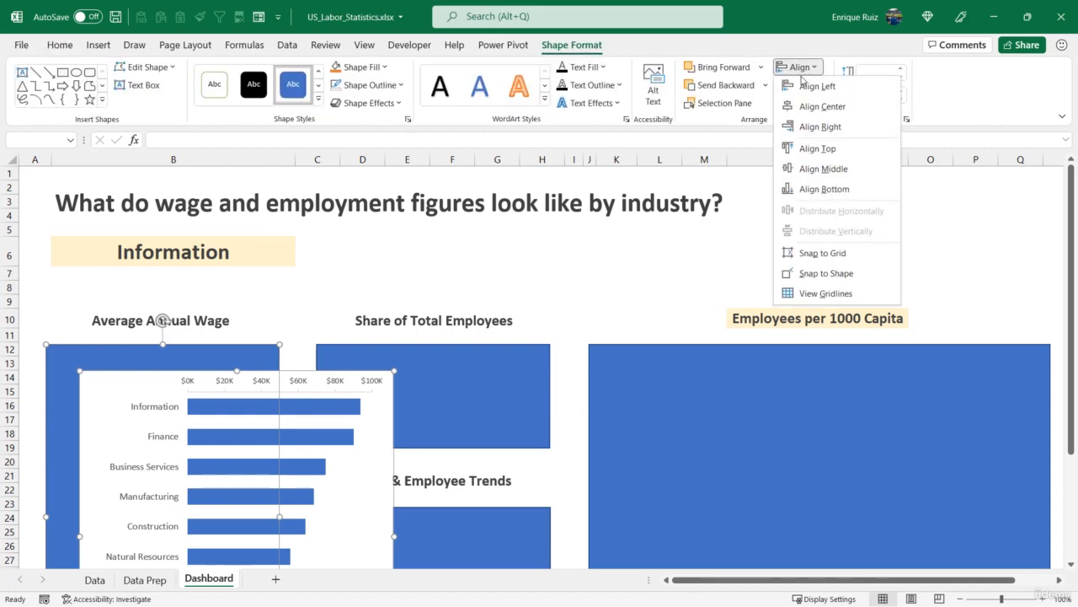
left_click(801, 85)
left_click(797, 67)
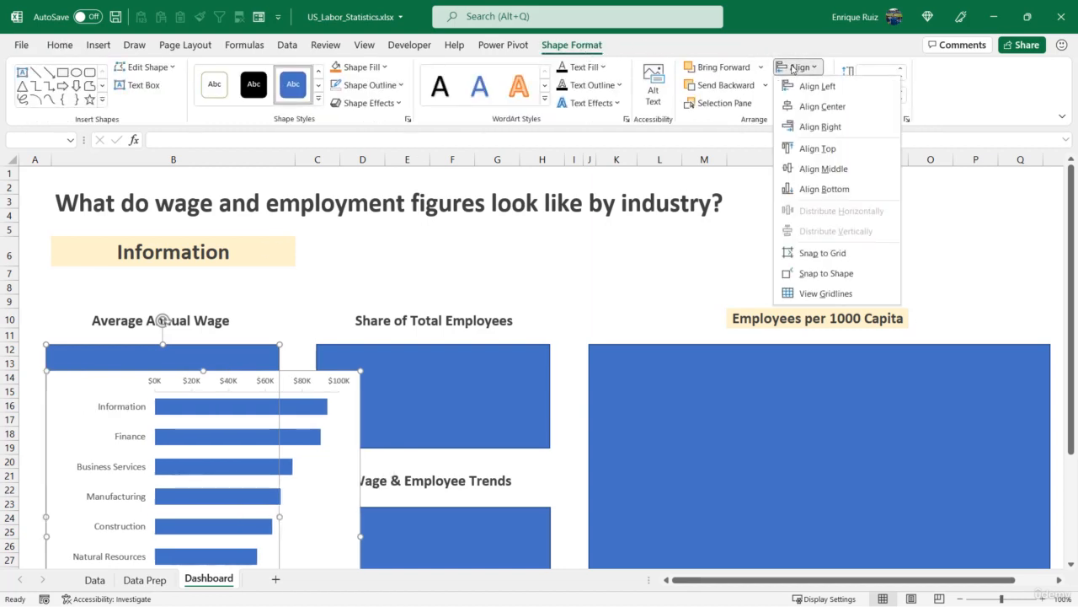
left_click(813, 150)
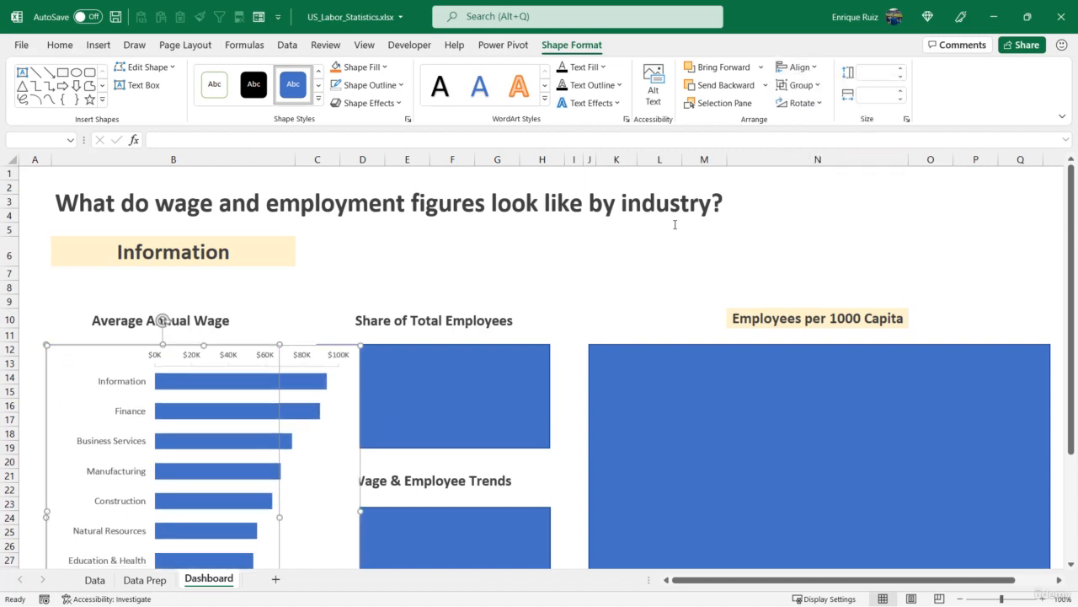
- Resize the chart to match the Average Annual Wage box's width and height
scroll(466, 254, "down", 4)
scroll(373, 366, "down", 2)
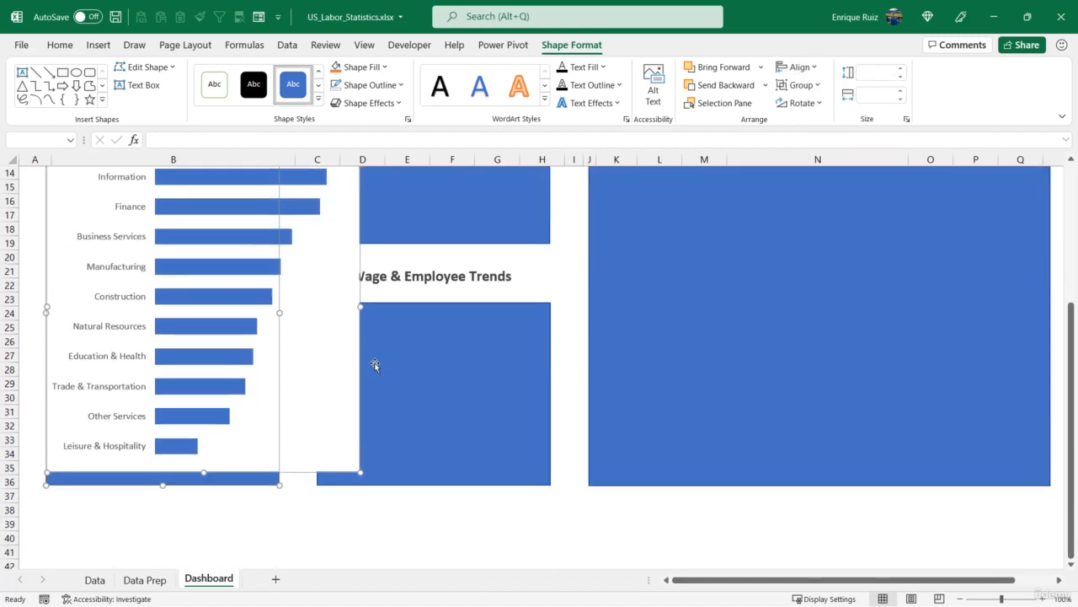
left_click(300, 455)
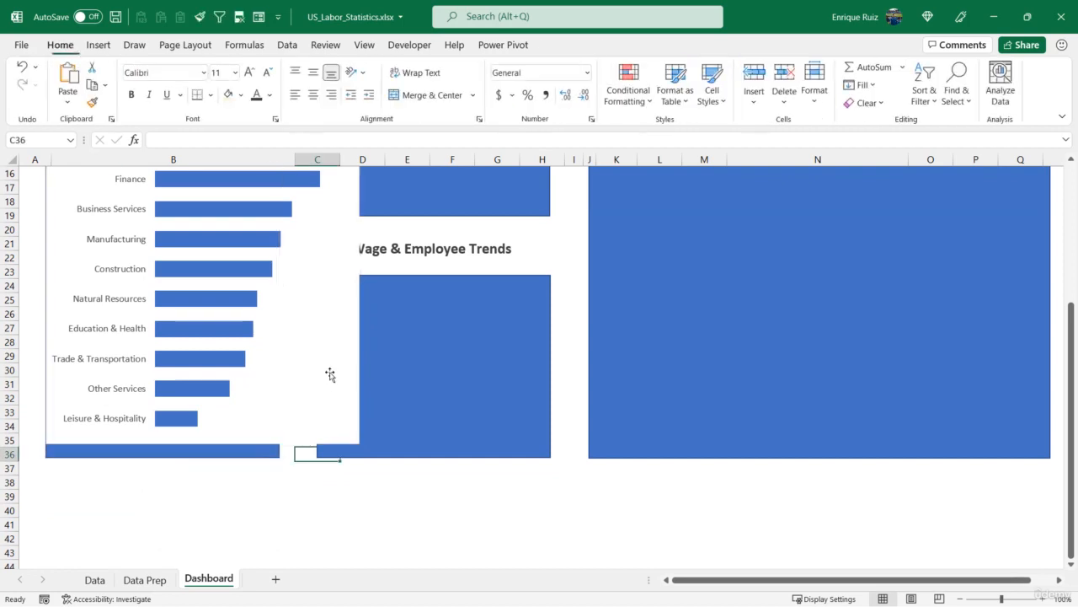
left_click(354, 287)
left_click_drag(359, 277, 281, 286)
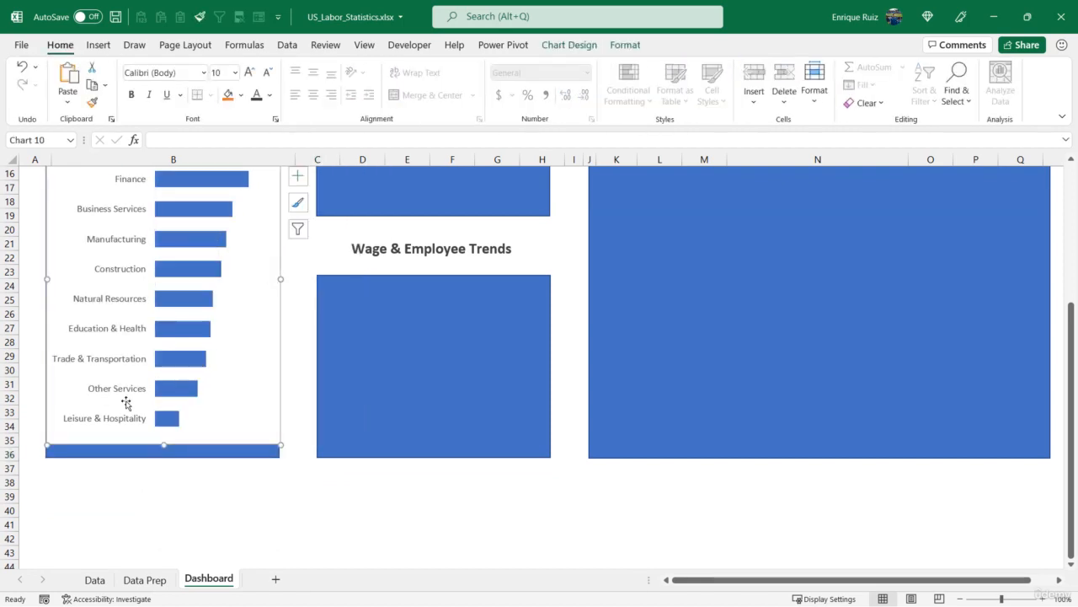
left_click_drag(164, 442, 158, 458)
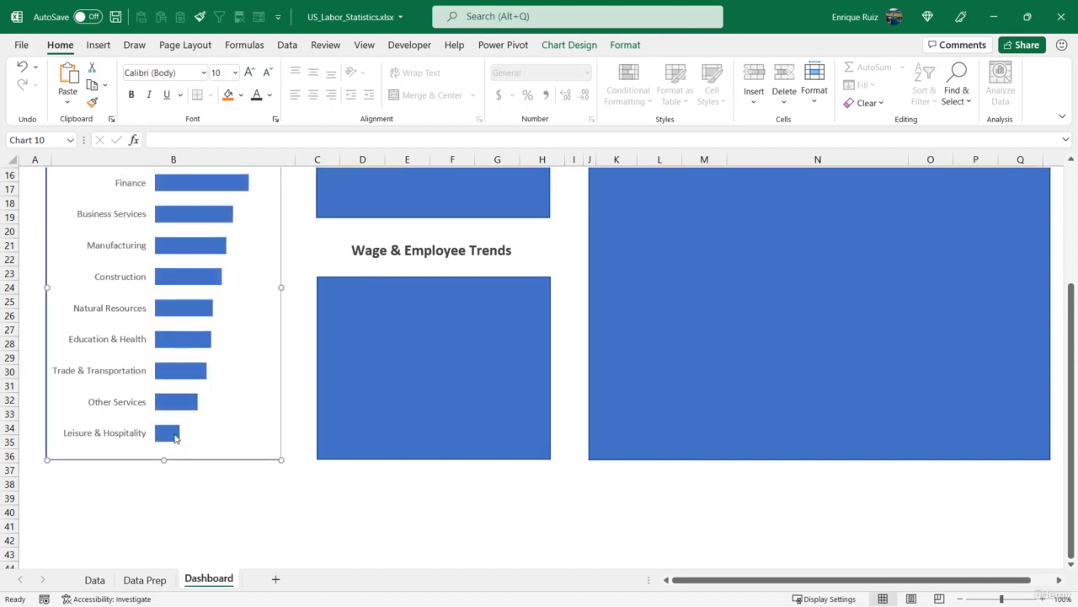
- Widen the chart slightly past the box's left and right edges
scroll(274, 444, "up", 3)
scroll(274, 444, "down", 1)
left_click_drag(280, 416, 291, 417)
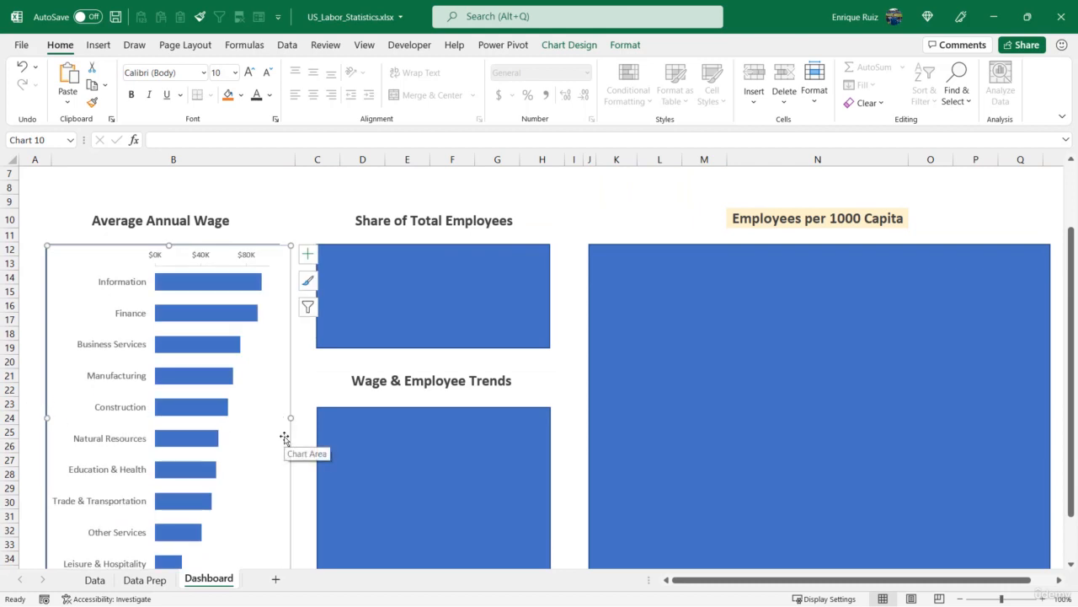
key("ctrl+z")
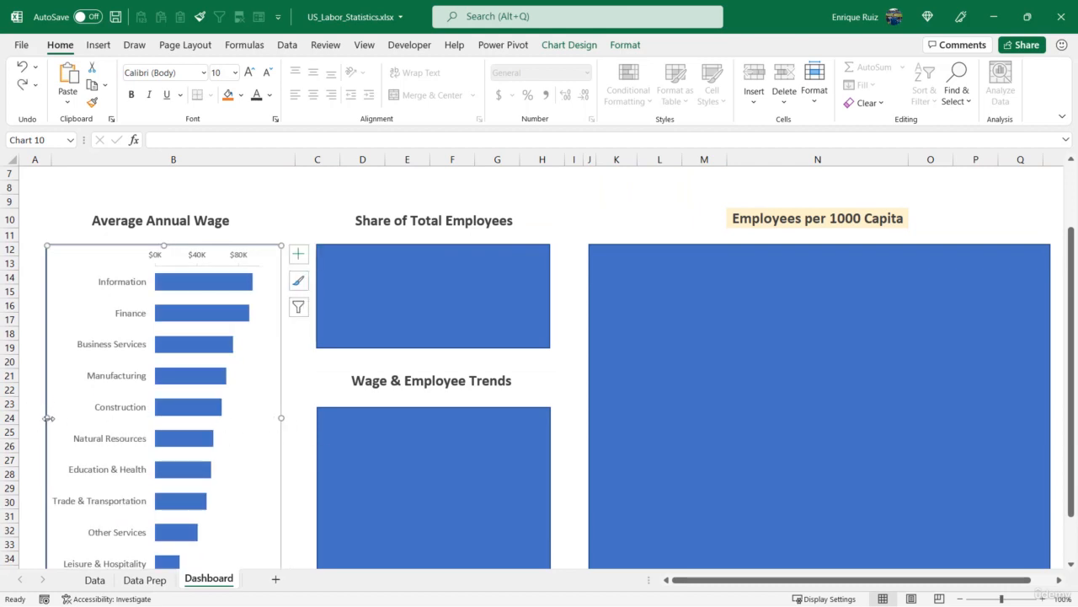
left_click_drag(48, 417, 36, 417)
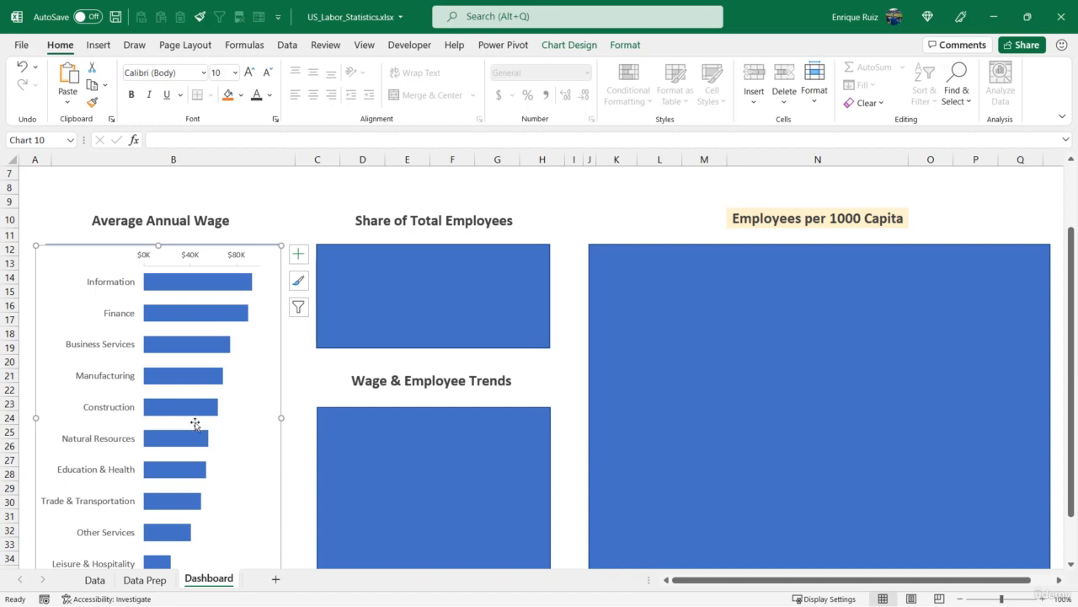
left_click_drag(283, 416, 295, 415)
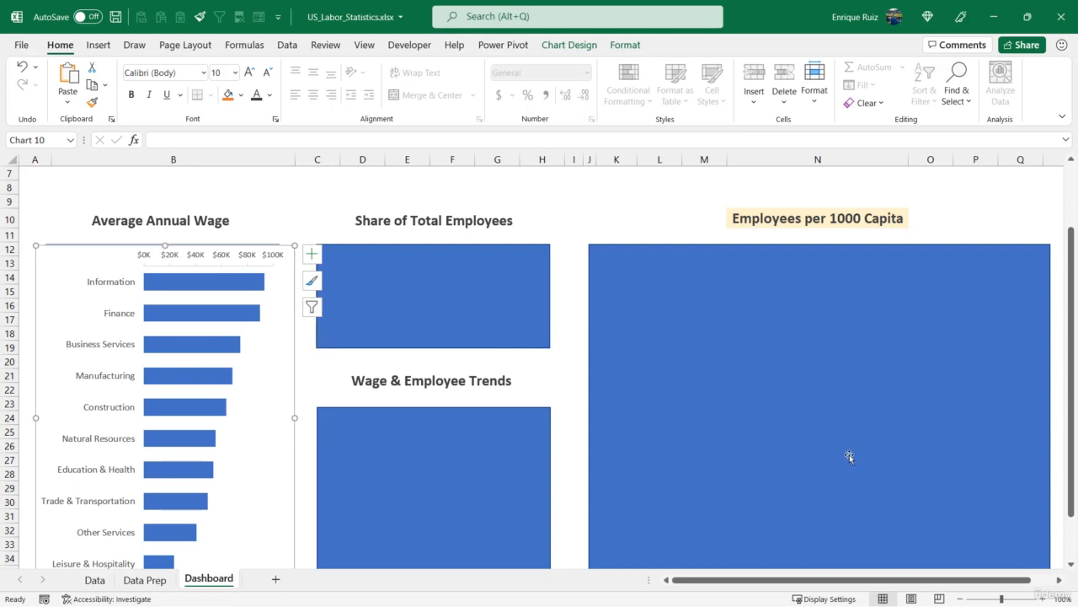
- Send the chart to the back behind the Average Annual Wage box
right_click(287, 354)
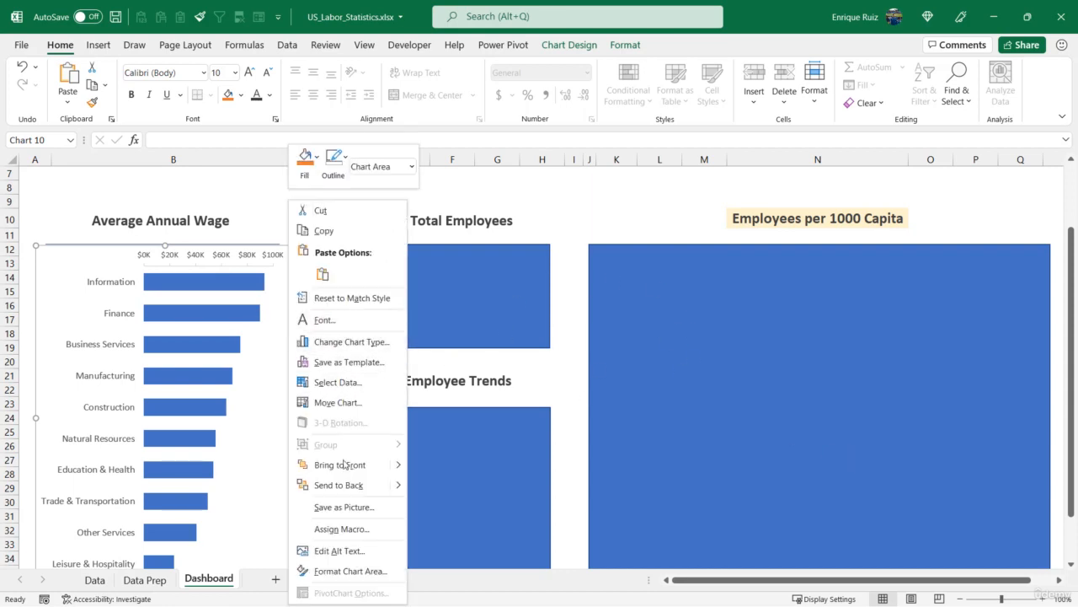
left_click(342, 481)
left_click(218, 333)
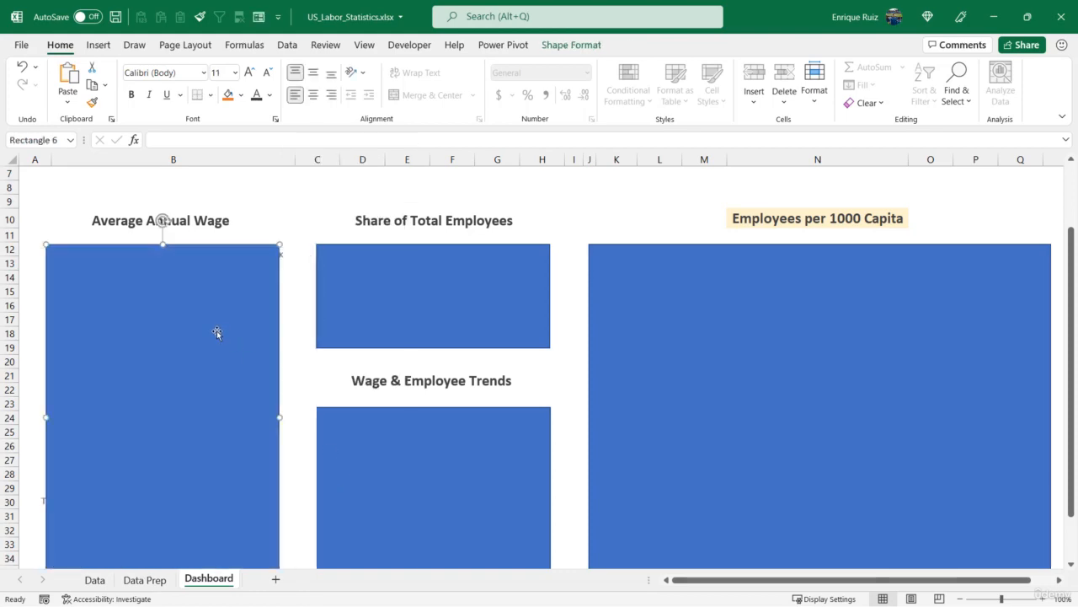
- Delete the Average Annual Wage box that sits behind the bar chart
key("Delete")
scroll(217, 333, "down", 2)
scroll(217, 332, "up", 3)
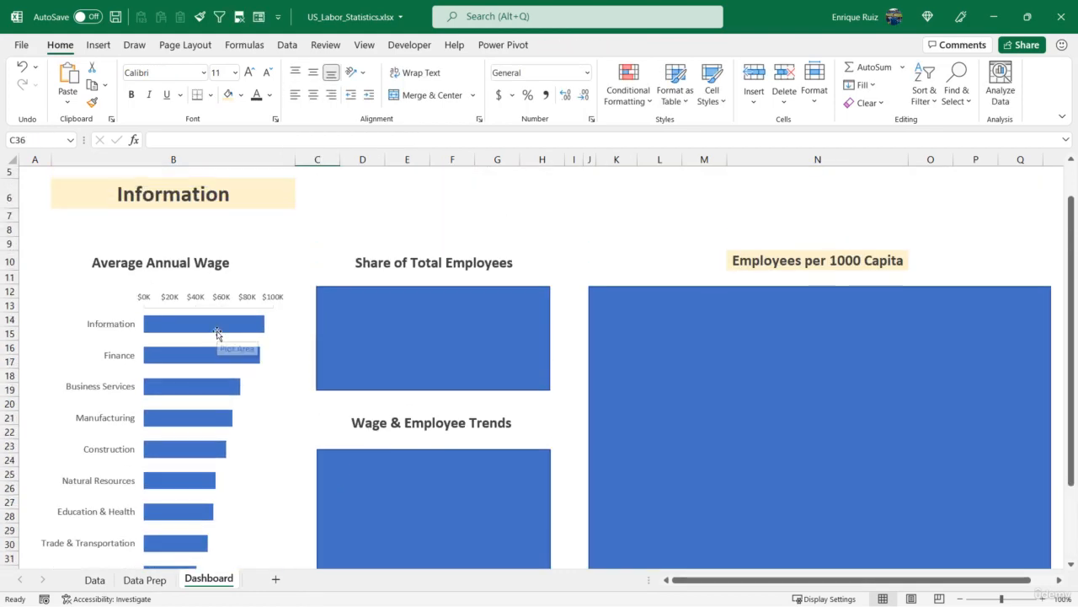
scroll(218, 334, "down", 2)
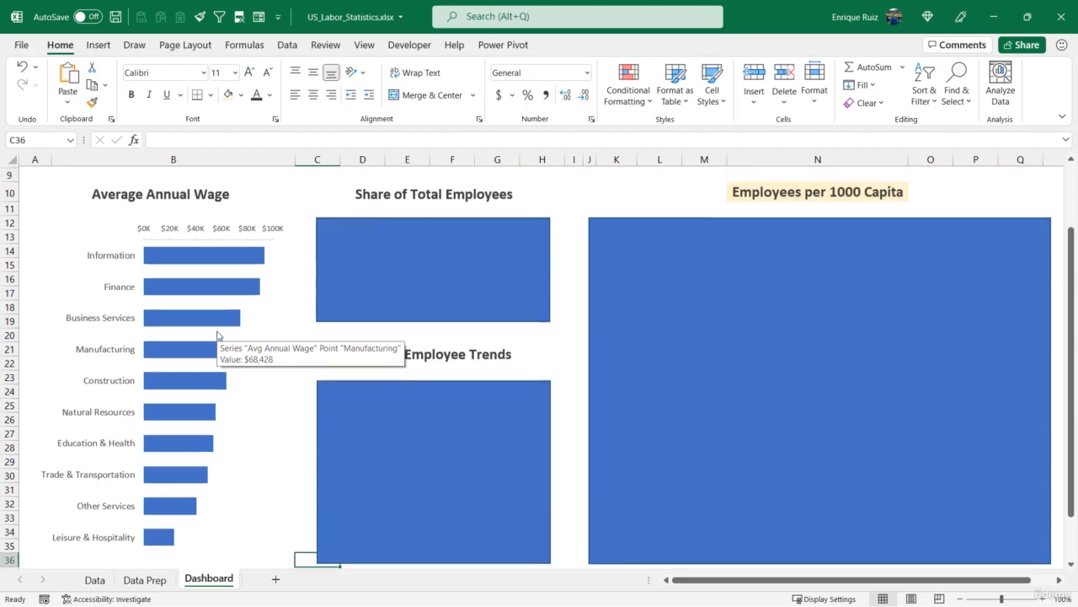
scroll(217, 335, "up", 2)
- Move the Share of Employees doughnut chart from the Data Prep sheet to the Dashboard sheet
left_click(145, 579)
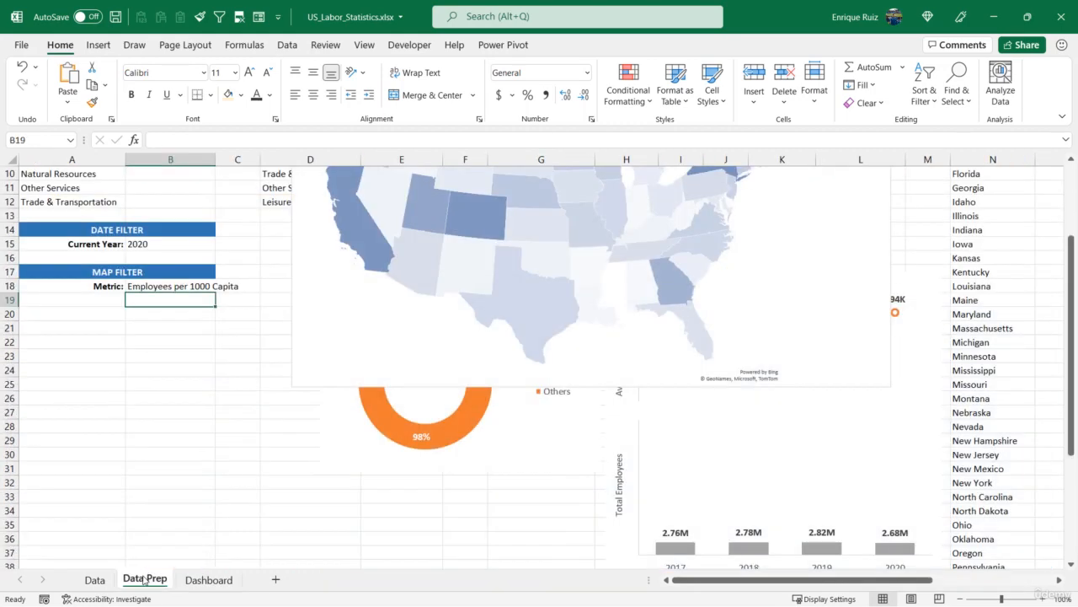
left_click(335, 447)
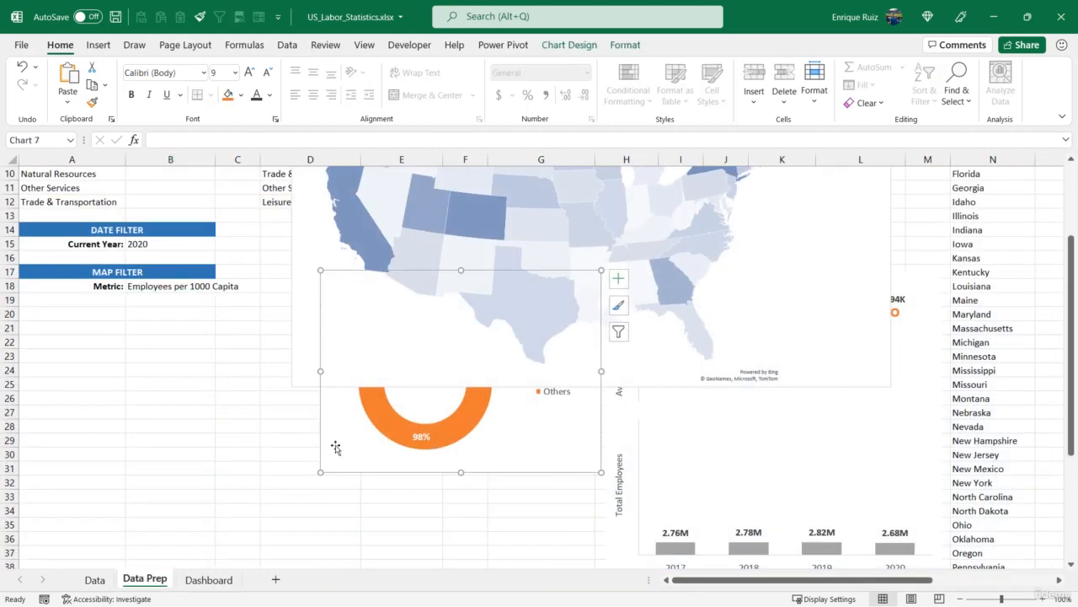
key("ctrl+x")
left_click(209, 580)
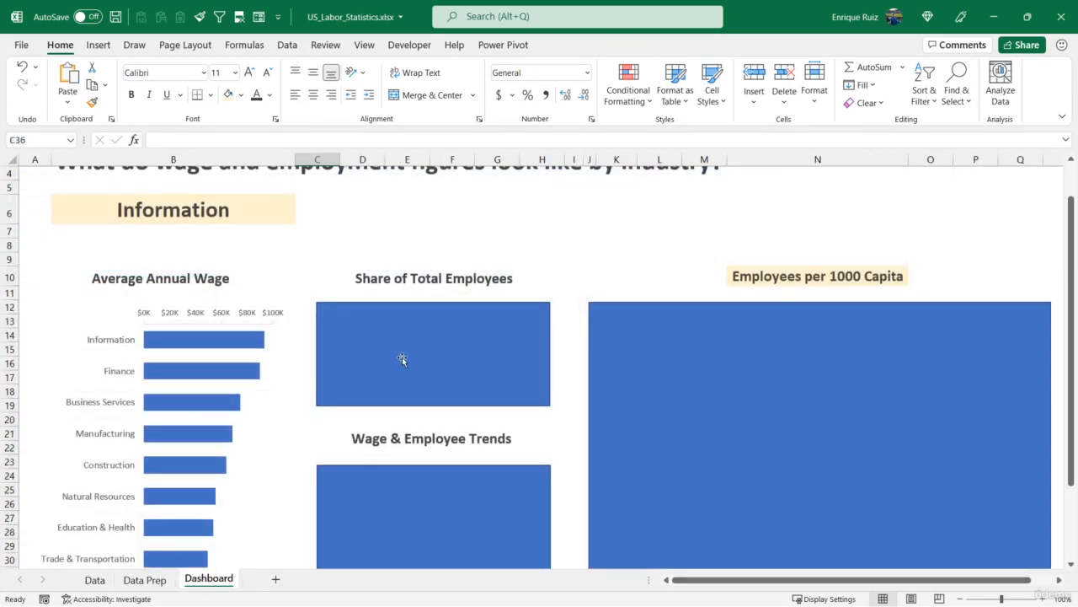
scroll(402, 359, "down", 5)
key("ctrl+v")
scroll(346, 404, "up", 2)
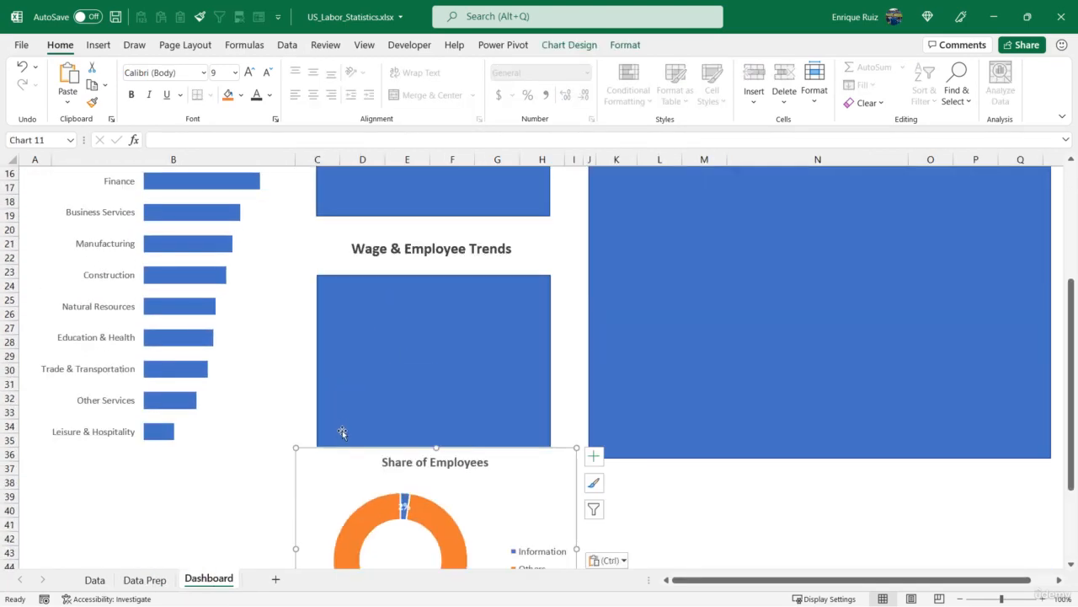
- Delete the doughnut chart's title and move the chart onto the Share of Total Employees box
left_click(392, 460)
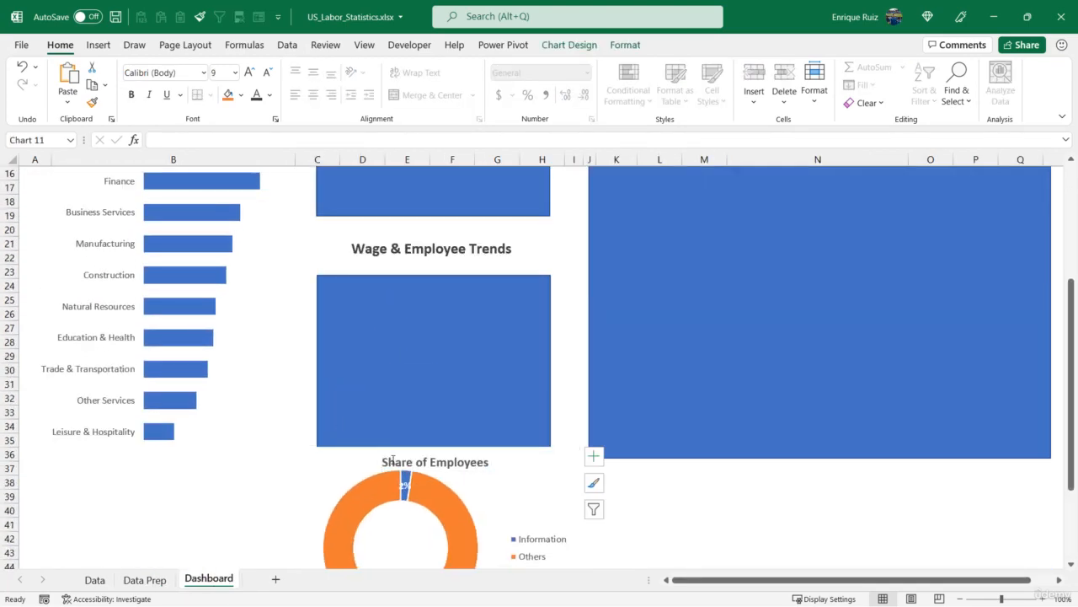
key("Delete")
left_click_drag(346, 452, 359, 272)
scroll(357, 295, "up", 4)
left_click_drag(341, 424, 369, 335)
- Align the doughnut chart and the Share of Total Employees box to the left and top
left_click(373, 314, "ctrl")
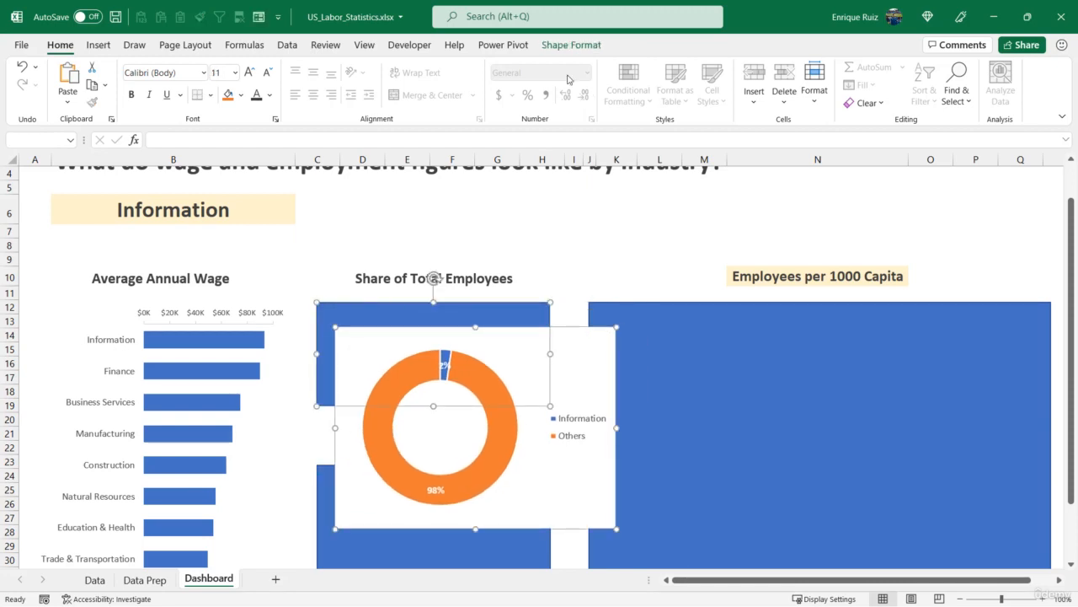
left_click(571, 45)
left_click(807, 68)
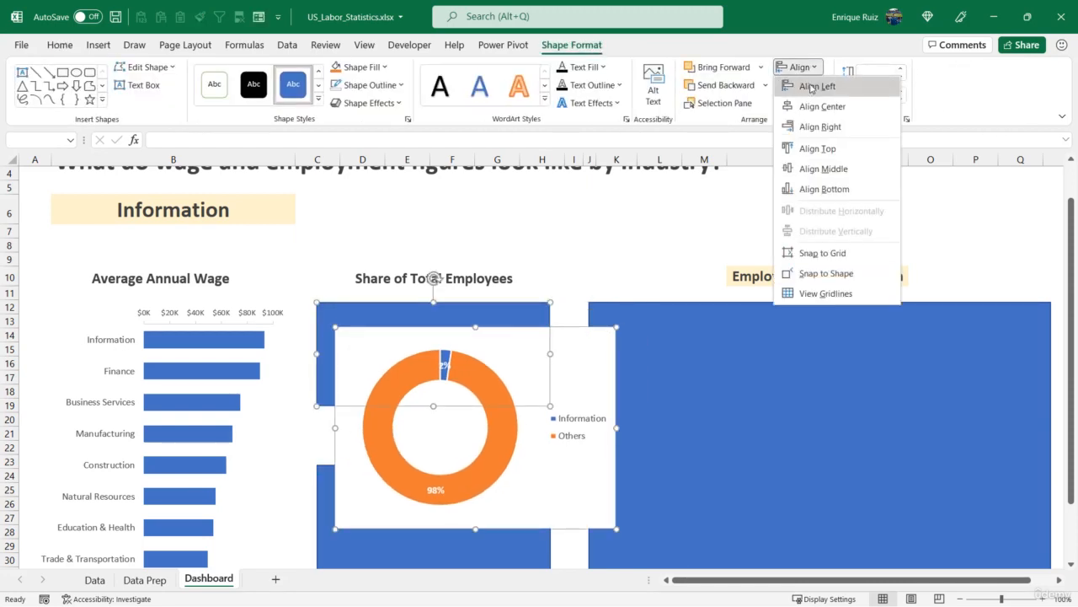
left_click(811, 85)
left_click(810, 68)
left_click(812, 147)
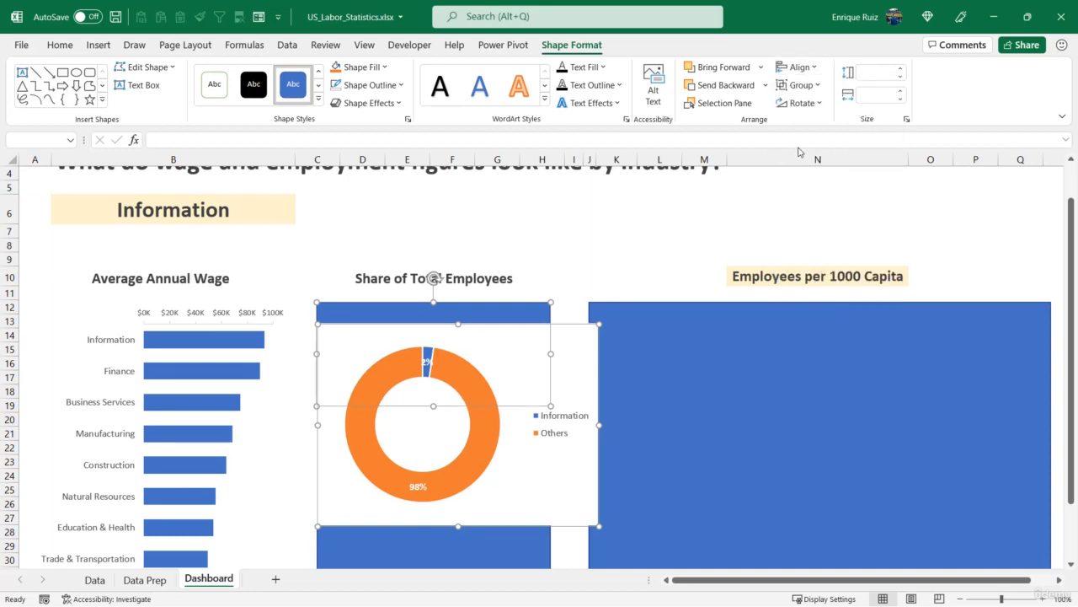
- Resize the doughnut chart to fit the Share of Total Employees box
left_click(564, 277)
left_click(584, 496)
left_click_drag(598, 505, 551, 407)
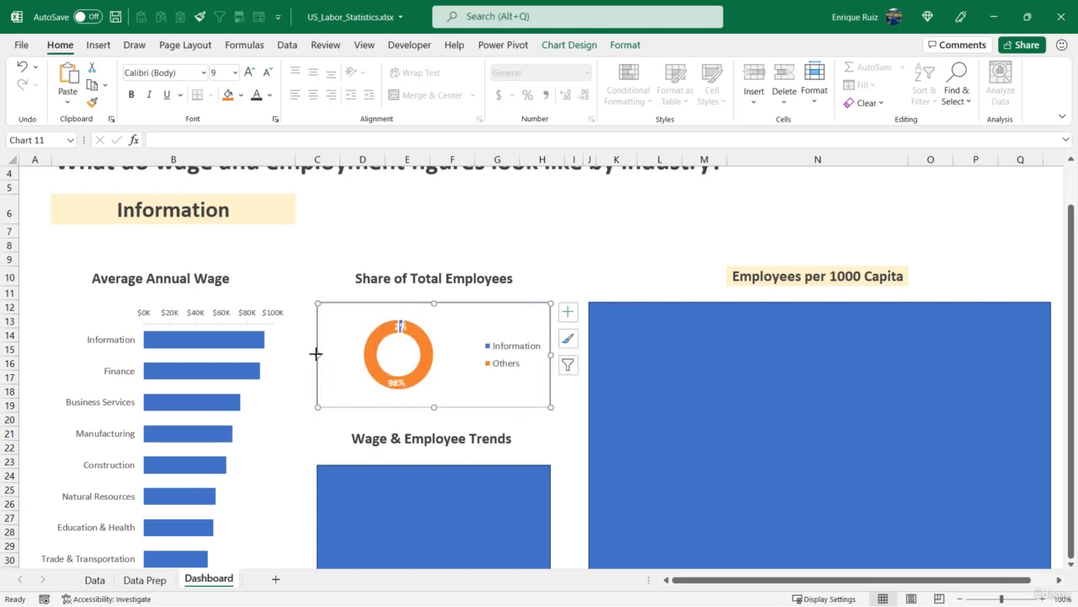
- Enlarge the doughnut's plot area within the chart
left_click(396, 359)
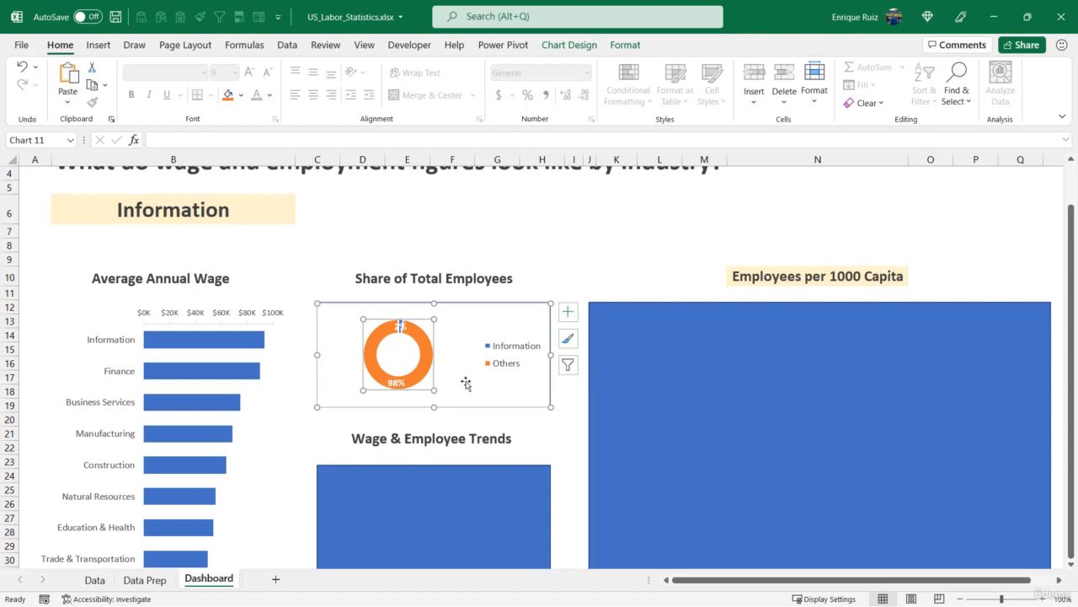
left_click_drag(362, 390, 347, 406)
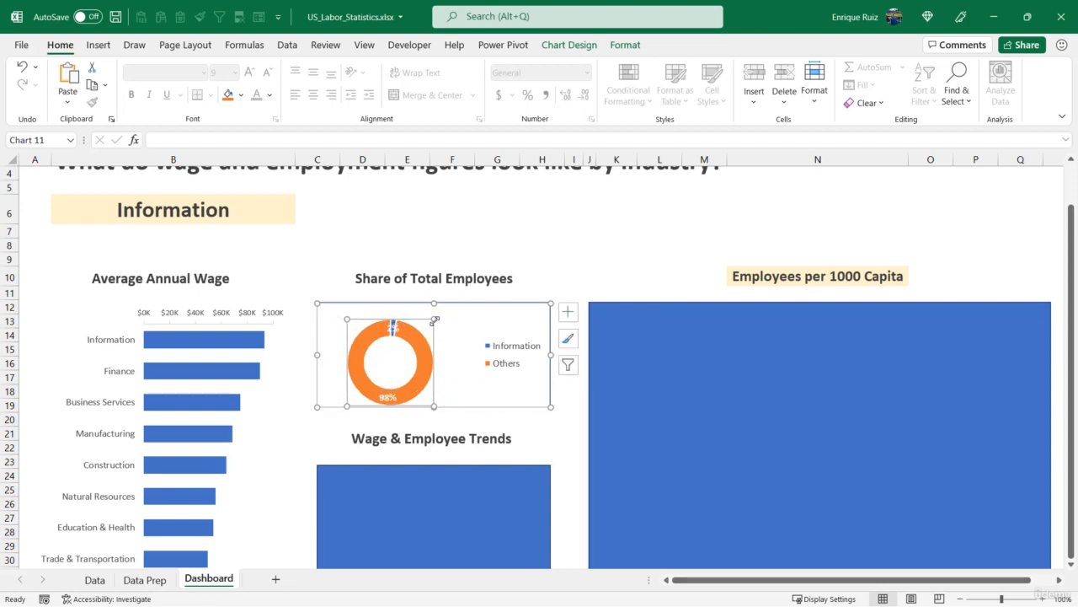
left_click_drag(434, 319, 449, 309)
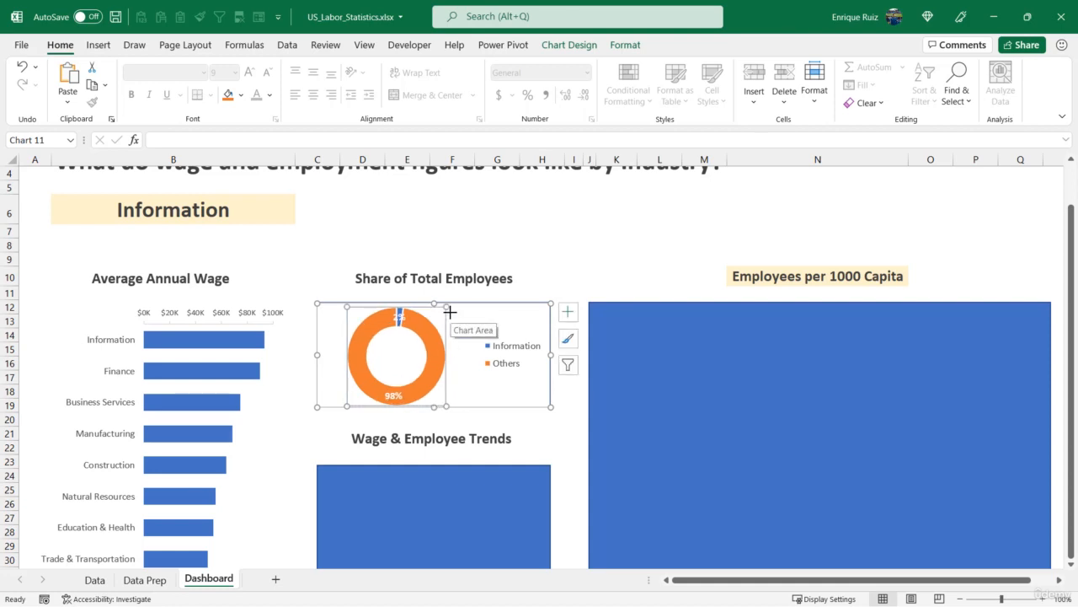
- Set the doughnut hole size to 50% in the data series format options
right_click(427, 331)
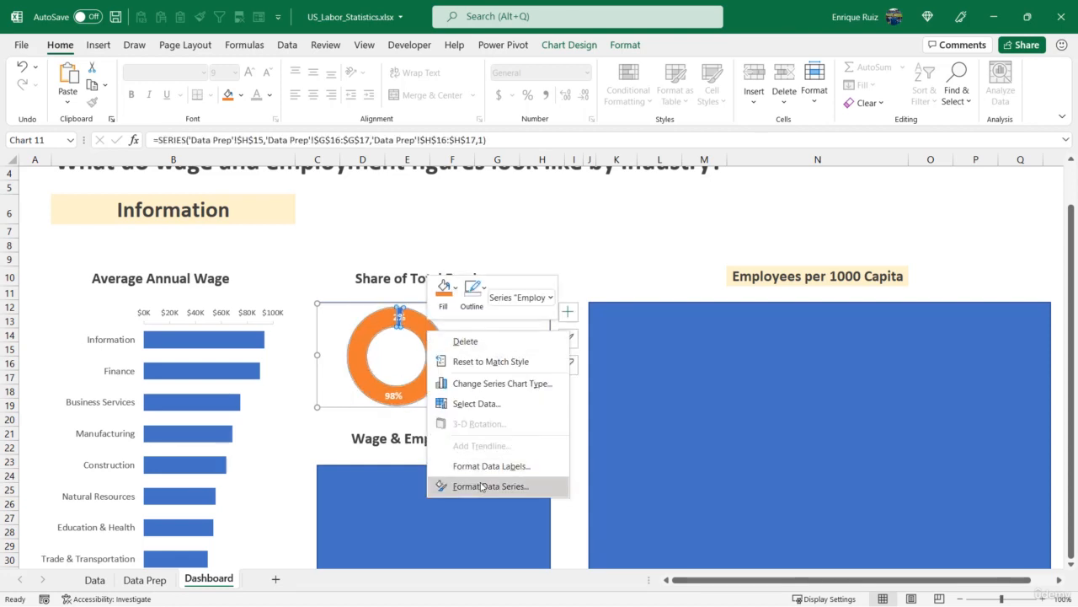
left_click(481, 486)
left_click_drag(1033, 334, 988, 337)
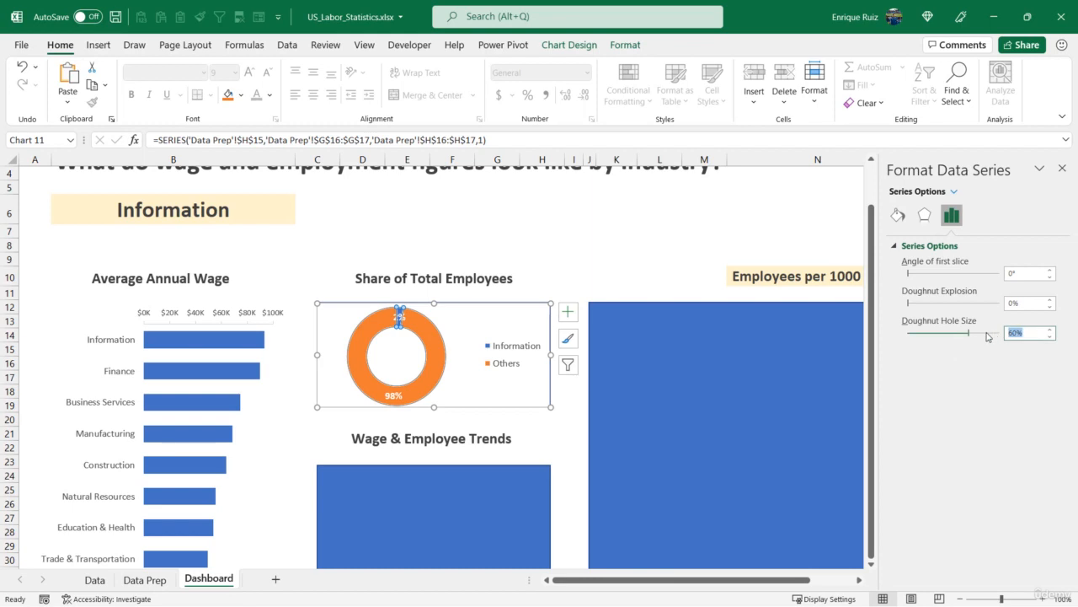
key("Return")
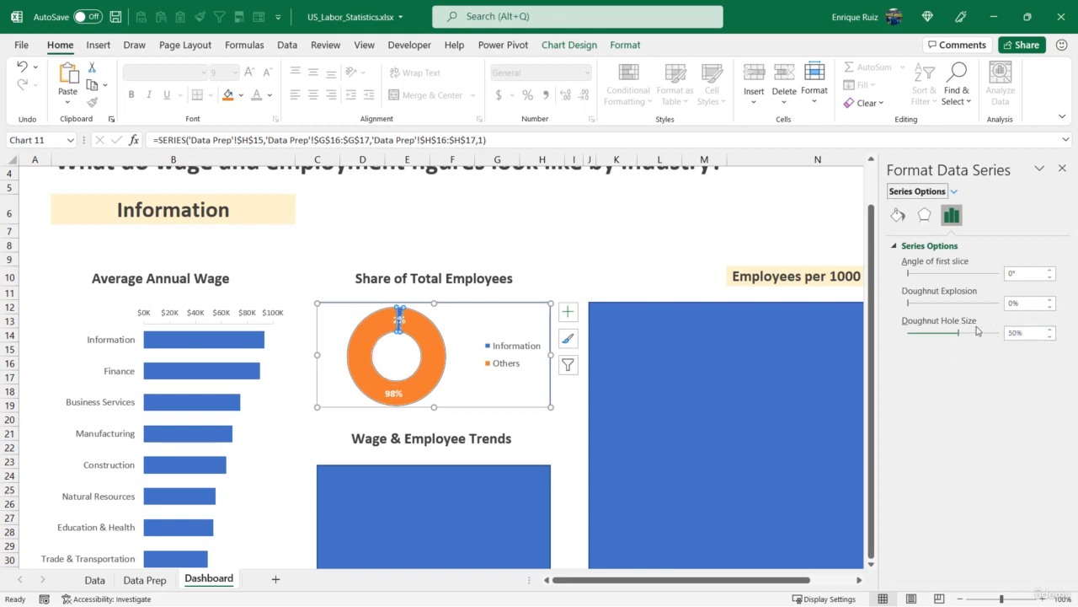
left_click(1062, 168)
- Send the doughnut chart to the back and delete the Share of Total Employees box behind it
left_click(620, 271)
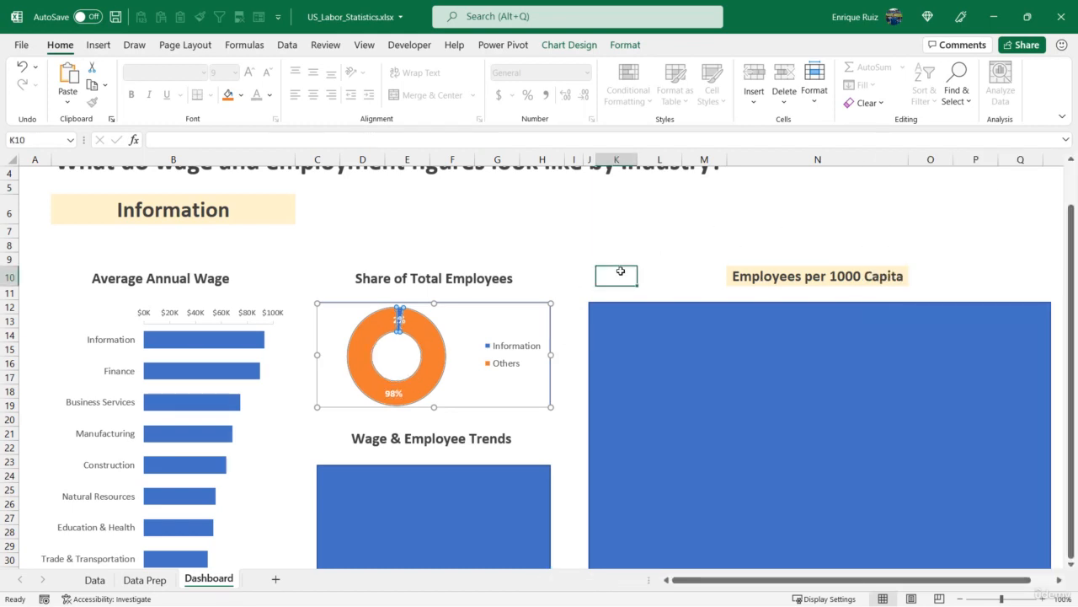
right_click(546, 325)
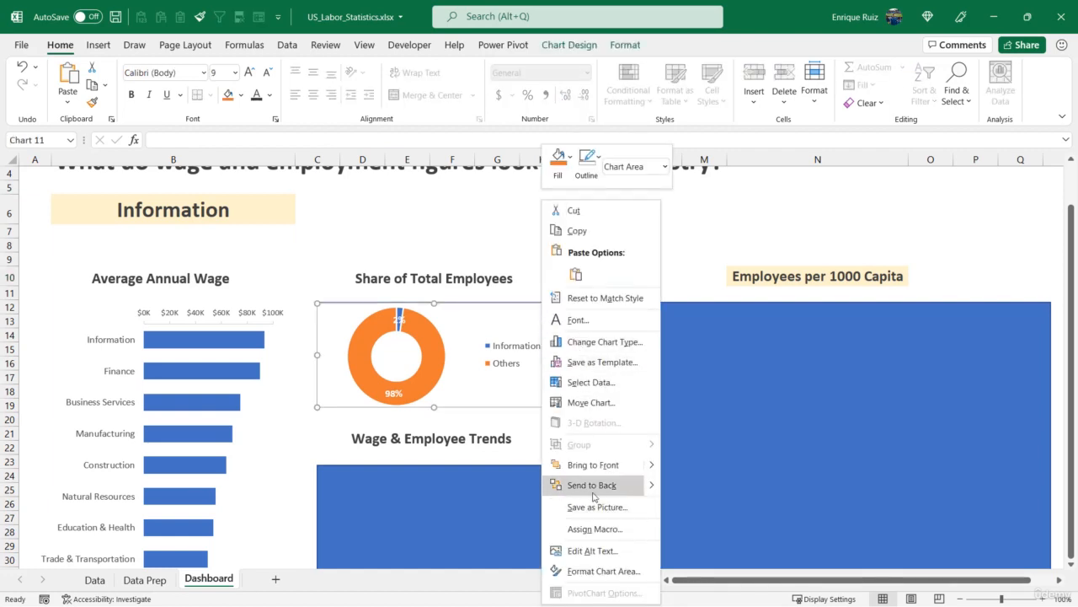
left_click(593, 486)
left_click(509, 363)
key("Delete")
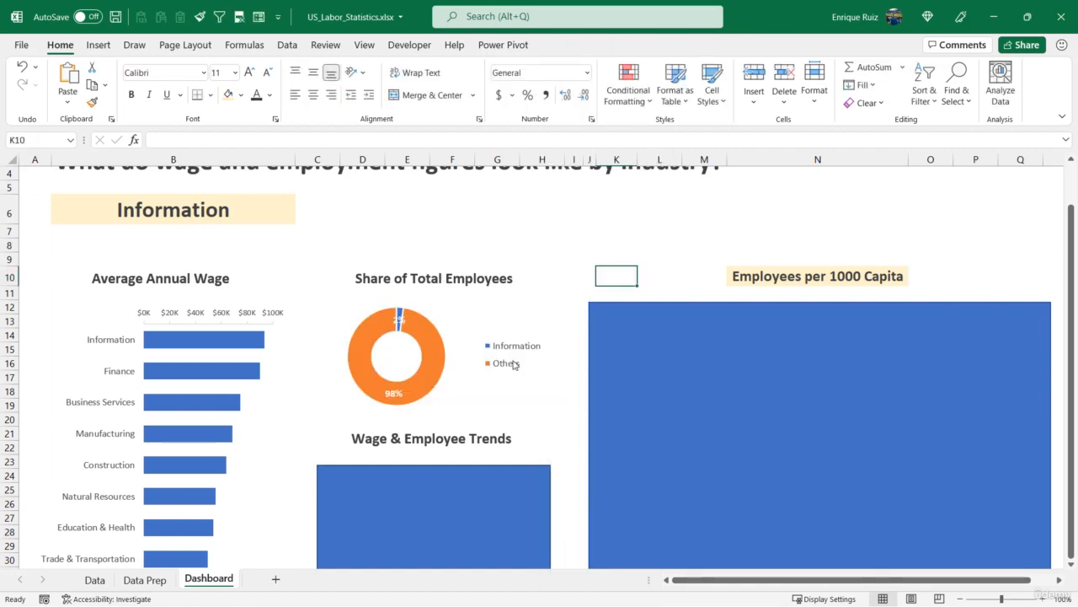
- Move the combined Wage & Employee Trends charts from the Data Prep sheet to the Dashboard
scroll(518, 364, "down", 4)
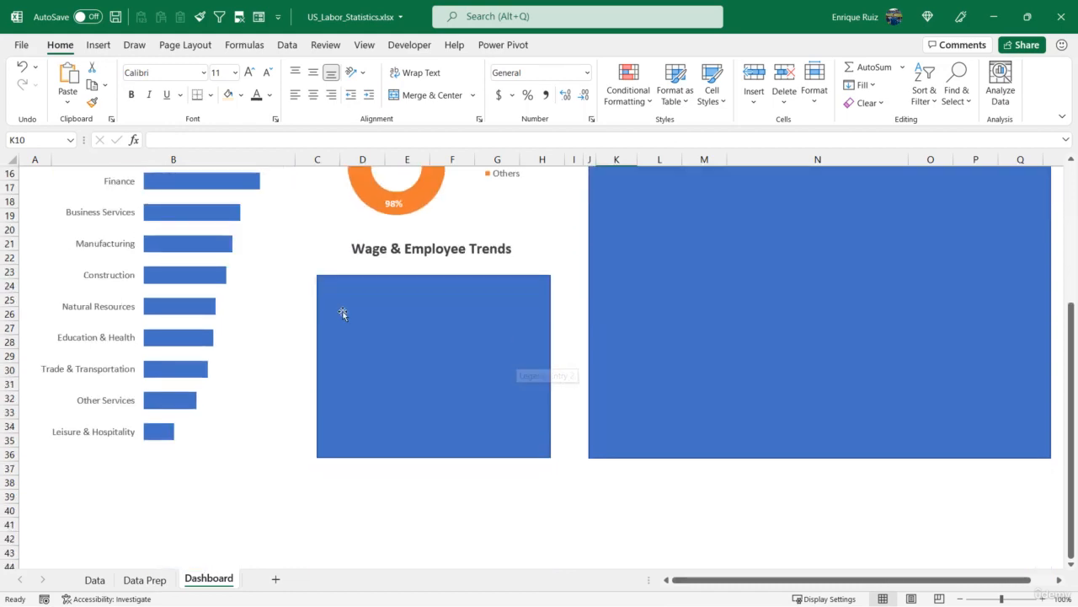
left_click(145, 580)
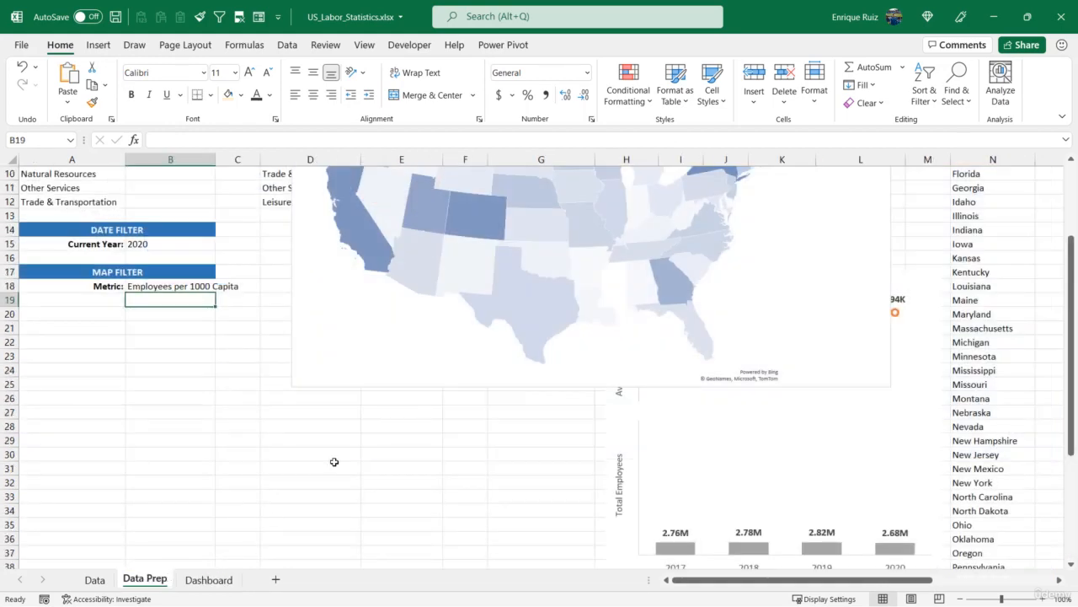
left_click(616, 440)
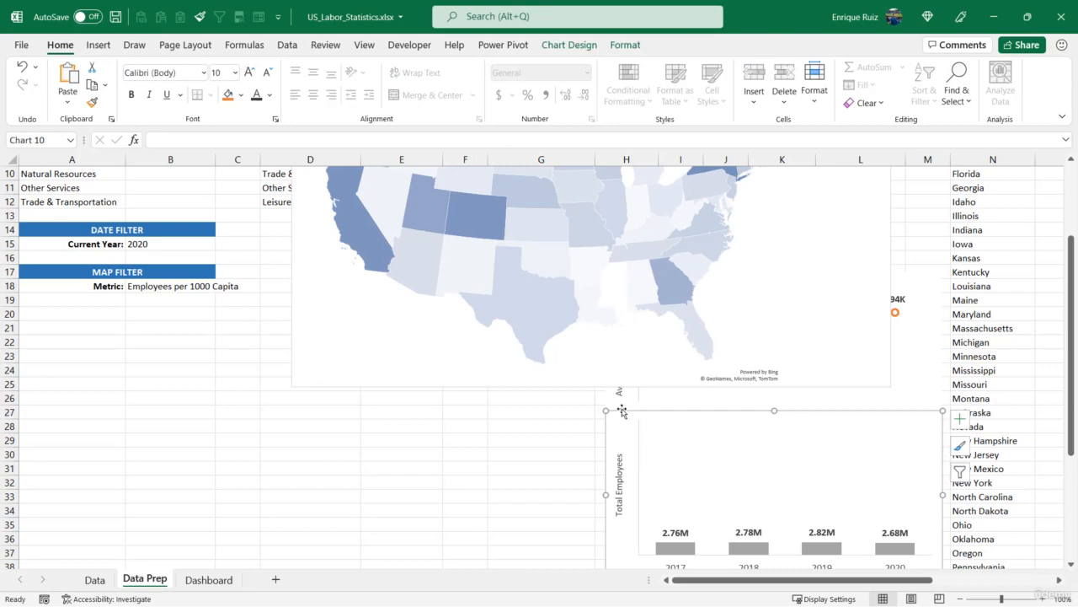
left_click(624, 404, "ctrl")
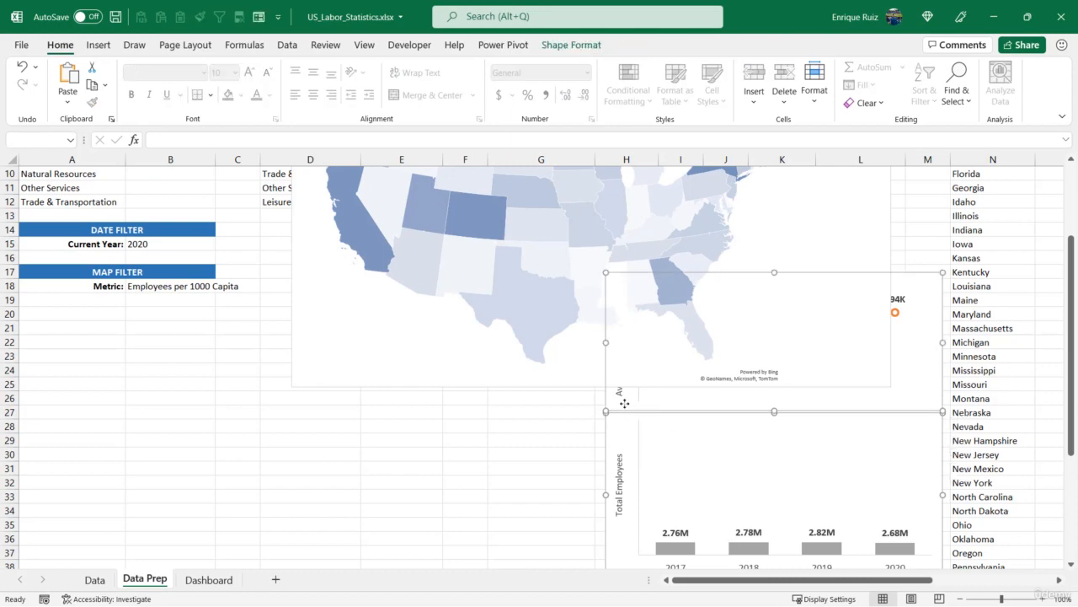
key("ctrl+x")
left_click(209, 580)
key("ctrl+v")
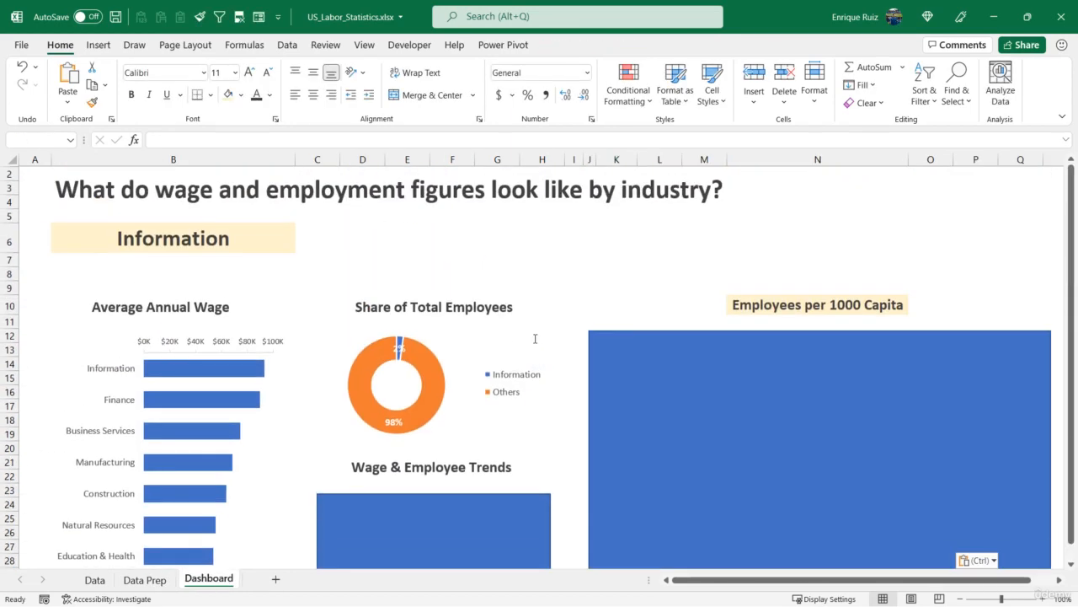
- Move the trend charts onto the Wage & Employee Trends box and resize them to its width
scroll(505, 337, "down", 4)
scroll(539, 320, "up", 3)
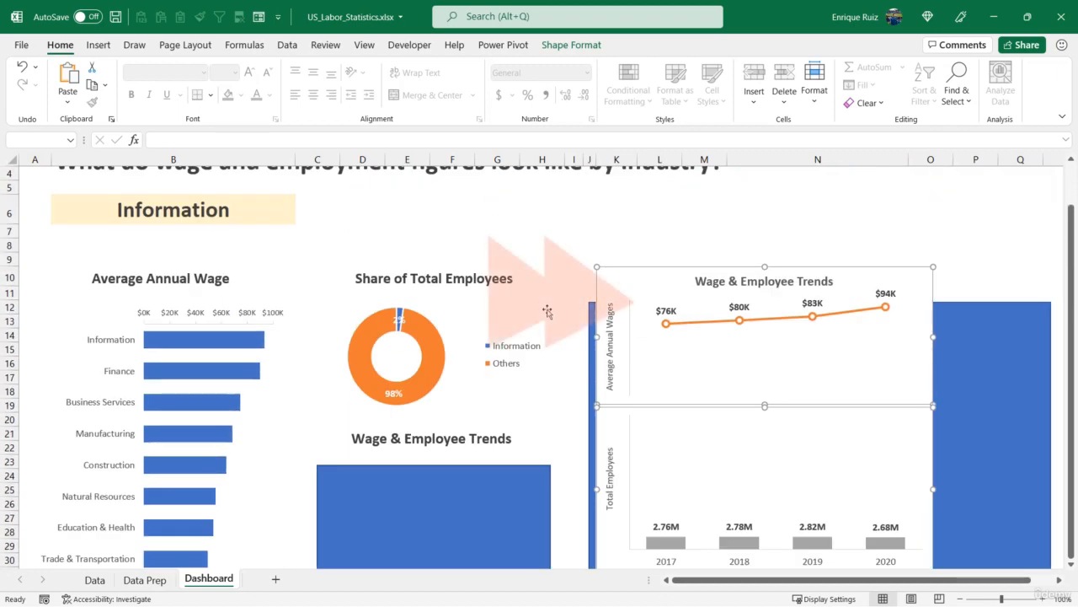
scroll(548, 312, "down", 2)
scroll(548, 312, "up", 1)
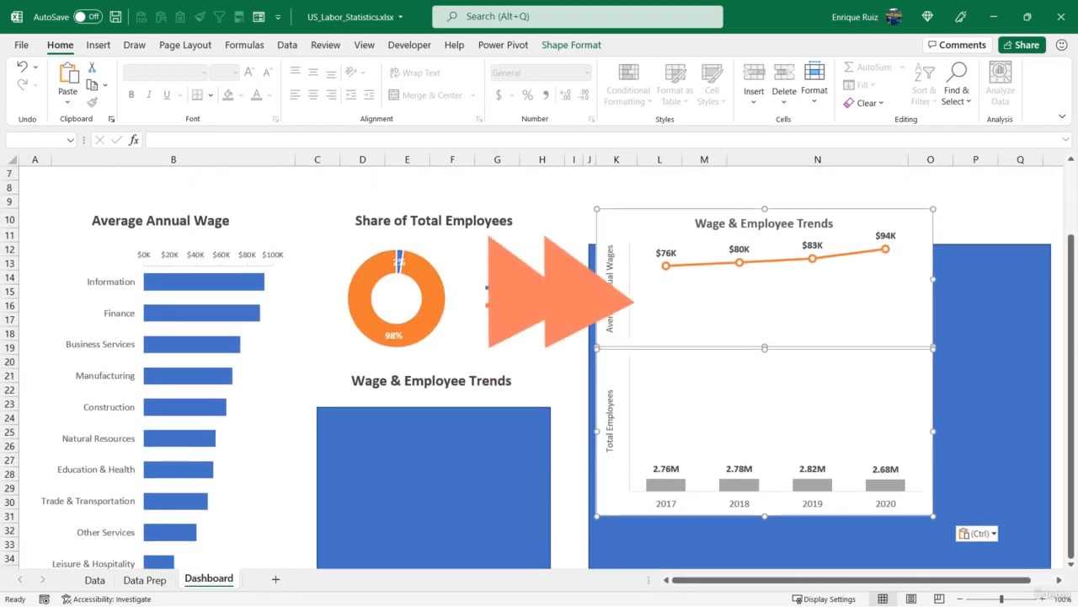
scroll(607, 337, "down", 1)
left_click_drag(601, 337, 323, 396)
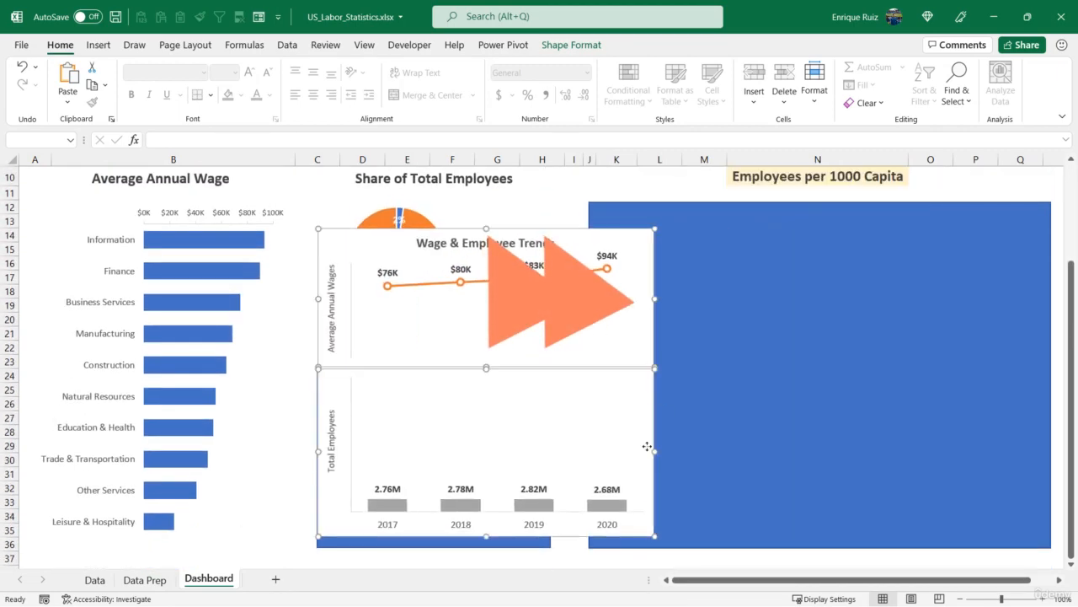
left_click_drag(655, 452, 552, 462)
- Delete the line chart's title and fit both trend charts inside the Wage & Employee Trends box
left_click(443, 375)
left_click_drag(442, 368, 426, 428)
left_click(433, 315)
key("Delete")
left_click_drag(437, 300, 434, 357)
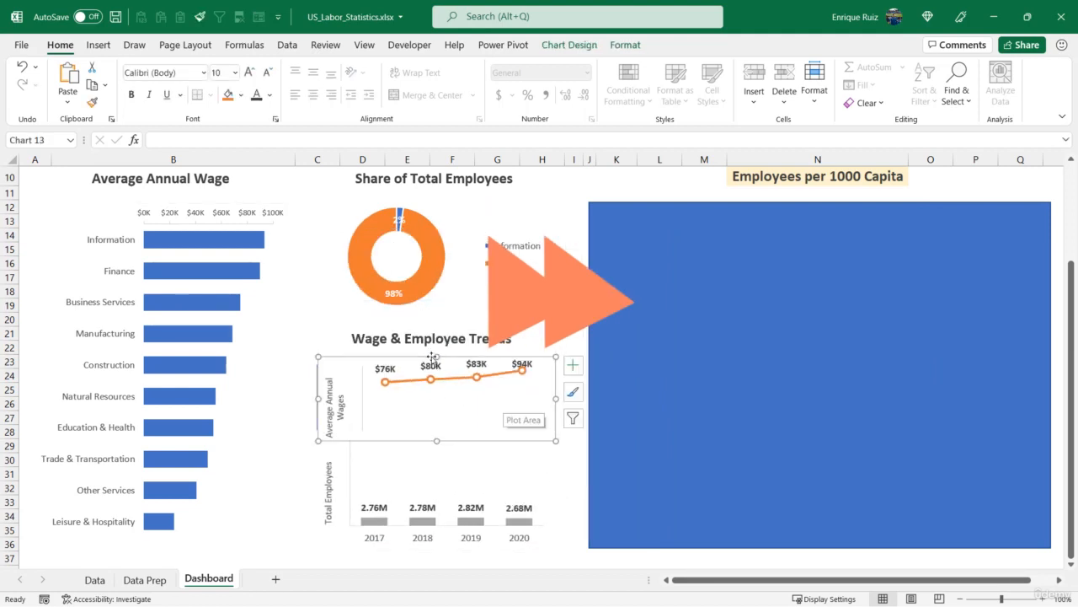
- Rename the line chart's vertical axis title to Average Wage
double_click(330, 400)
double_click(330, 391)
key("BackSpace")
key("End")
key("BackSpace")
left_click(300, 405)
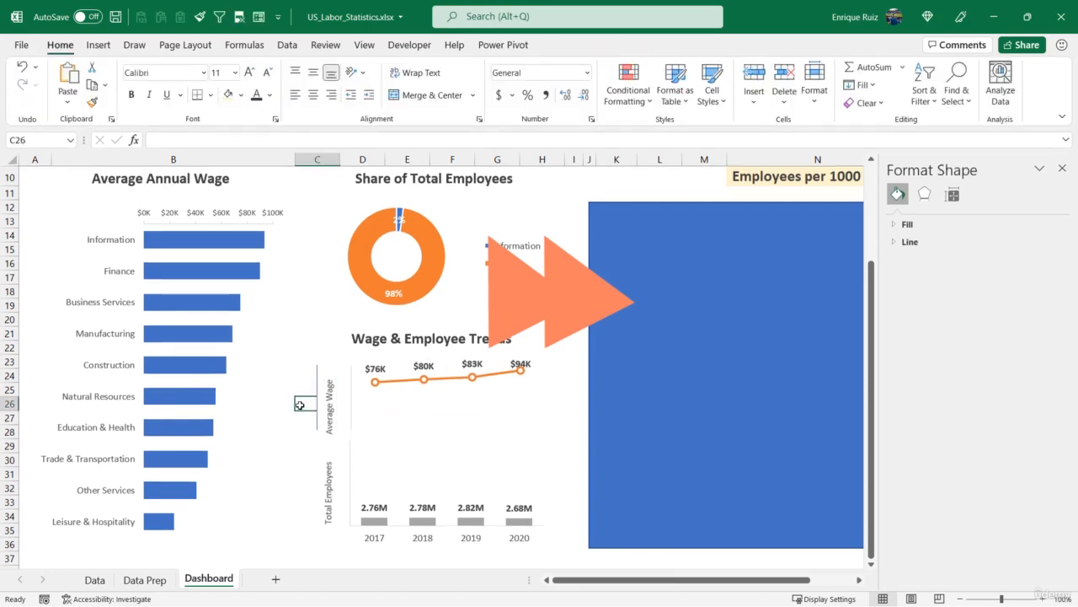
- Resize and line up the plot areas of the line and column trend charts
left_click(374, 413)
left_click_drag(363, 398, 351, 397)
left_click_drag(448, 364, 448, 375)
left_click_drag(351, 402, 343, 402)
left_click(364, 476)
left_click(290, 499)
left_click_drag(351, 482, 338, 478)
left_click(329, 494)
left_click(354, 410)
left_click(292, 418)
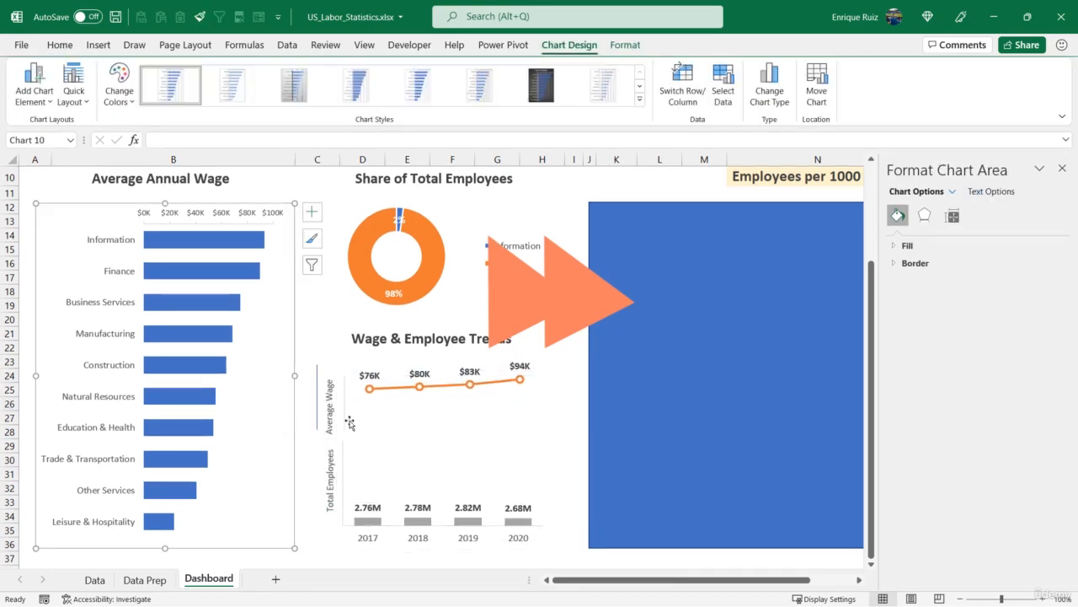
- Delete the stray vertical line beside the upper trend chart
right_click(372, 424)
right_click(323, 369)
left_click(371, 499)
left_click(360, 397)
key("Delete")
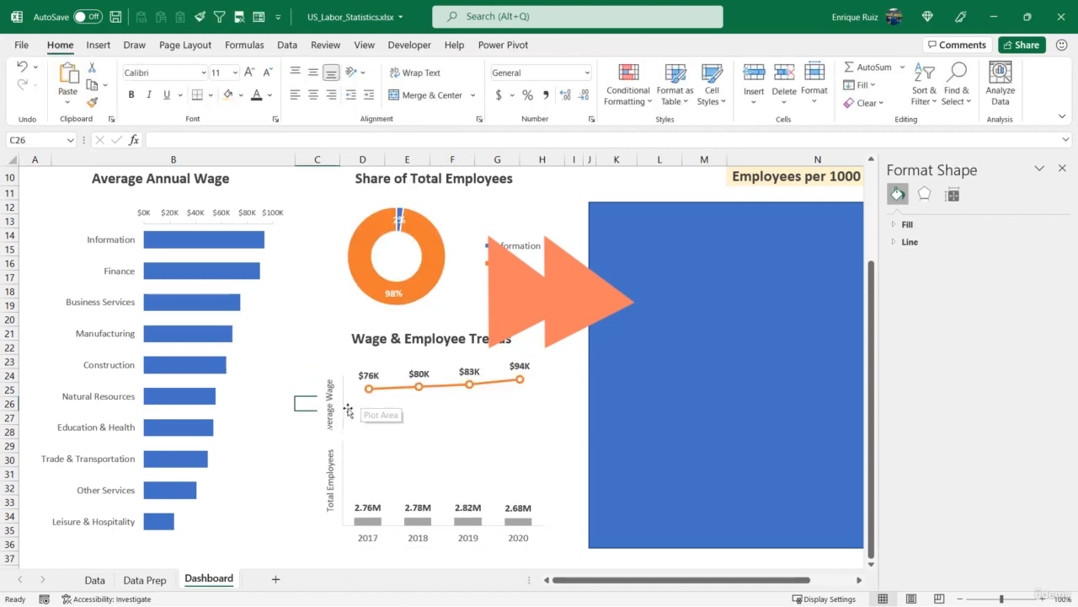
- Set the line chart's shape fill to No Fill
right_click(340, 447)
left_click(385, 498)
left_click(492, 410, "ctrl")
left_click(625, 45)
left_click(422, 67)
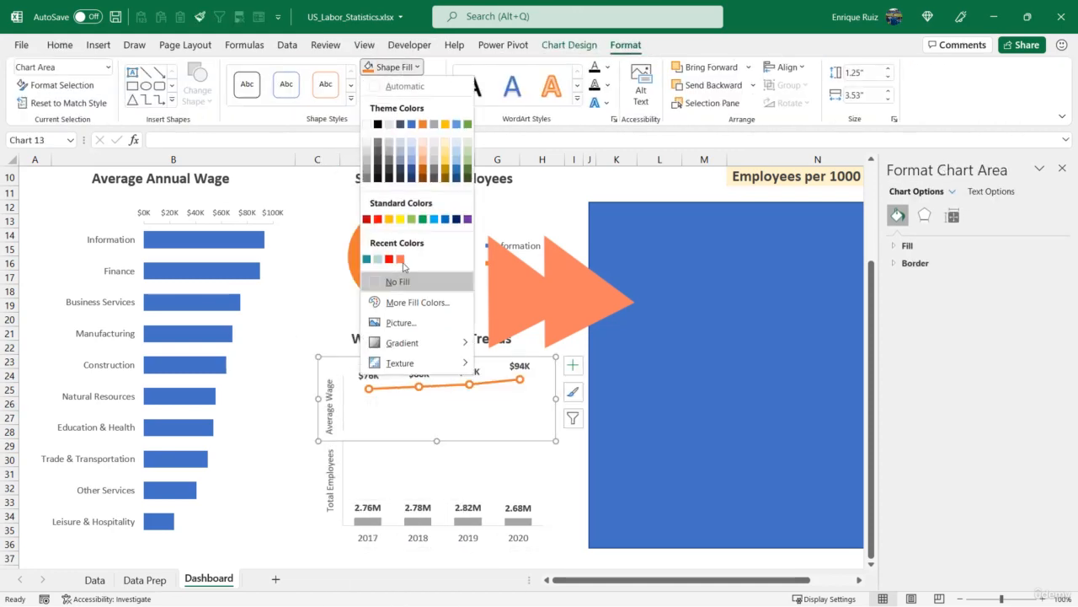
left_click(397, 281)
left_click(361, 453)
left_click(313, 514)
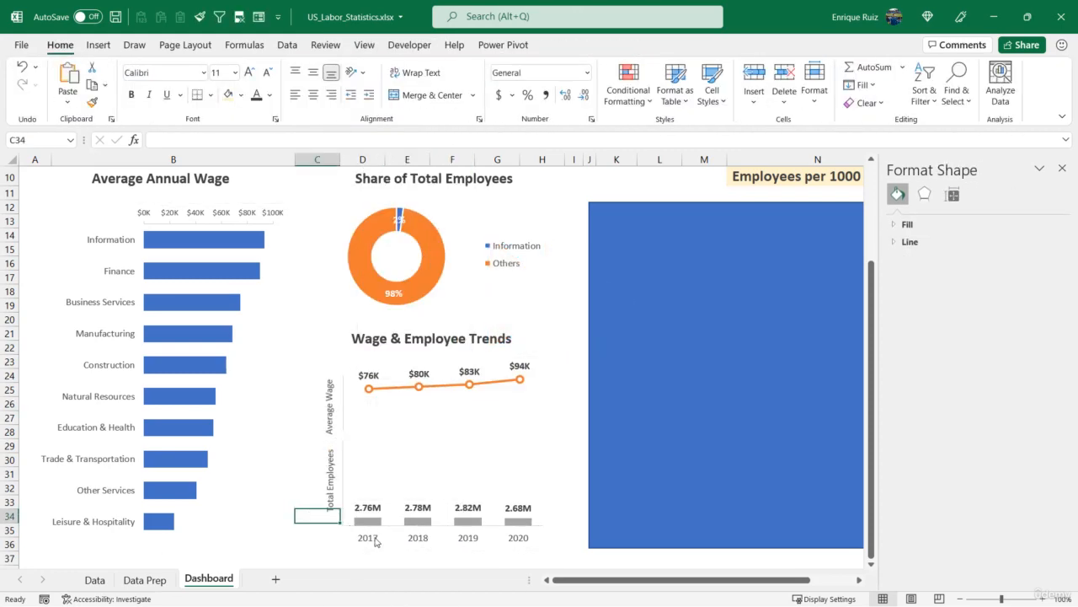
left_click(1063, 168)
- Move the US map chart from the Data Prep sheet into the map section of the Dashboard
left_click(145, 579)
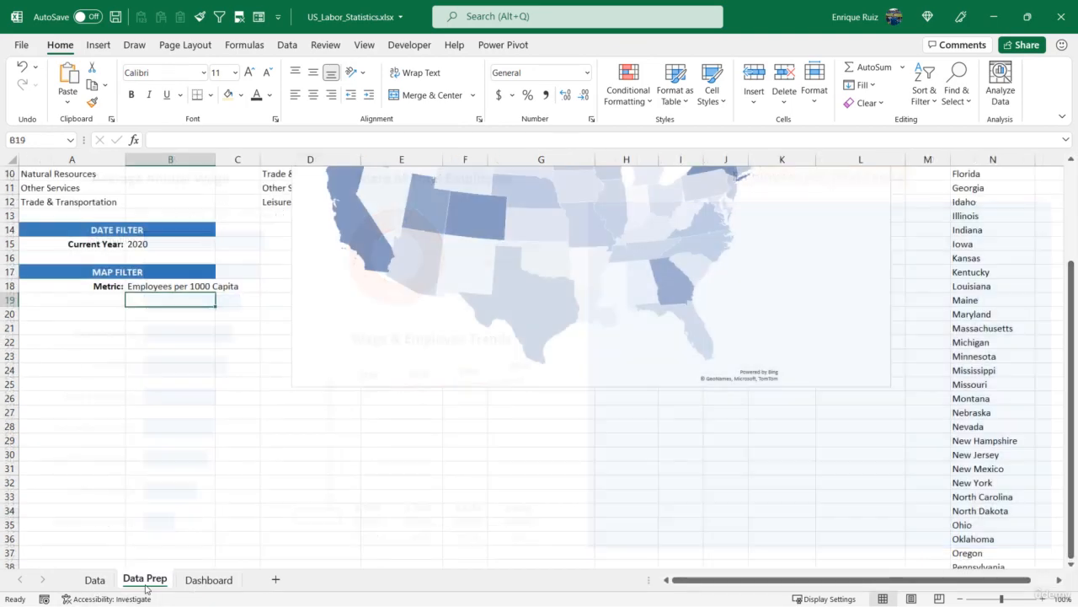
left_click(375, 338)
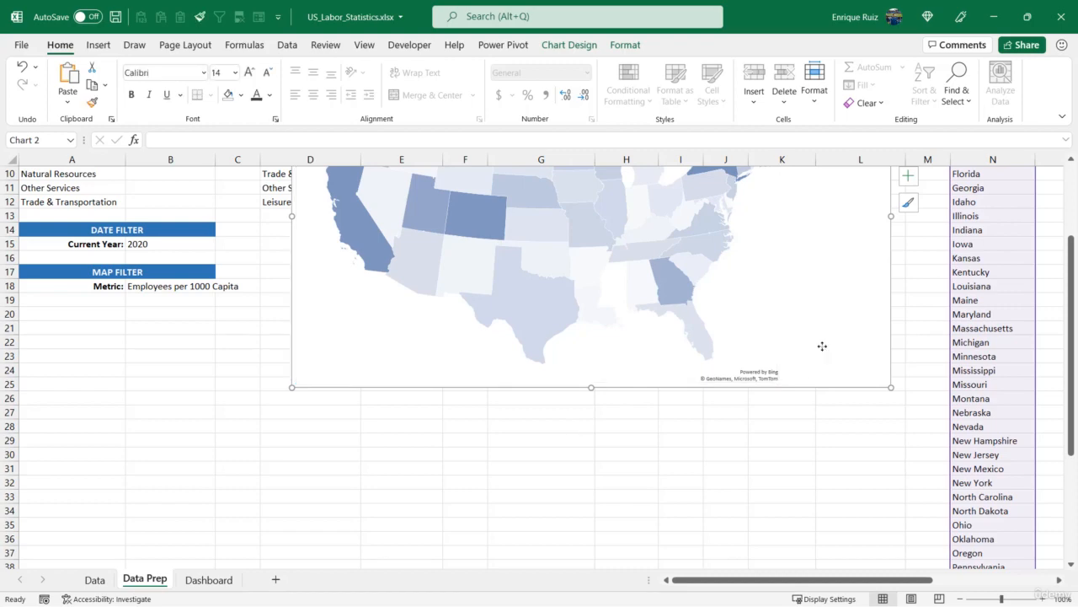
key("Delete")
left_click(209, 579)
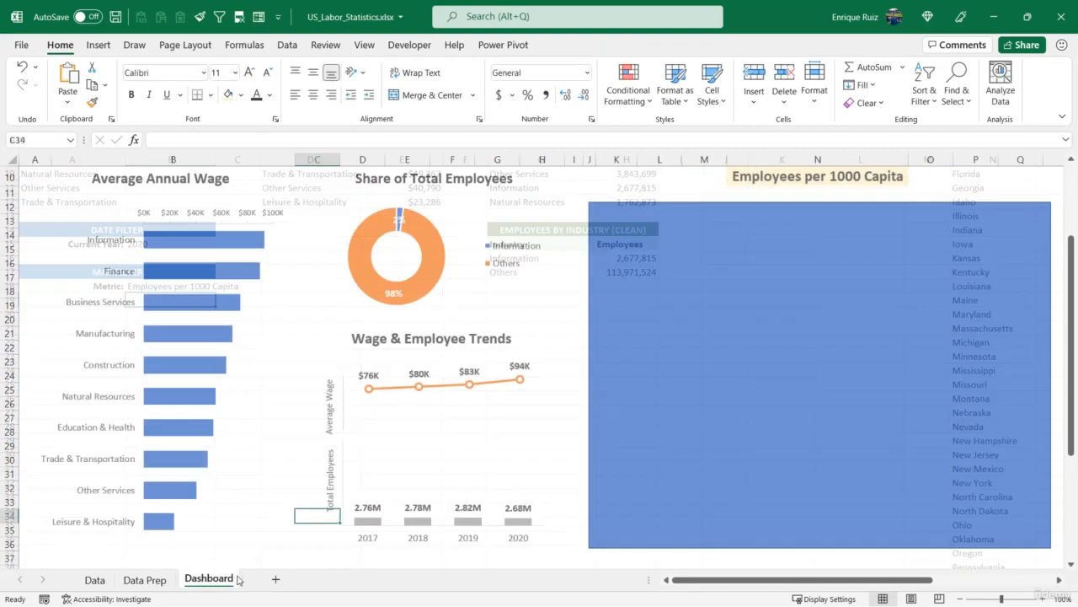
left_click(626, 332)
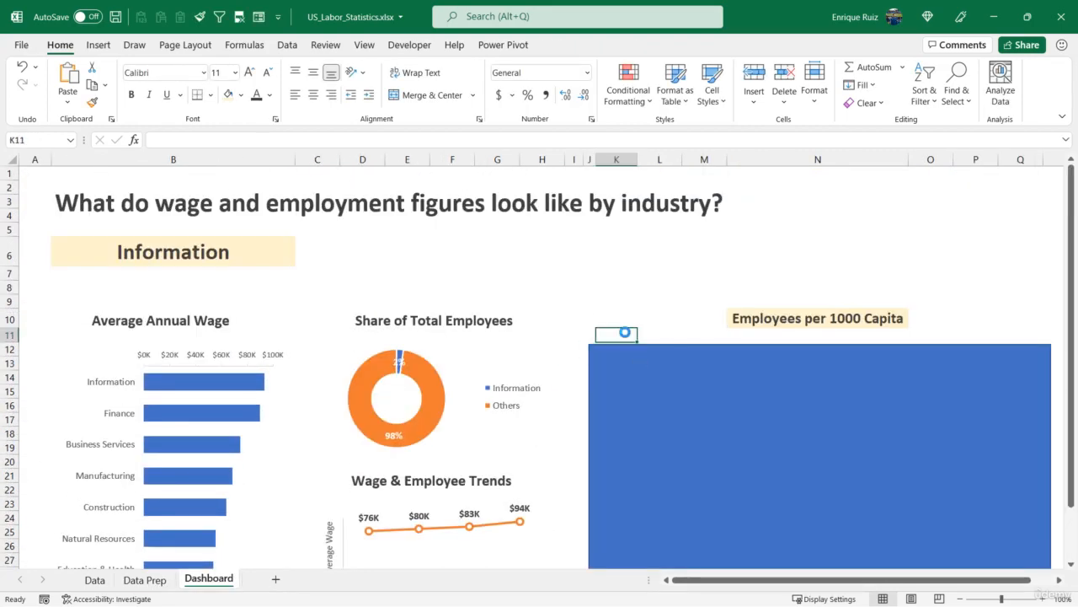
key("ctrl+v")
- Delete the map chart's default title
scroll(644, 337, "down", 1)
left_click(910, 307)
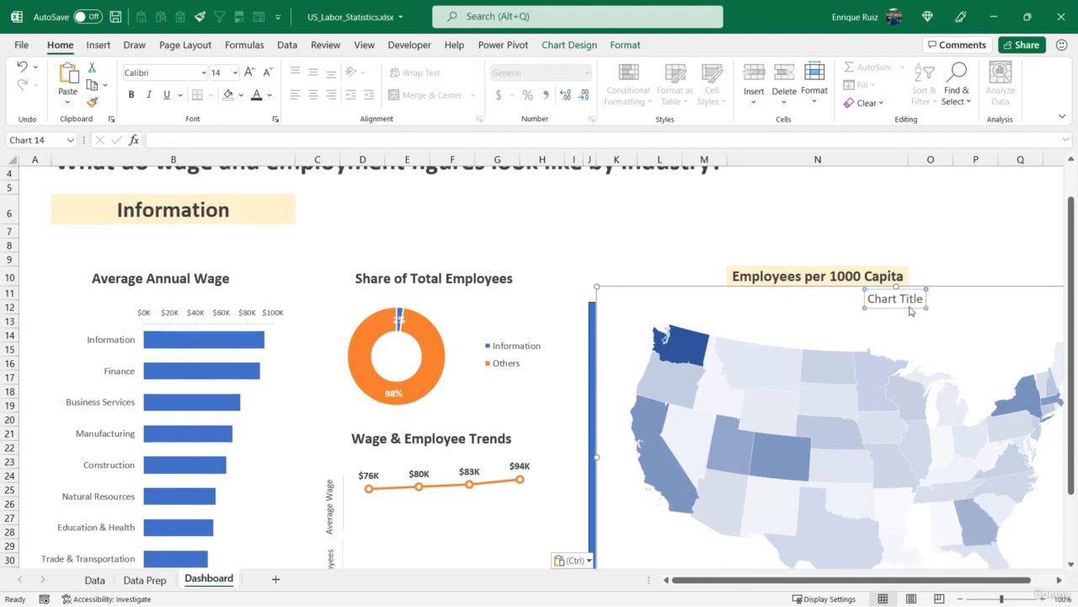
key("Delete")
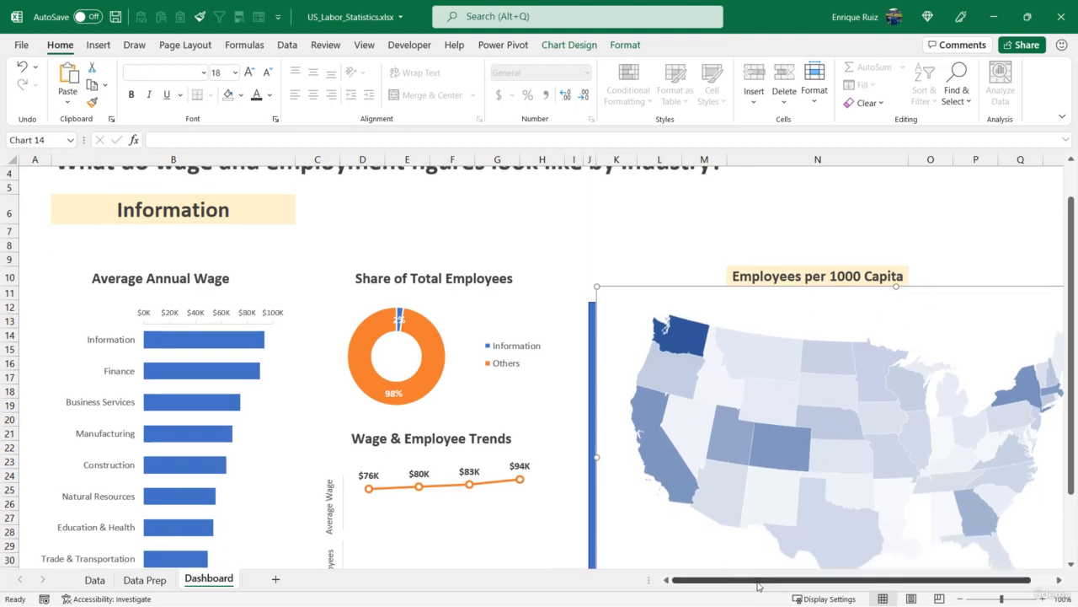
- Delete the map chart's gradient legend
left_click_drag(761, 585, 942, 575)
left_click(891, 224)
key("Right")
key("Right")
key("Right")
key("Right")
key("Right")
key("Right")
key("Right")
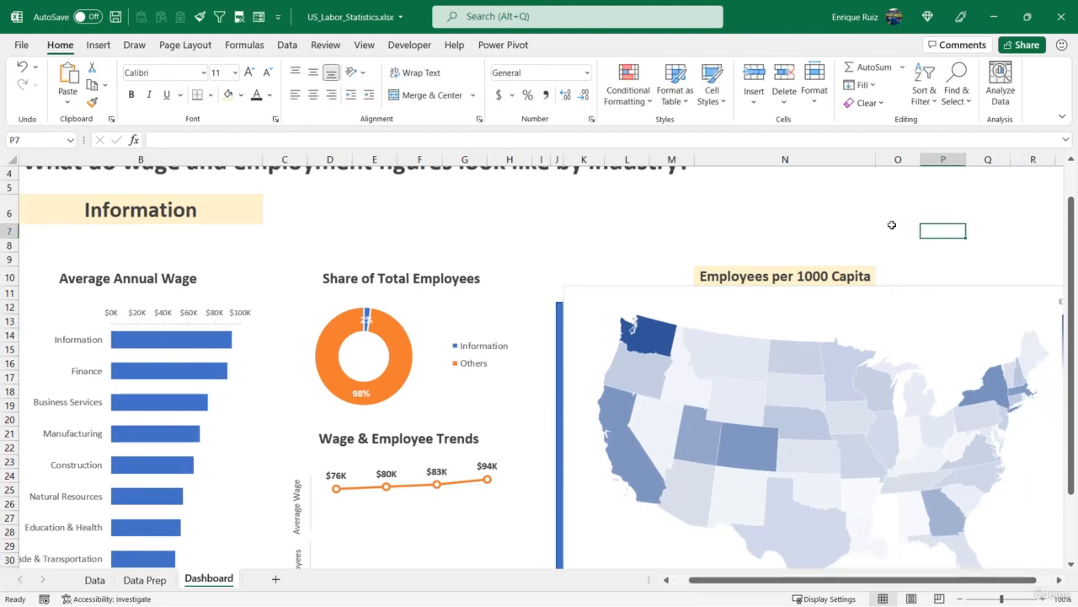
key("Right")
key("Right")
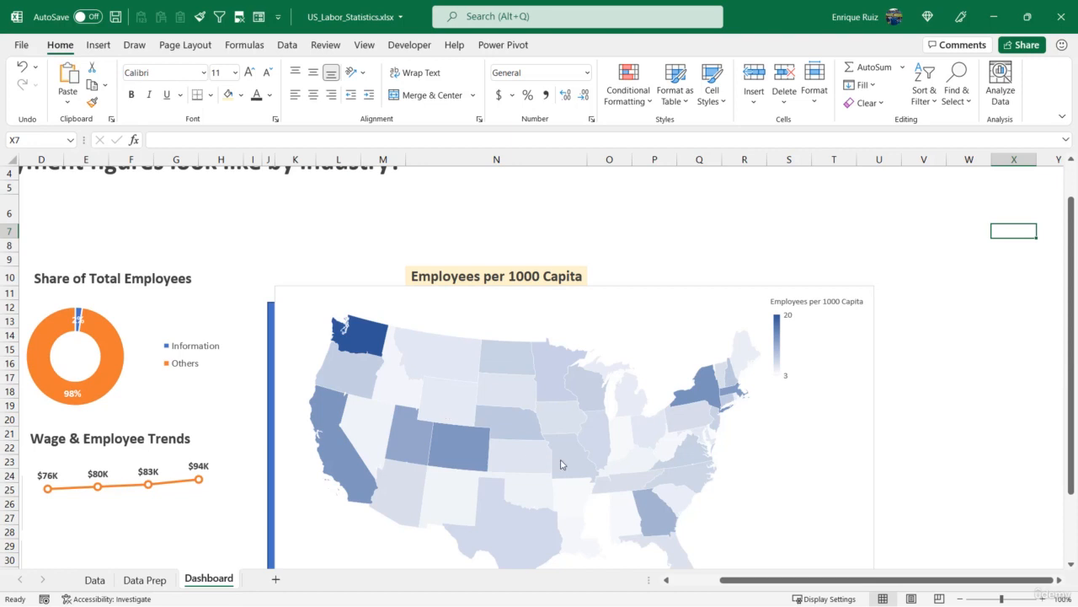
mouse_move(561, 463)
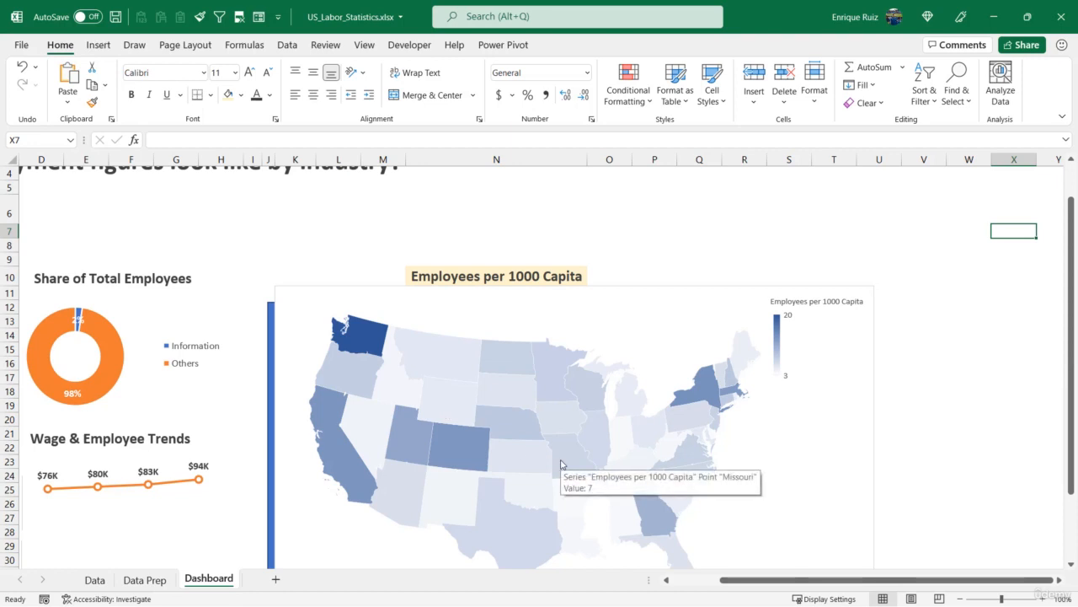
mouse_move(558, 388)
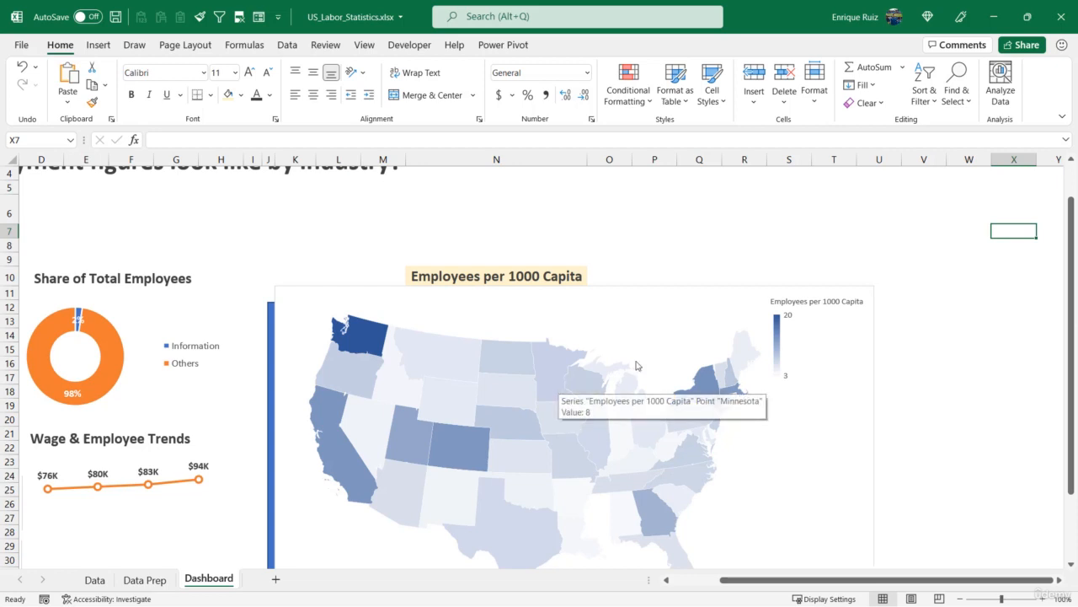
left_click(791, 324)
key("Delete")
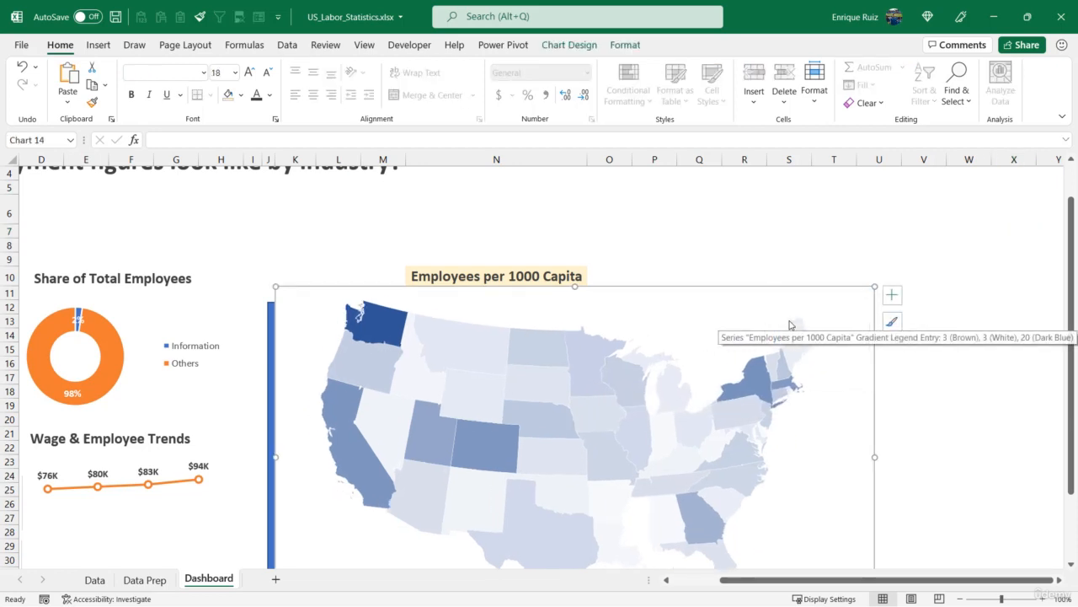
- Align the map chart with the left and top edges of the blue section box
left_click_drag(731, 286, 749, 357)
left_click(470, 326)
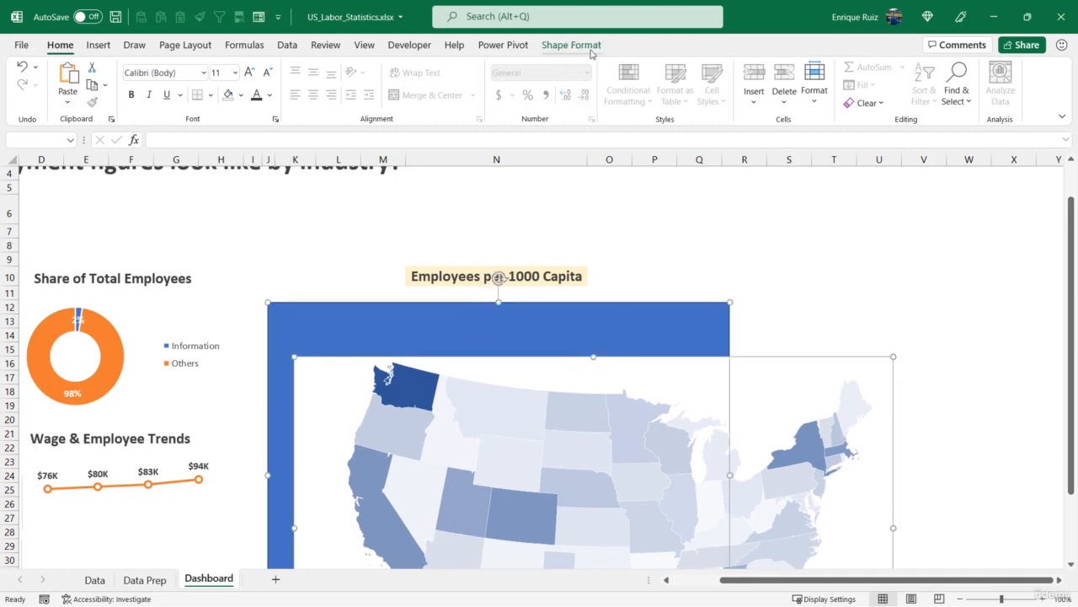
left_click(572, 45)
left_click(799, 68)
left_click(805, 86)
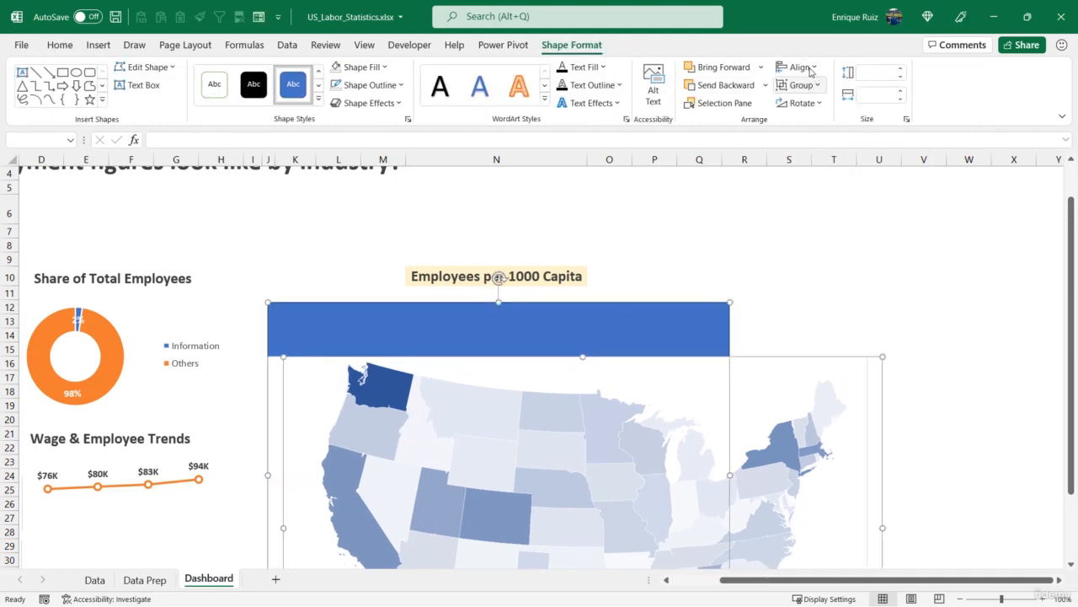
left_click(811, 71)
left_click(811, 148)
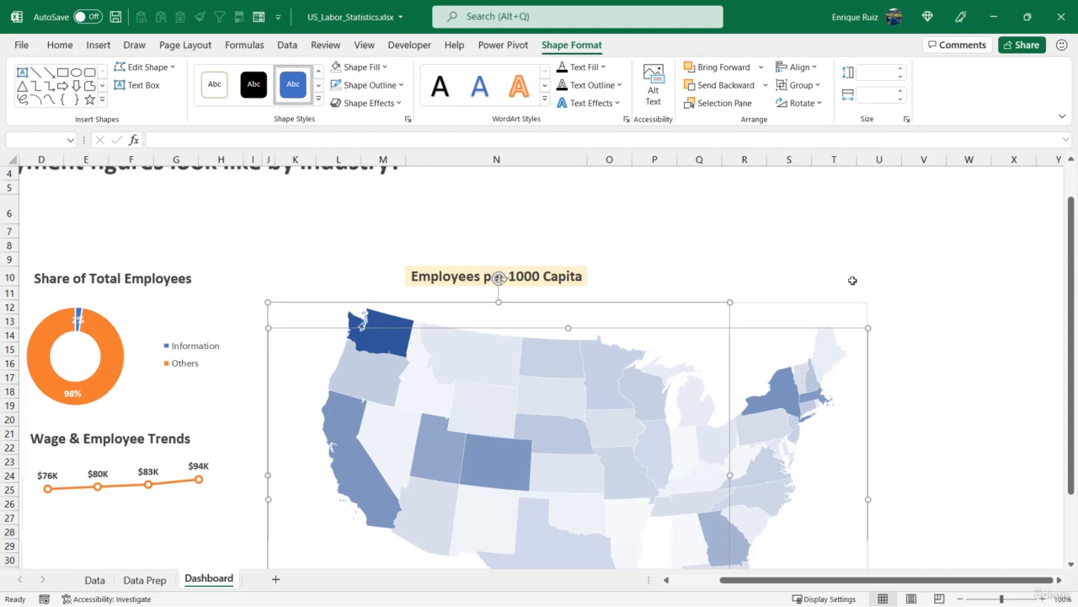
- Resize the map chart so its right edge matches the blue box's width
left_click(941, 377)
scroll(893, 413, "down", 3)
left_click(868, 497)
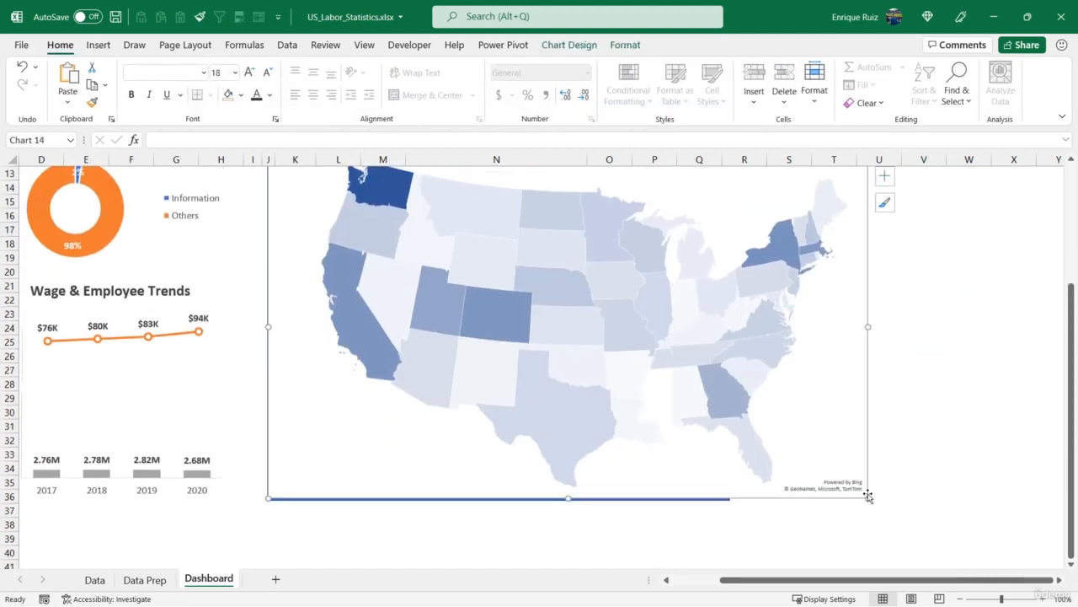
left_click_drag(868, 497, 729, 500)
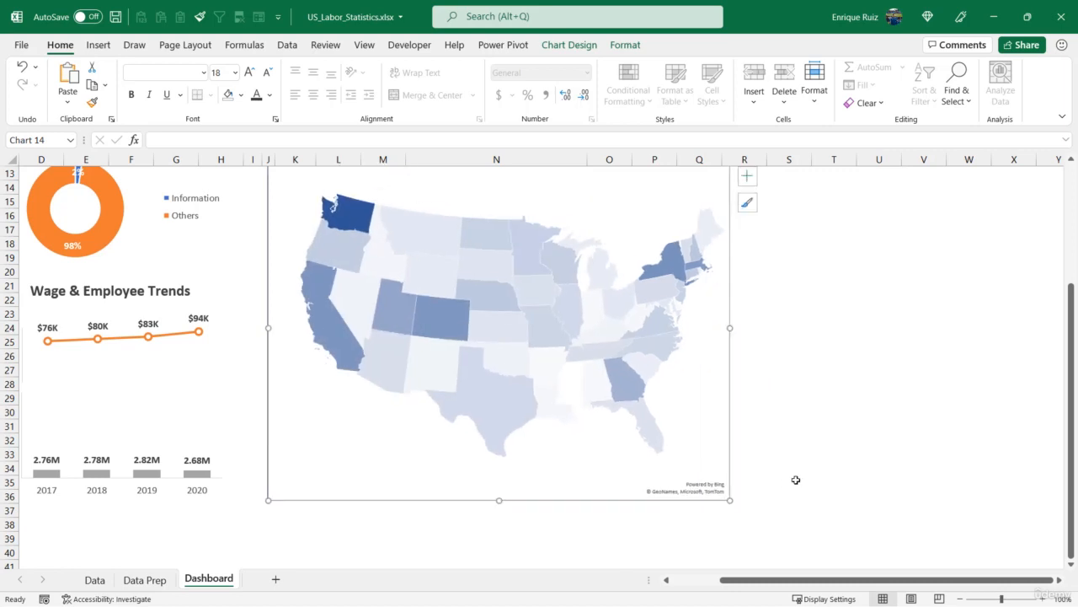
- Send the map chart backward and delete the blue placeholder box in front of it
scroll(647, 278, "up", 2)
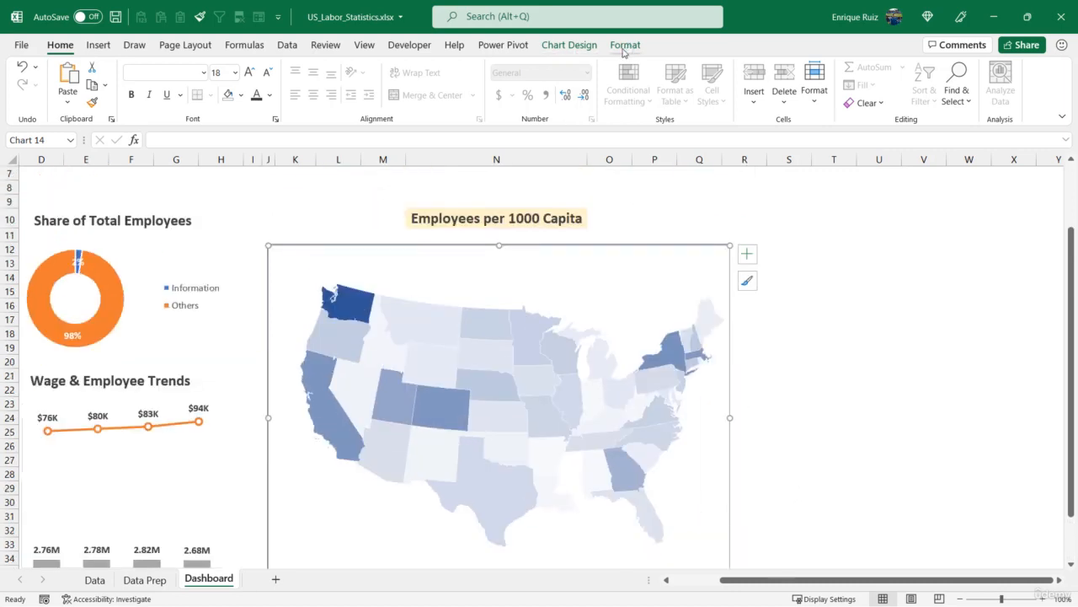
left_click(624, 47)
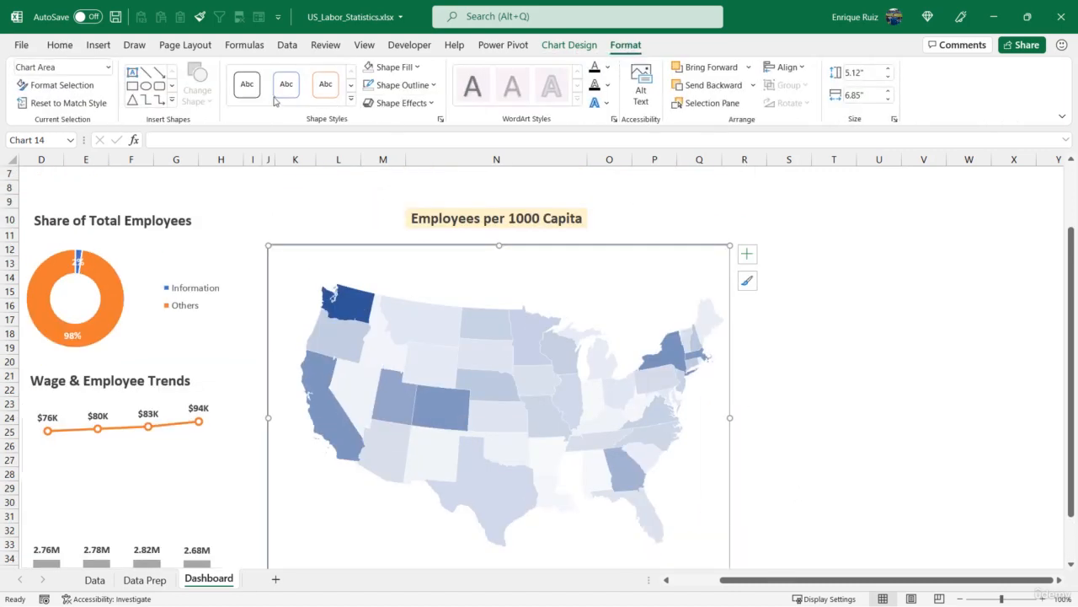
right_click(531, 260)
key("Escape")
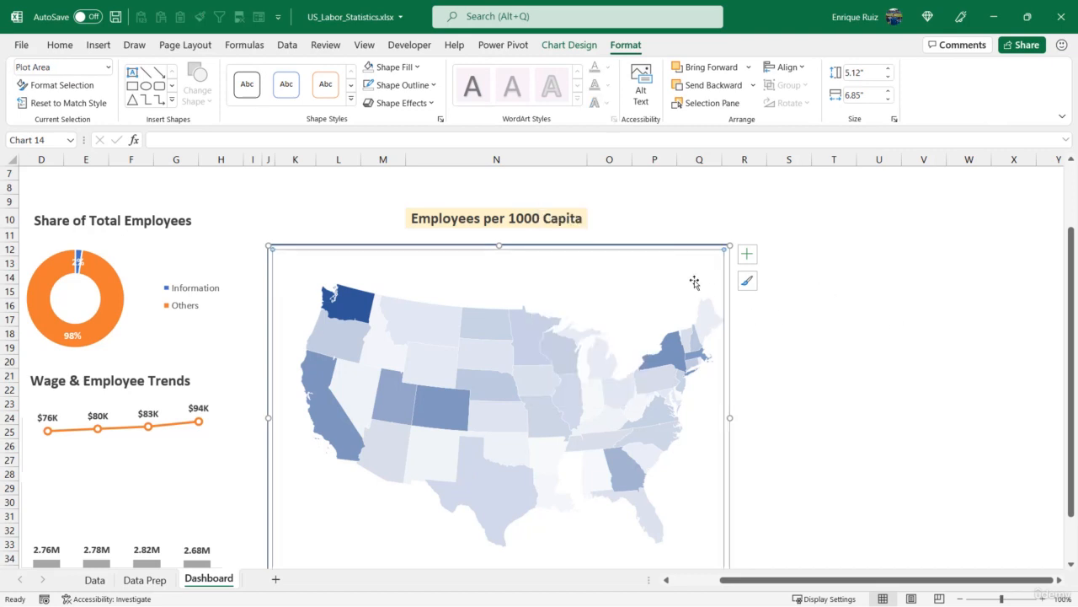
left_click(724, 91)
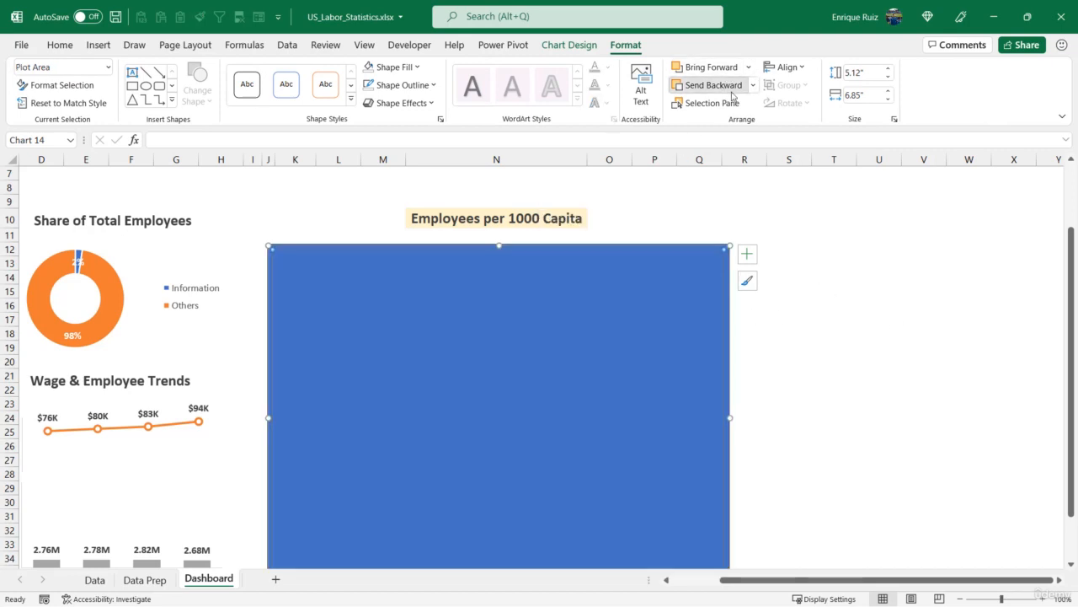
left_click(586, 364)
key("Delete")
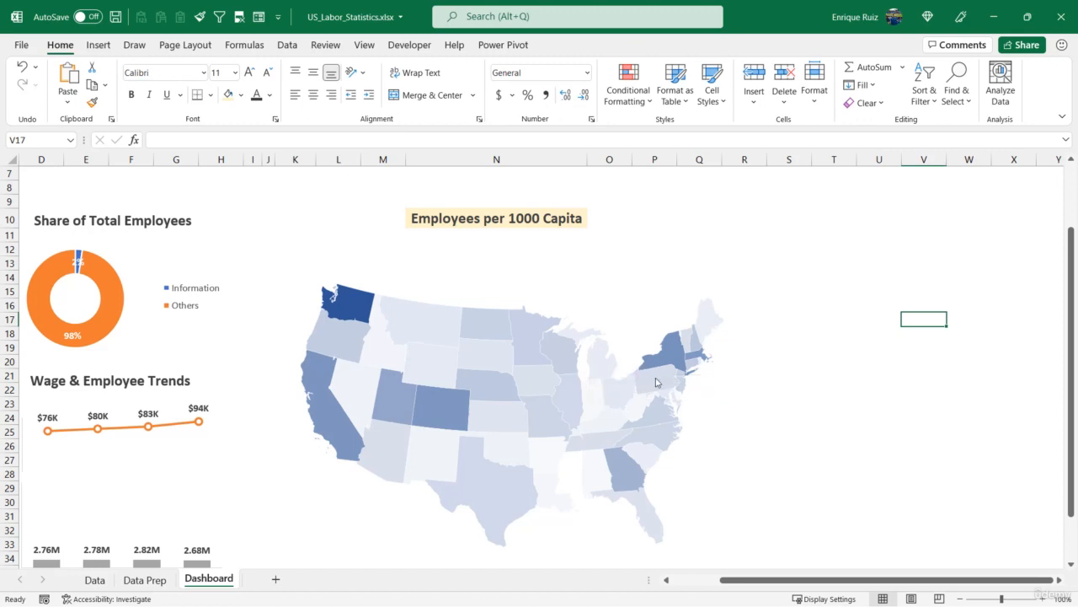
- Switch the workbook to full-screen mode to review the dashboard layout
scroll(763, 581, "left", 1)
scroll(695, 393, "up", 2)
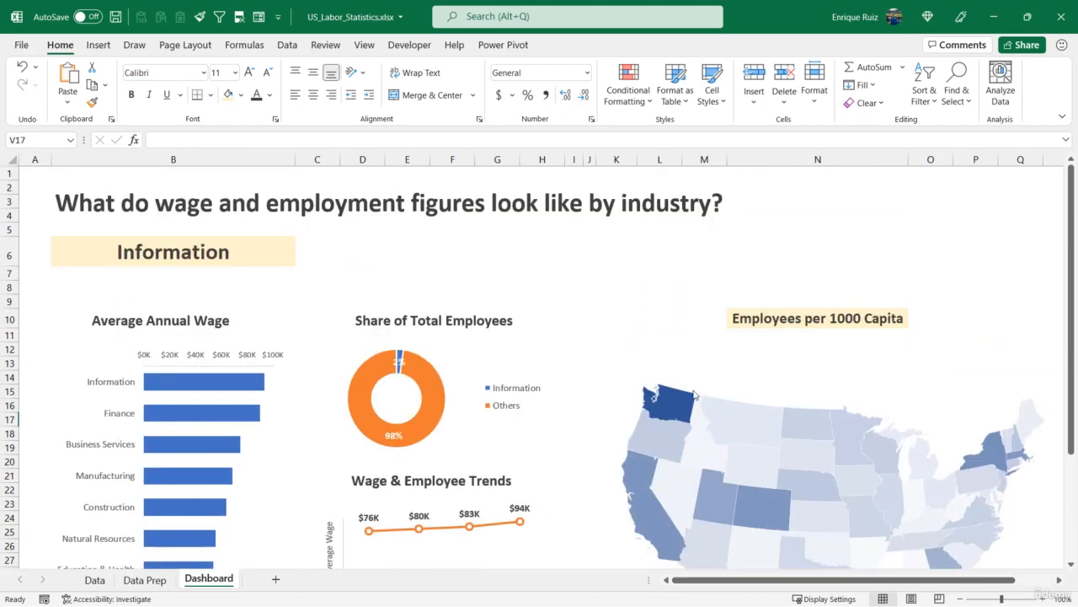
left_click(1063, 116)
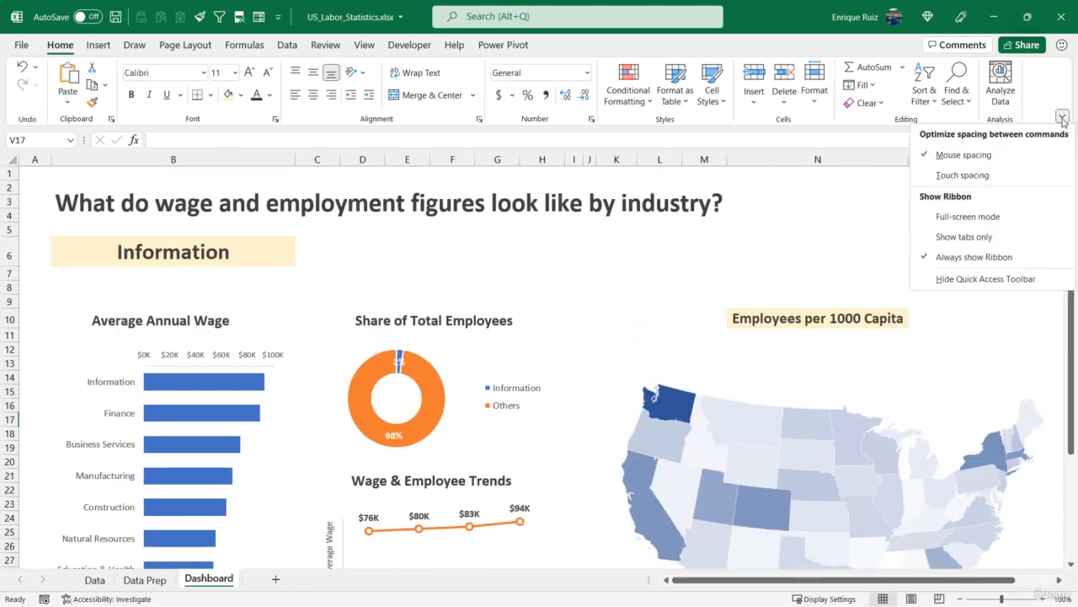
left_click(967, 216)
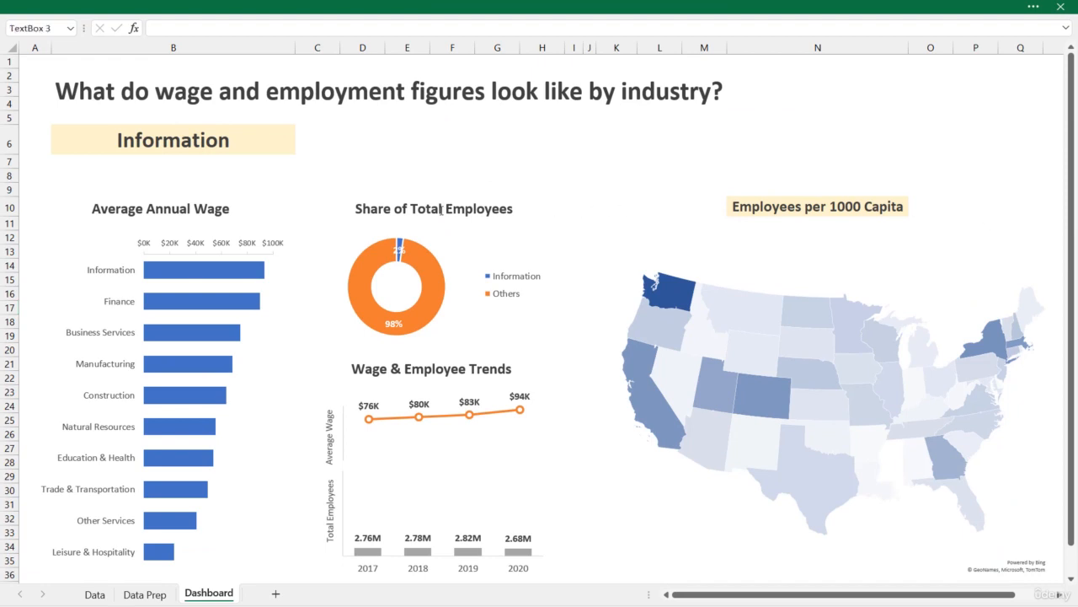
- Select the middle column's section titles and charts together
left_click(441, 210)
left_click(404, 258, "ctrl")
left_click(417, 362, "ctrl")
left_click(413, 421, "ctrl")
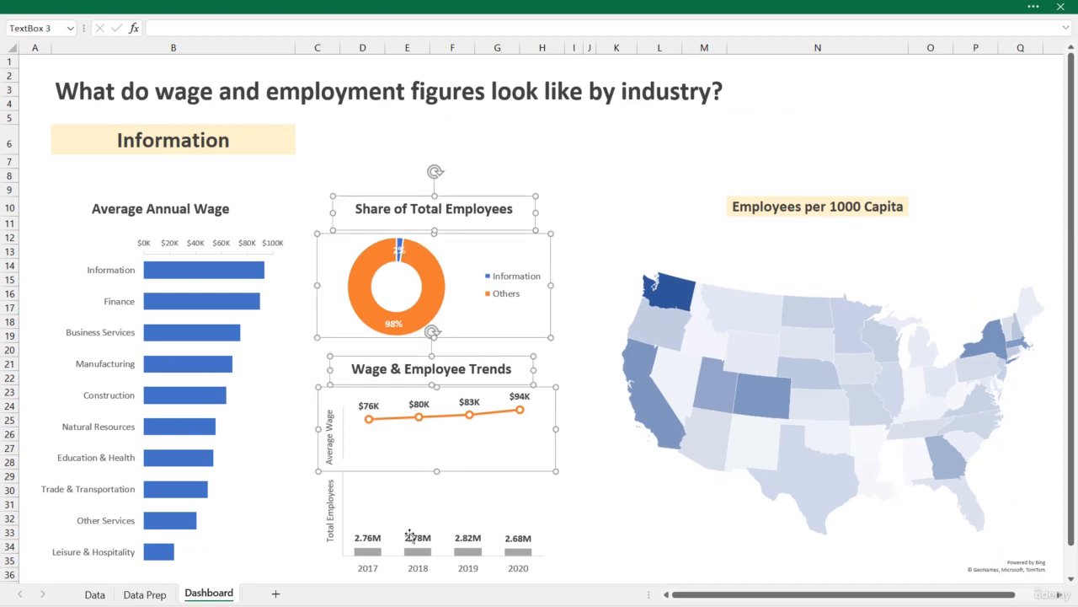
left_click(410, 534, "ctrl")
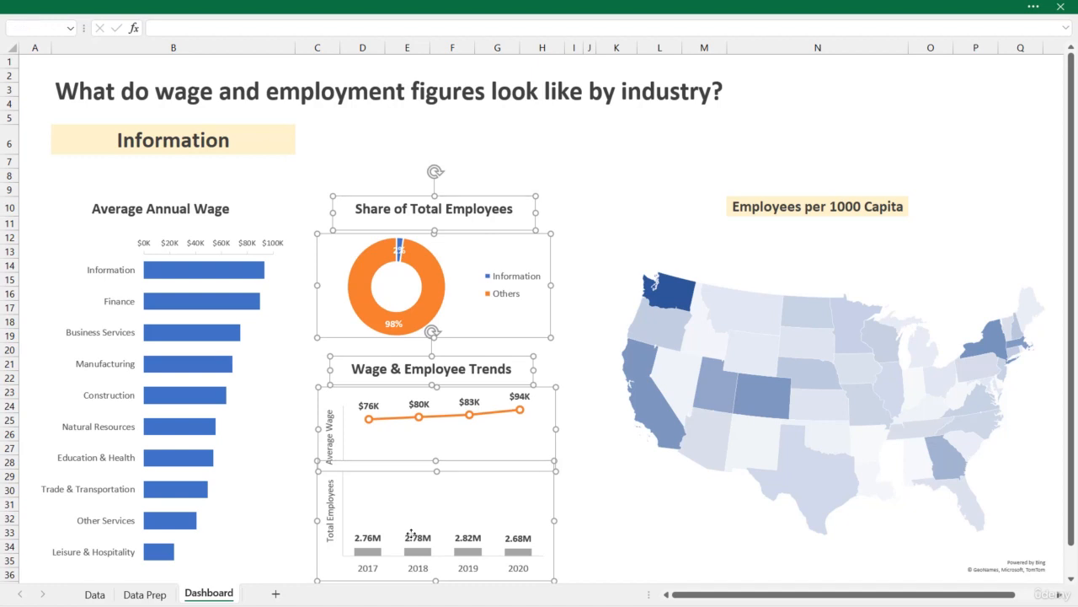